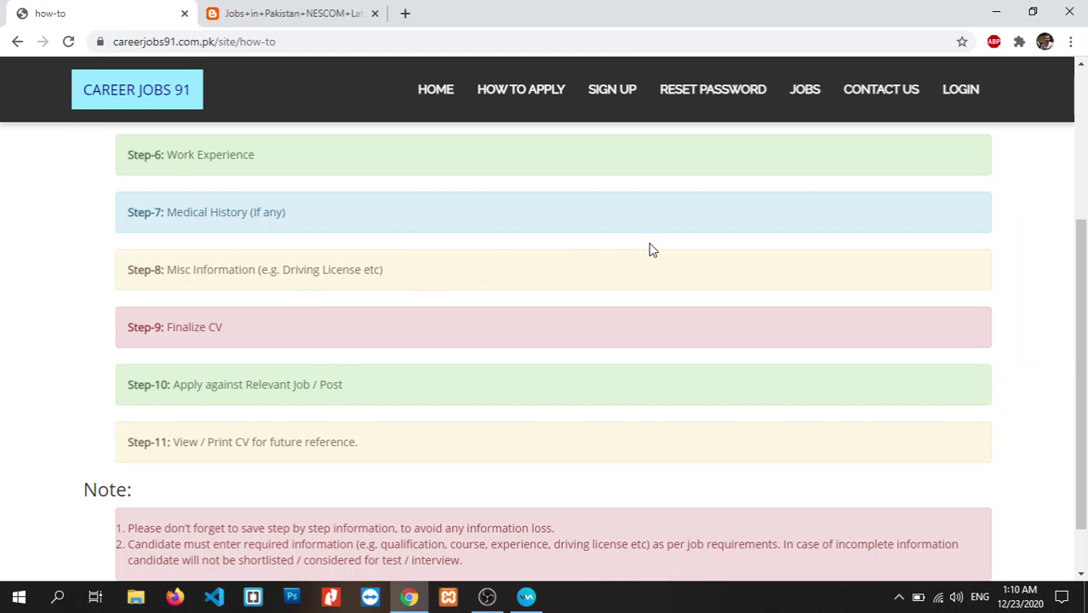
{"action": "scroll", "coordinate": [1080, 304], "scroll_direction": "down", "scroll_amount": 1}
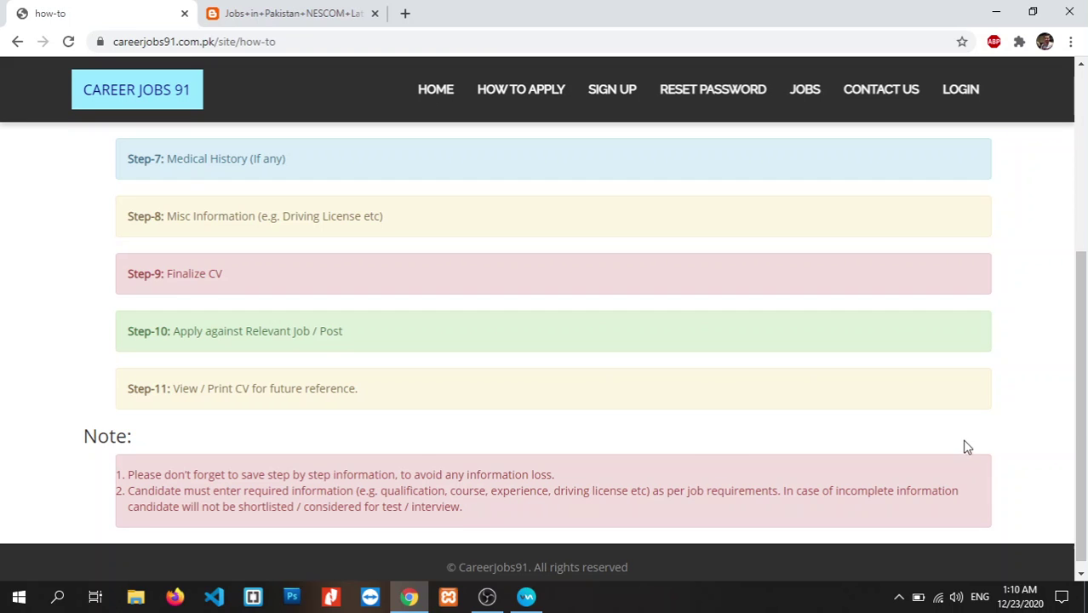
{"action": "scroll", "coordinate": [869, 440], "scroll_direction": "down", "scroll_amount": 1}
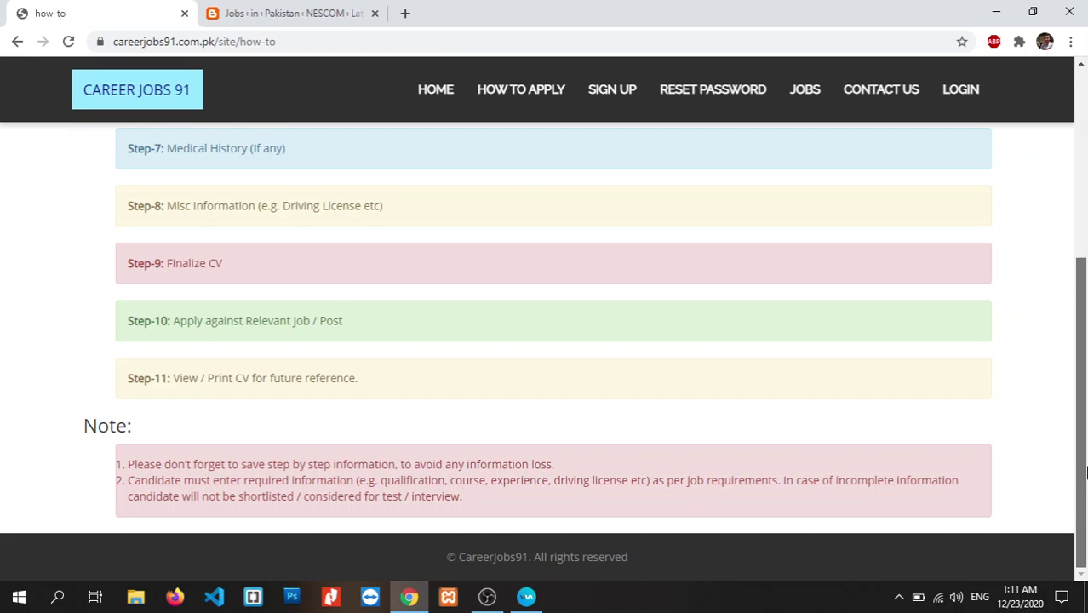
{"action": "left_click_drag", "start_coordinate": [1083, 444], "coordinate": [1078, 285]}
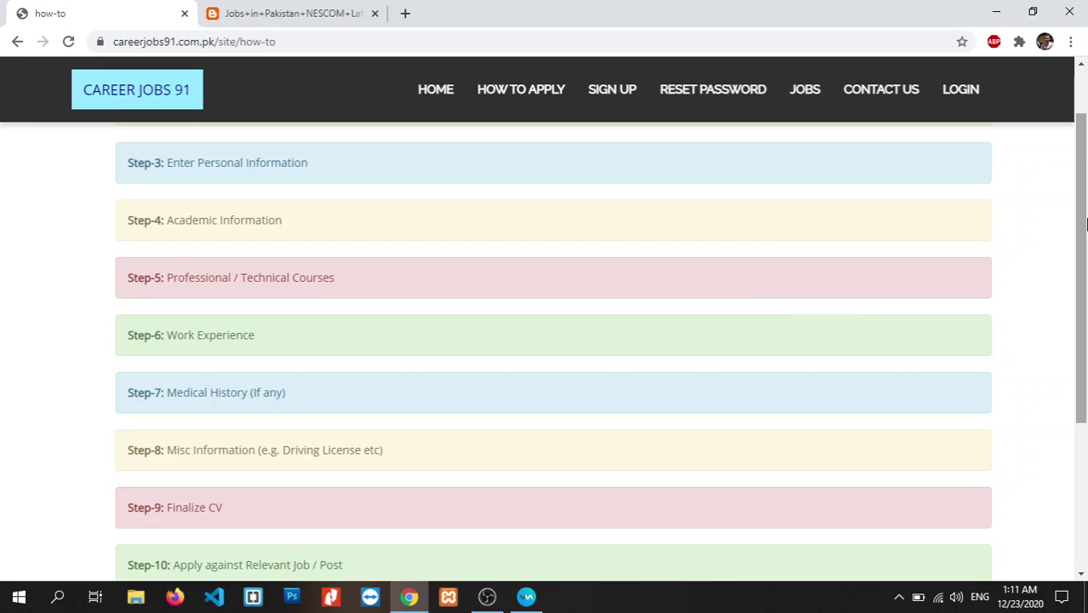
{"action": "left_click_drag", "start_coordinate": [1082, 223], "coordinate": [1083, 167]}
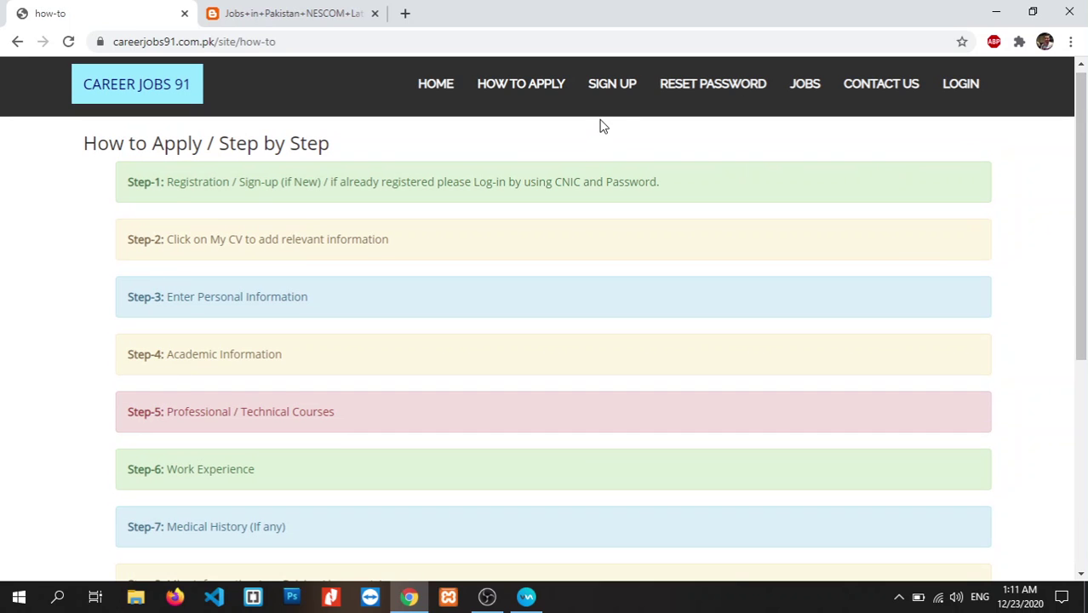
- Open the sign-up form and enter the CNIC and mobile number
{"action": "left_click", "coordinate": [614, 96]}
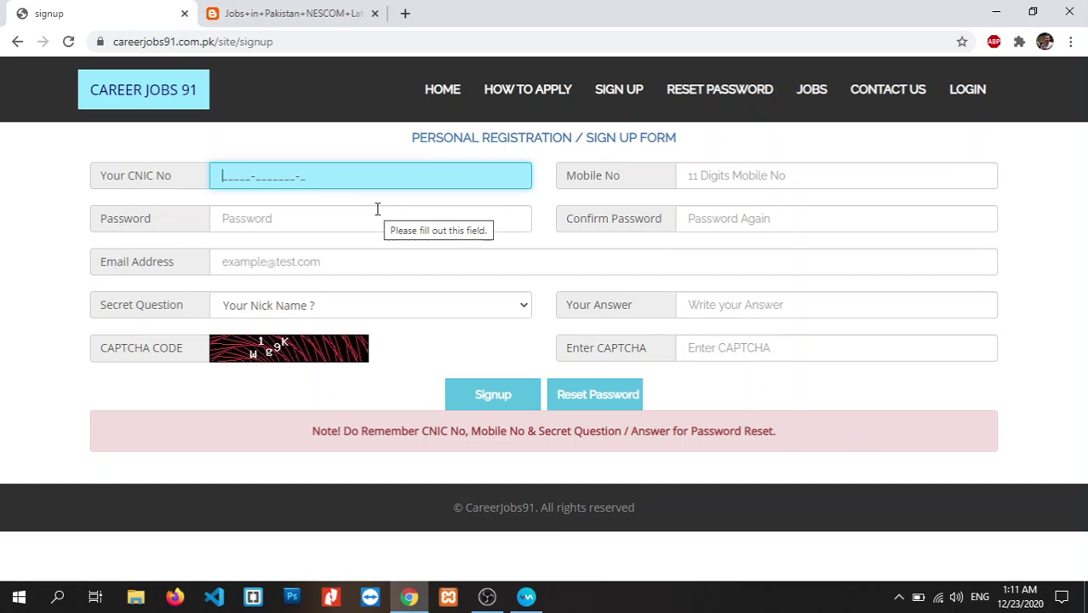
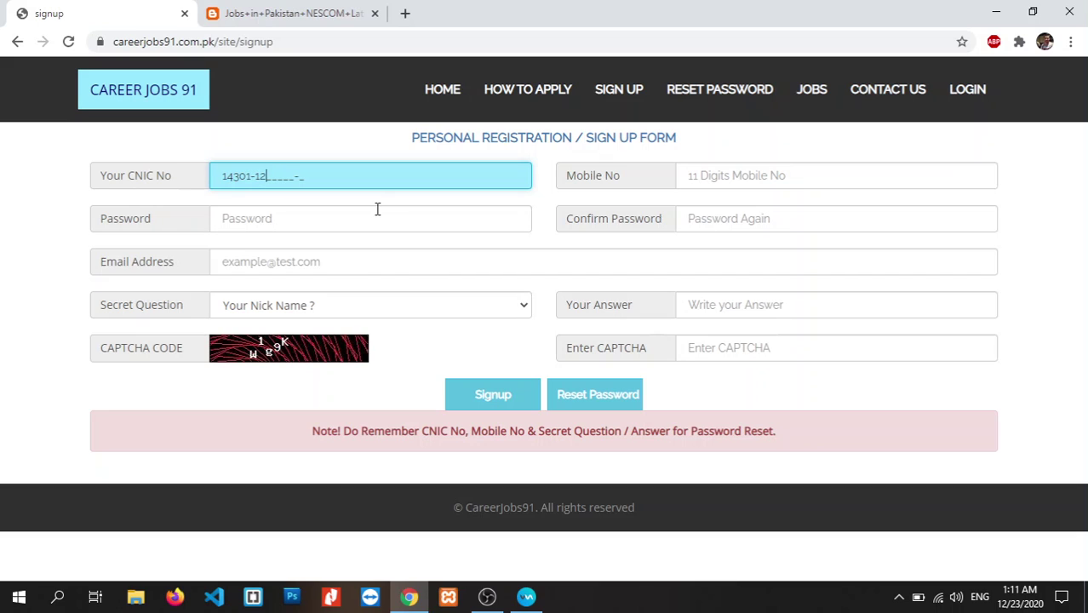
{"action": "left_click", "coordinate": [743, 186]}
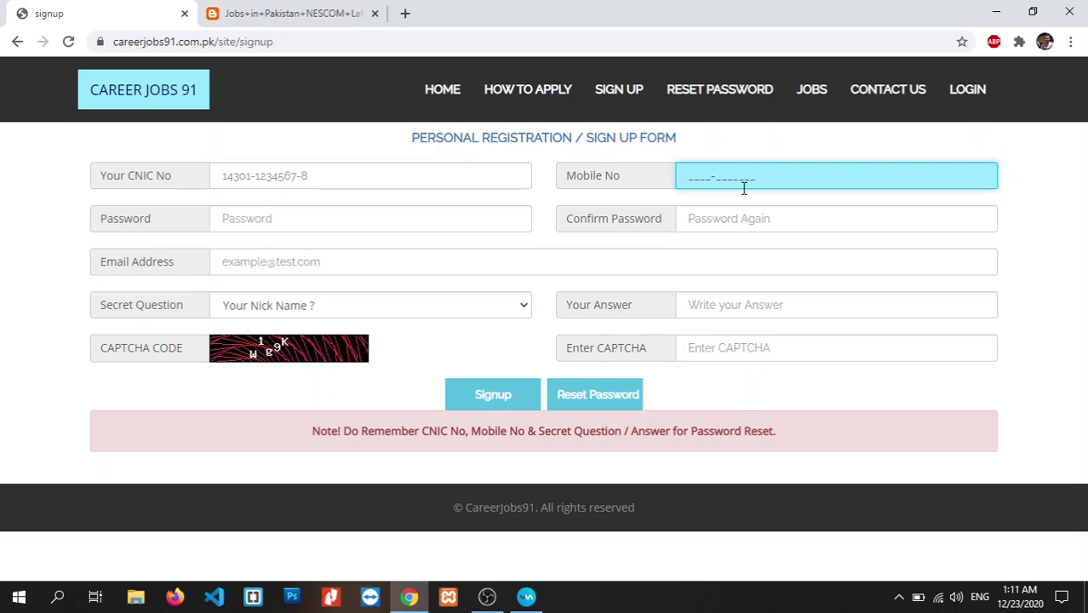
- Enter and confirm the account password, then fill in the e-mail address
{"action": "left_click", "coordinate": [314, 216]}
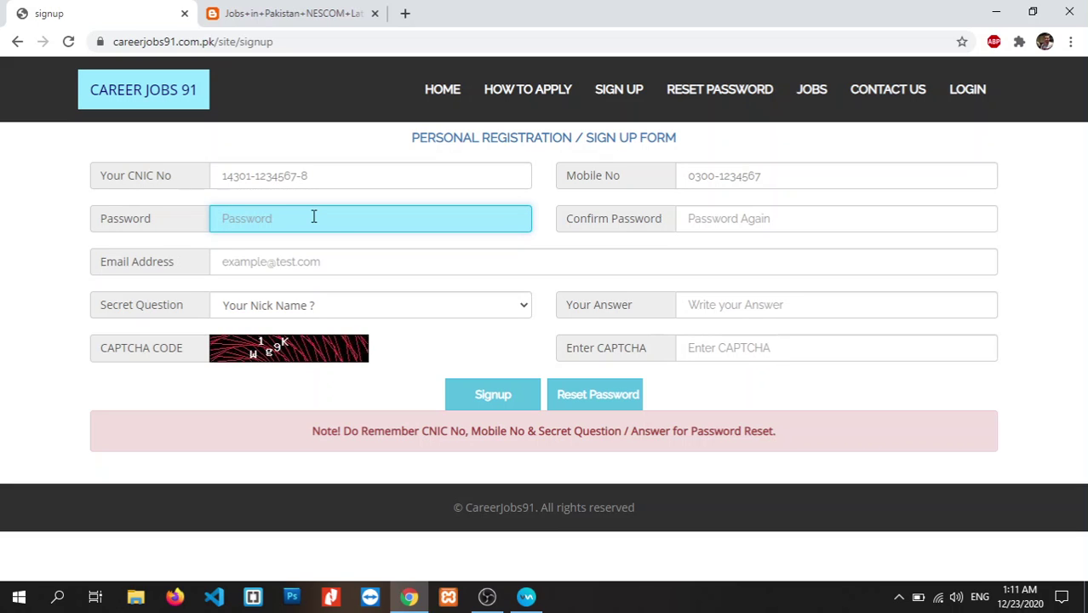
{"action": "type", "text": "12345678"}
{"action": "left_click", "coordinate": [709, 219]}
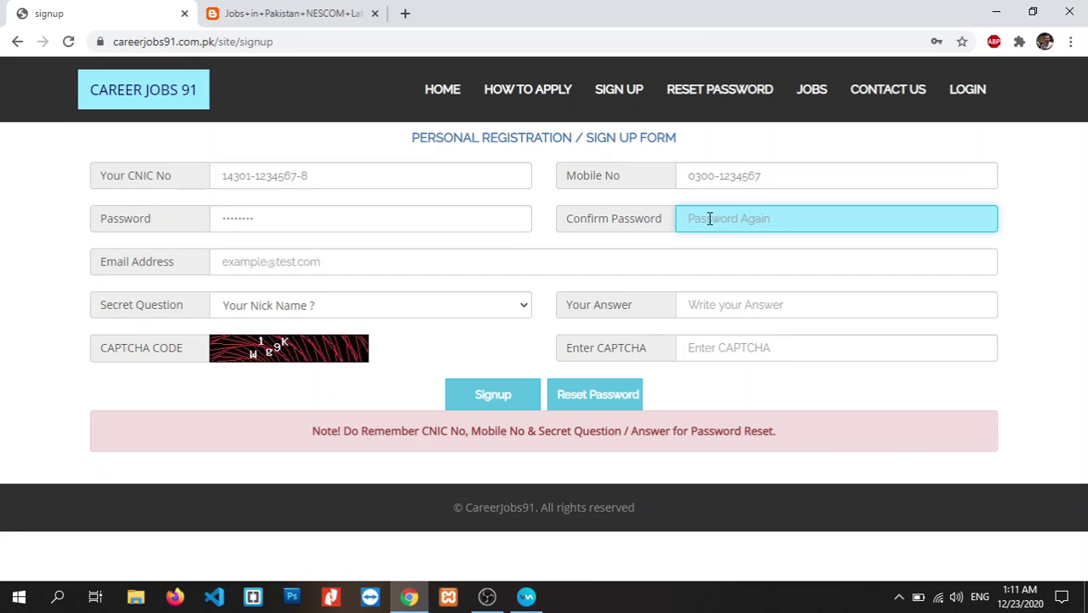
{"action": "type", "text": "12"}
{"action": "left_click", "coordinate": [443, 261]}
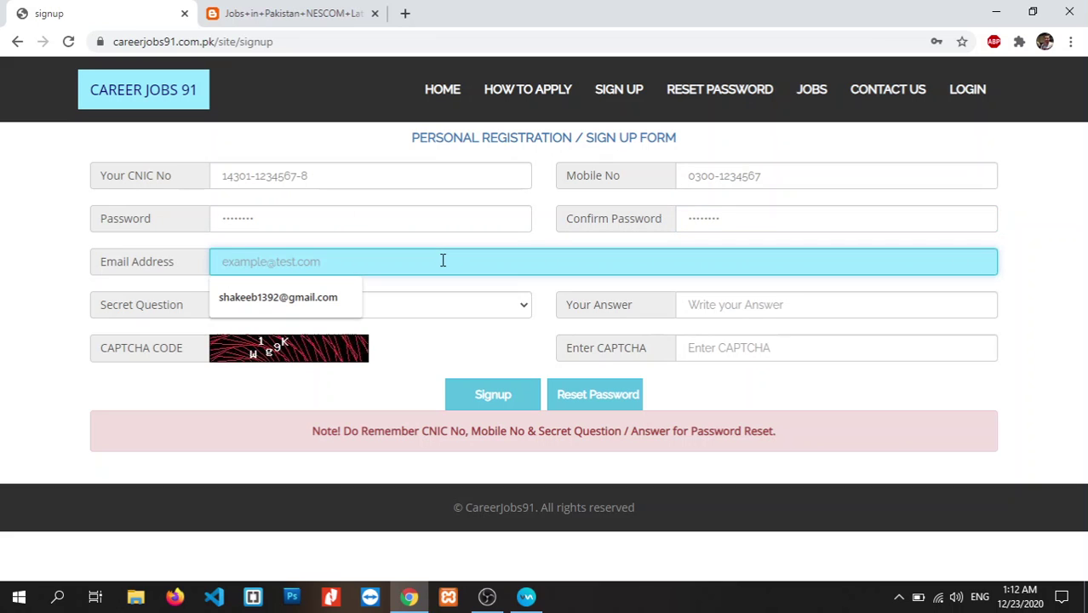
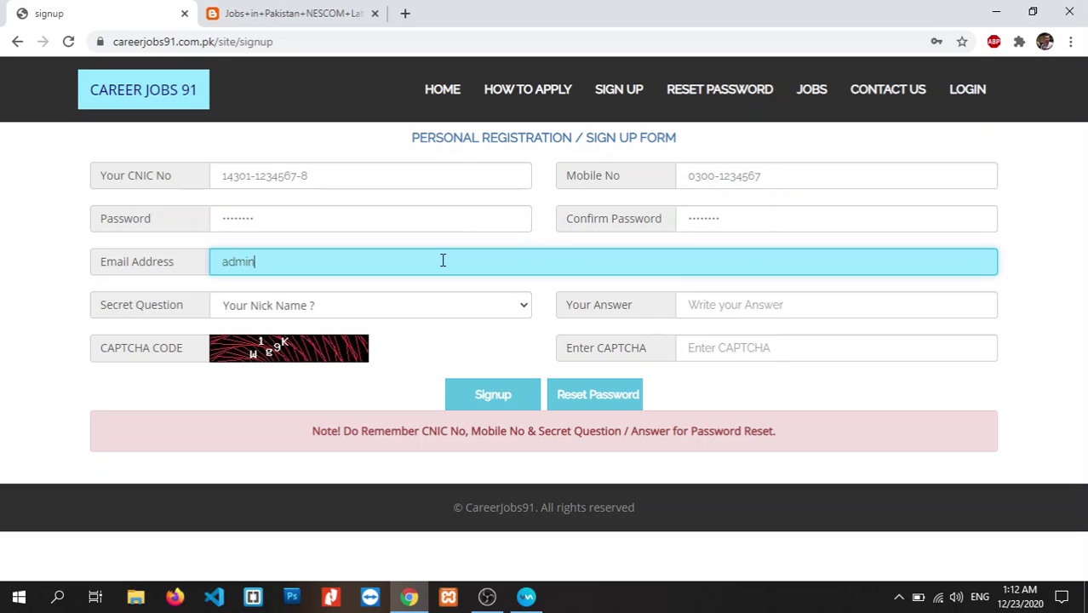
{"action": "right_click", "coordinate": [717, 100]}
{"action": "left_click", "coordinate": [724, 106]}
{"action": "left_click", "coordinate": [449, 8]}
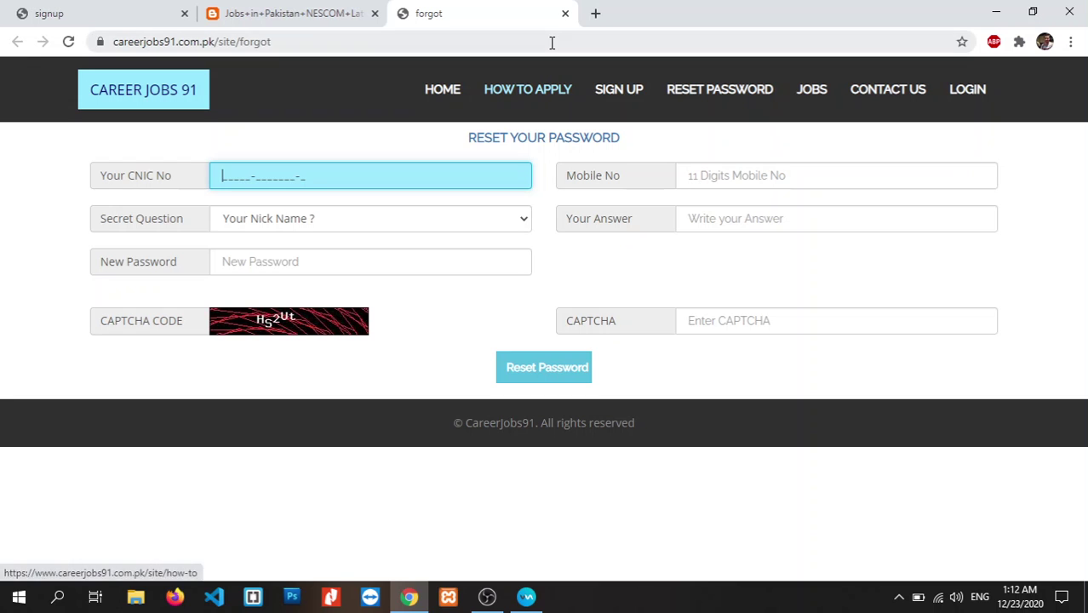
{"action": "left_click", "coordinate": [565, 13]}
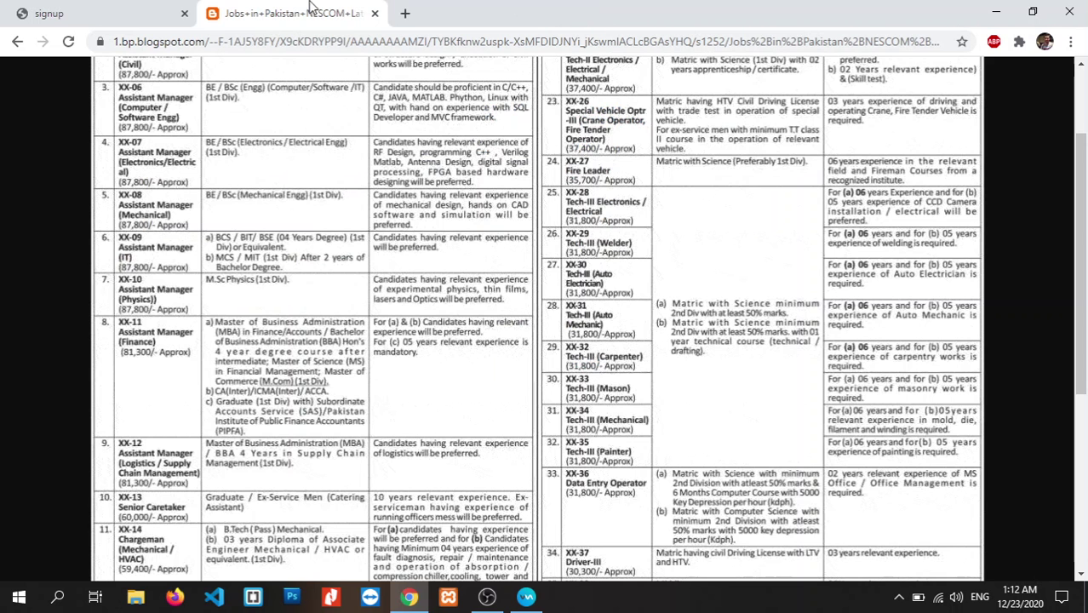
{"action": "left_click", "coordinate": [170, 8]}
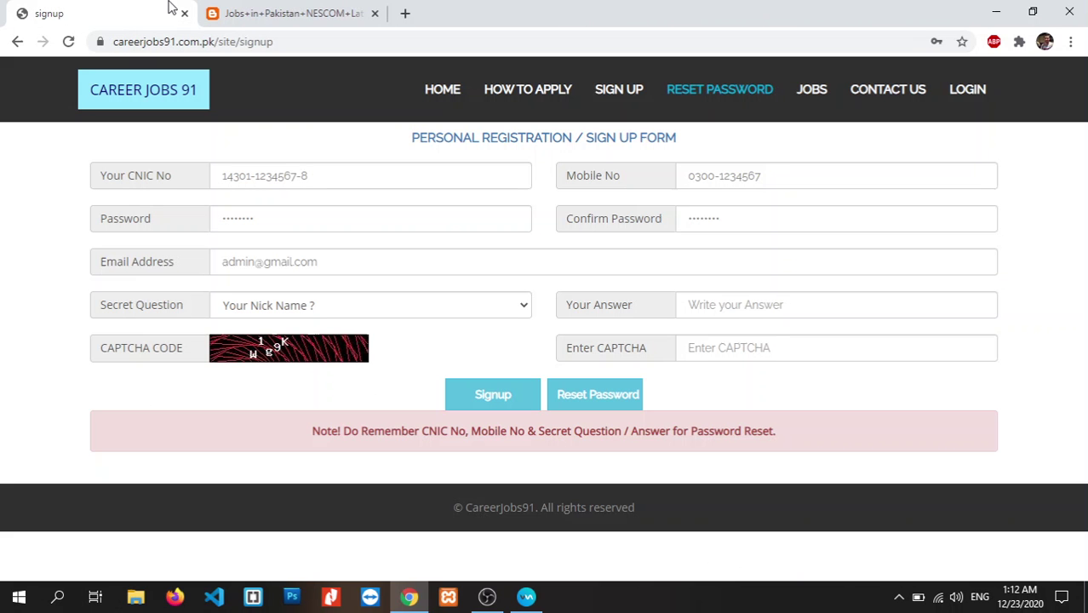
{"action": "left_click", "coordinate": [517, 311]}
- Choose 'Your Nick Name ?' as the secret question, answer it, enter the CAPTCHA and submit
{"action": "left_click", "coordinate": [463, 327]}
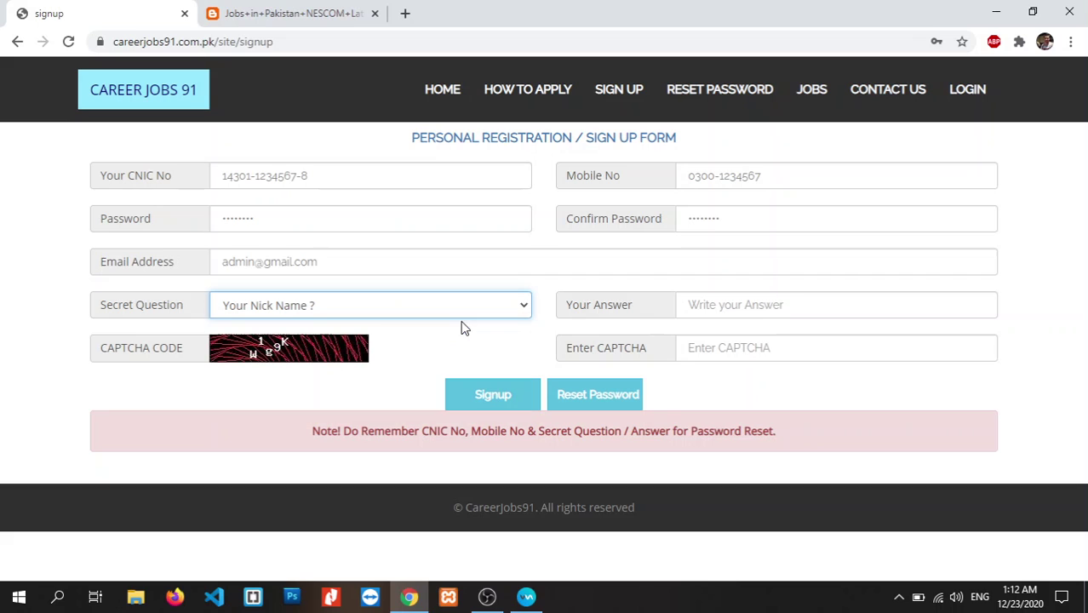
{"action": "left_click", "coordinate": [709, 303]}
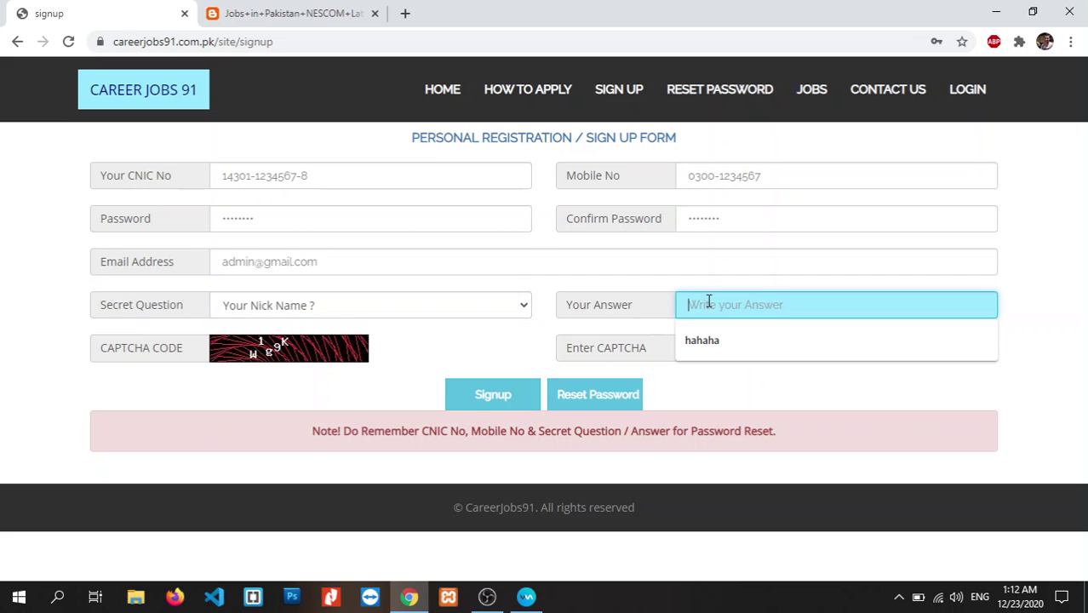
{"action": "type", "text": "amee"}
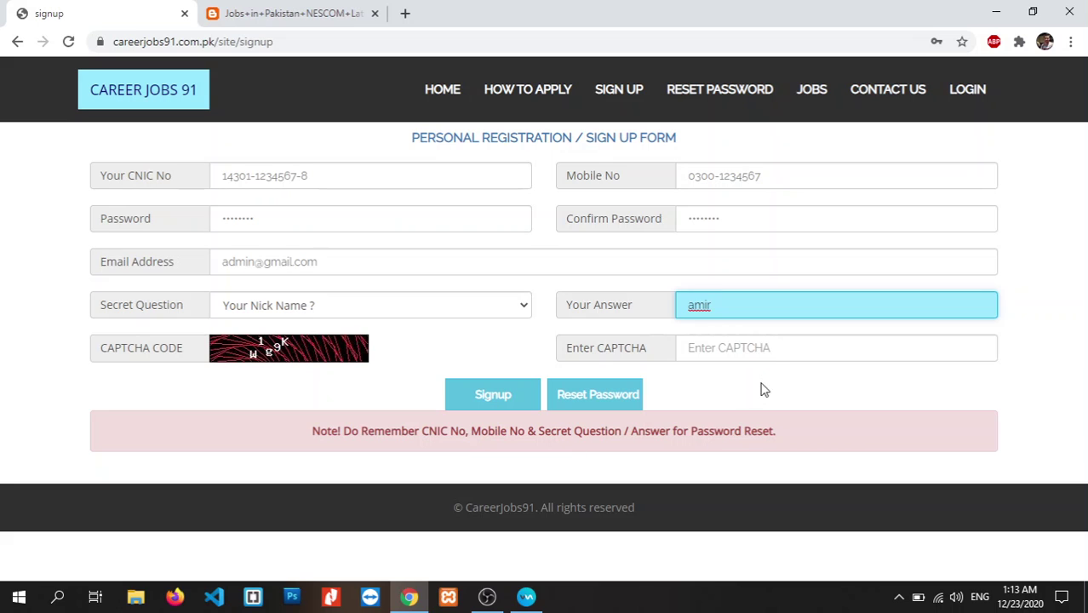
{"action": "left_click", "coordinate": [762, 351]}
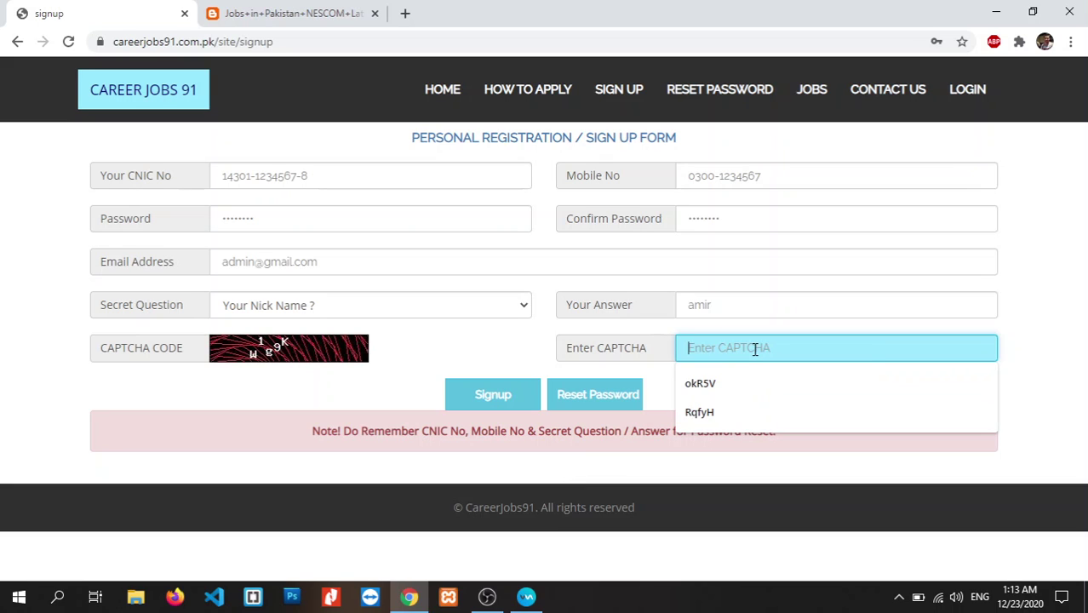
{"action": "type", "text": "w"}
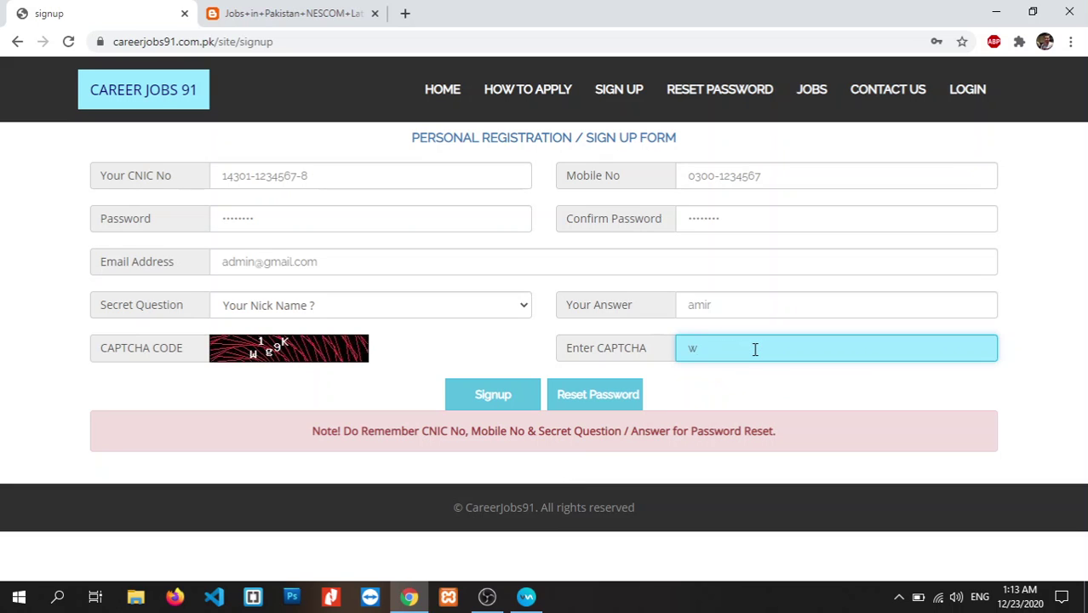
{"action": "type", "text": "1g9K"}
{"action": "left_click", "coordinate": [505, 407]}
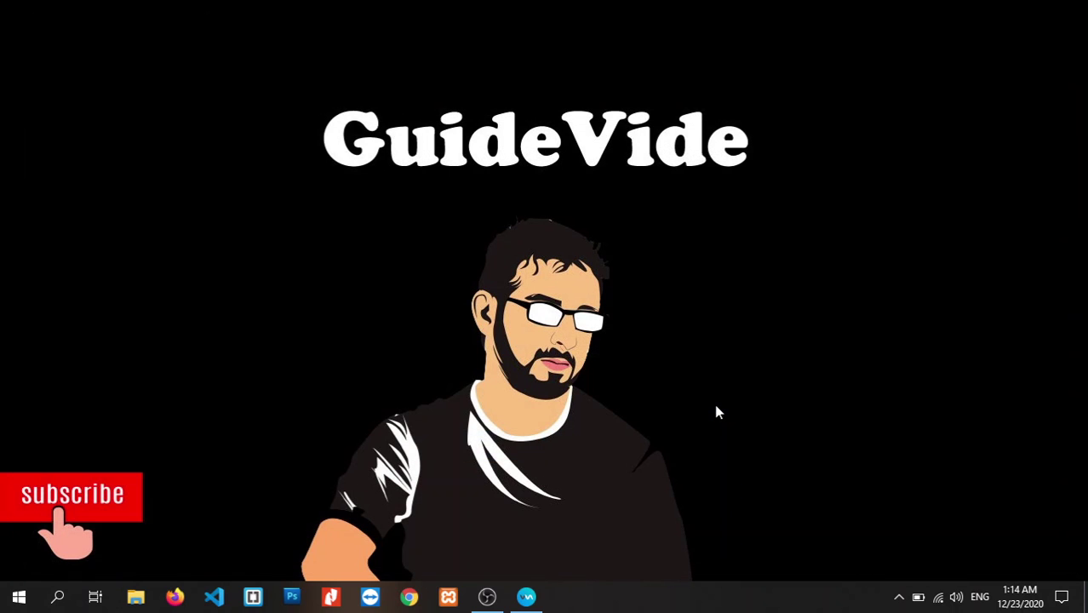
- Restore the Chrome sign-up window from the taskbar, past the Voicemod and OBS Studio windows
{"action": "left_click", "coordinate": [524, 598]}
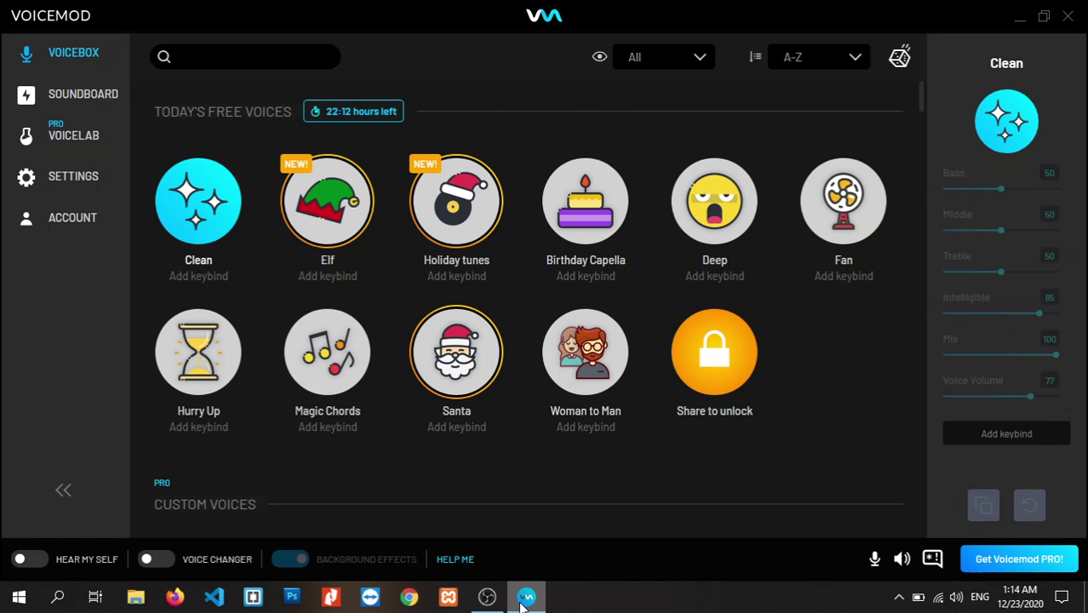
{"action": "left_click", "coordinate": [524, 600]}
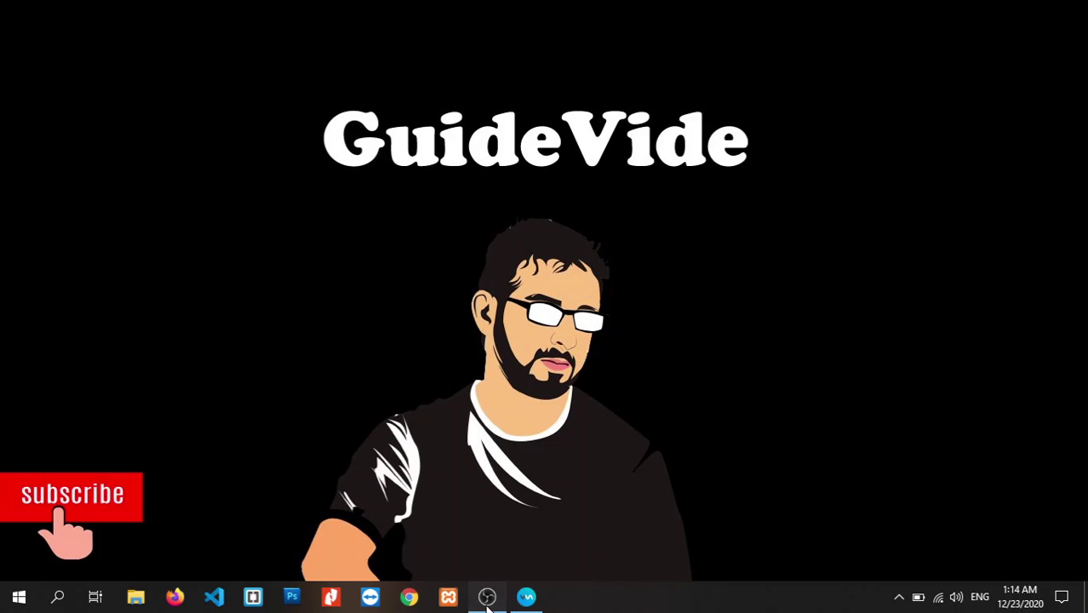
{"action": "left_click", "coordinate": [488, 600]}
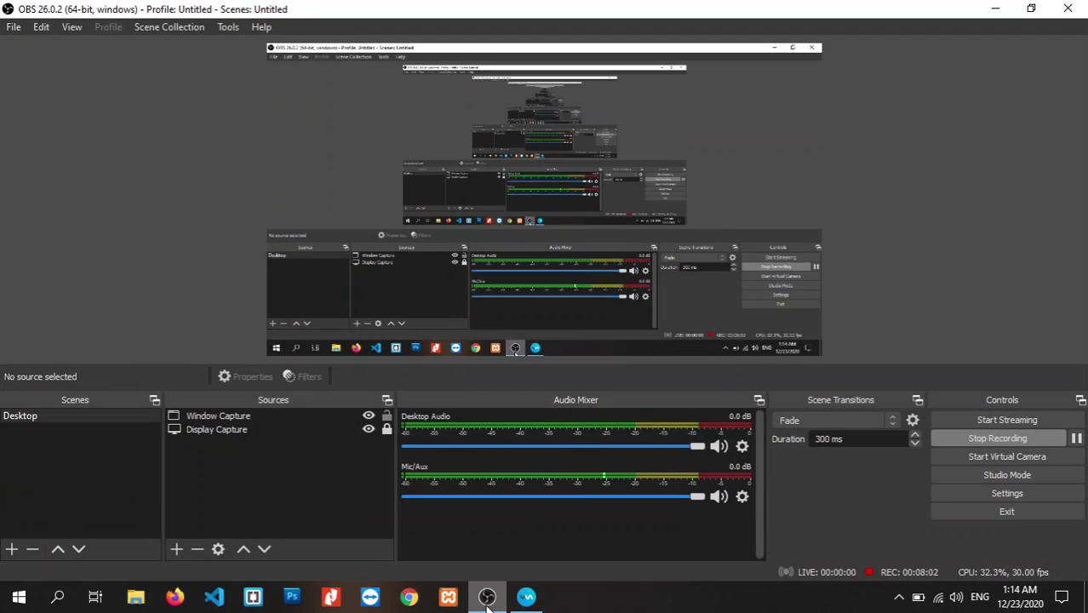
{"action": "left_click", "coordinate": [487, 599]}
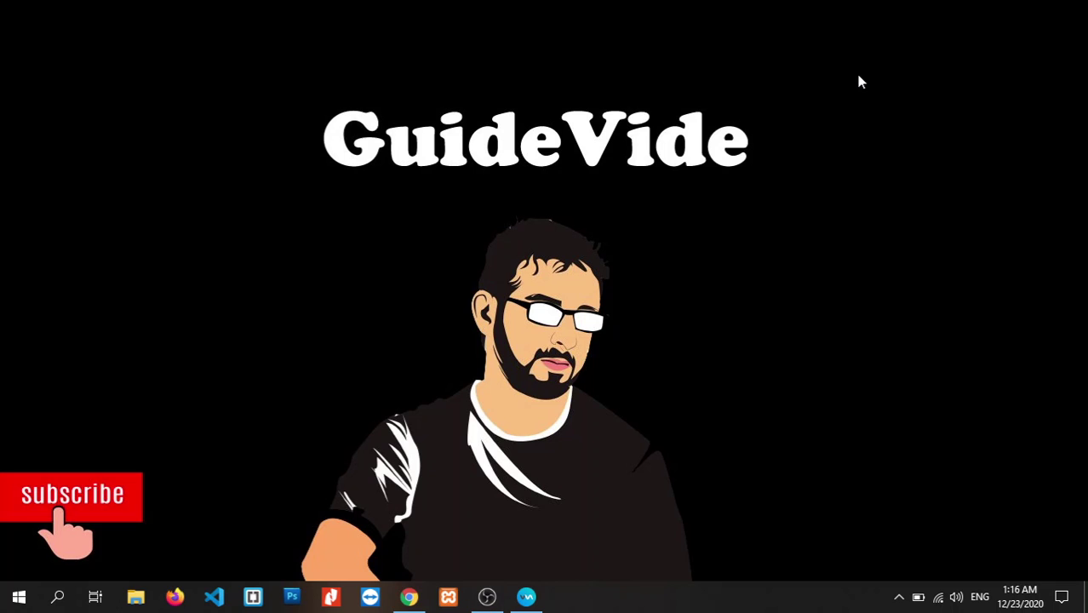
{"action": "left_click", "coordinate": [413, 599]}
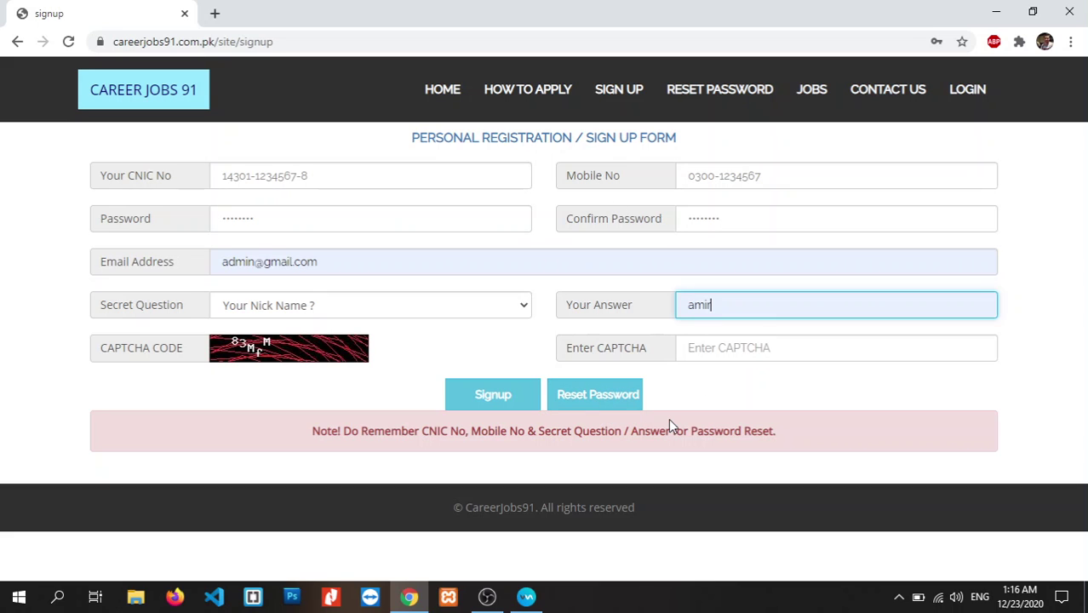
- Enter the new CAPTCHA code and submit the registration
{"action": "left_click", "coordinate": [712, 348]}
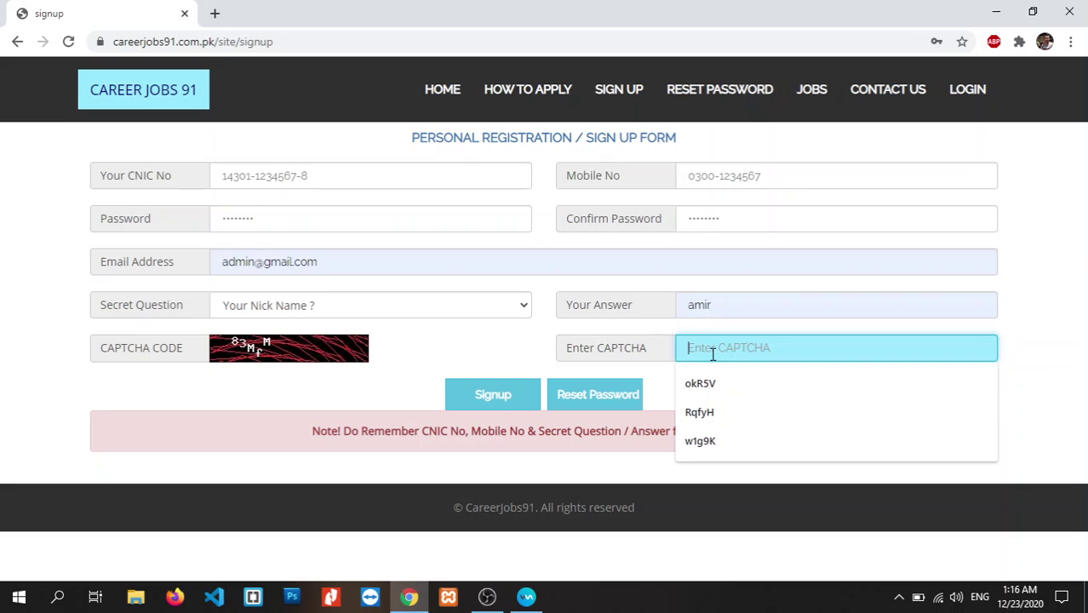
{"action": "type", "text": "83"}
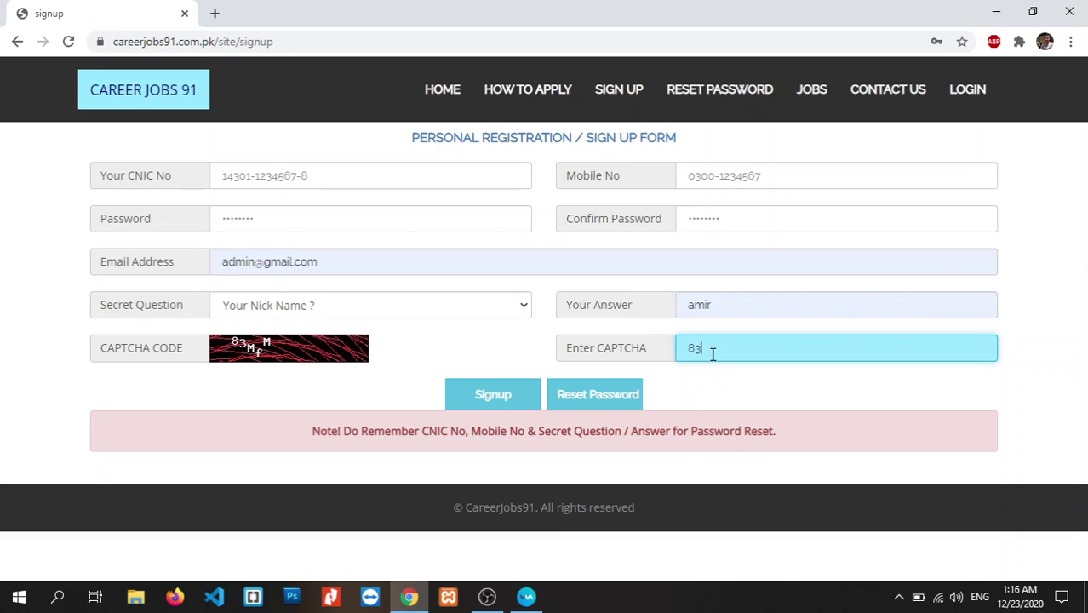
{"action": "type", "text": "m"}
{"action": "type", "text": "M"}
{"action": "type", "text": "f"}
{"action": "type", "text": "M"}
{"action": "left_click", "coordinate": [494, 395]}
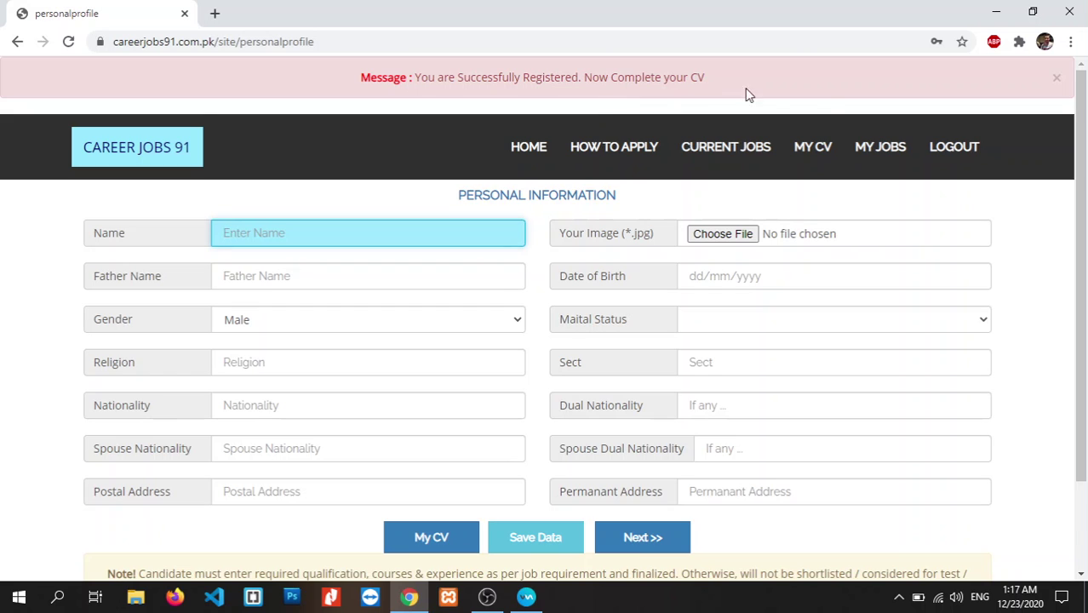
- Enter the applicant's full name and choose a file for the profile image
{"action": "scroll", "coordinate": [1085, 275], "scroll_direction": "down", "scroll_amount": 1}
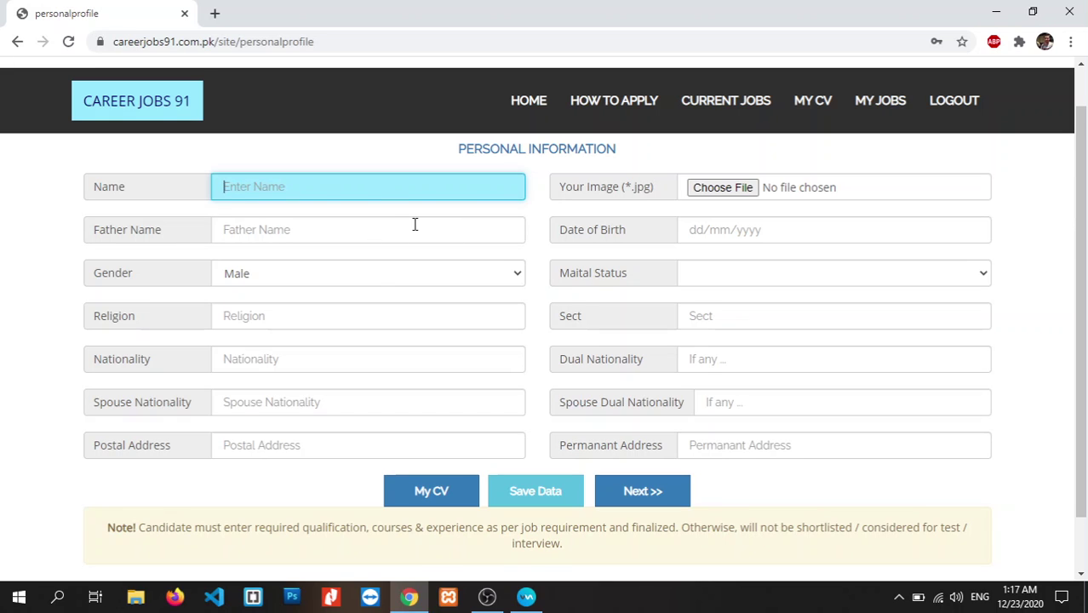
{"action": "left_click", "coordinate": [379, 186]}
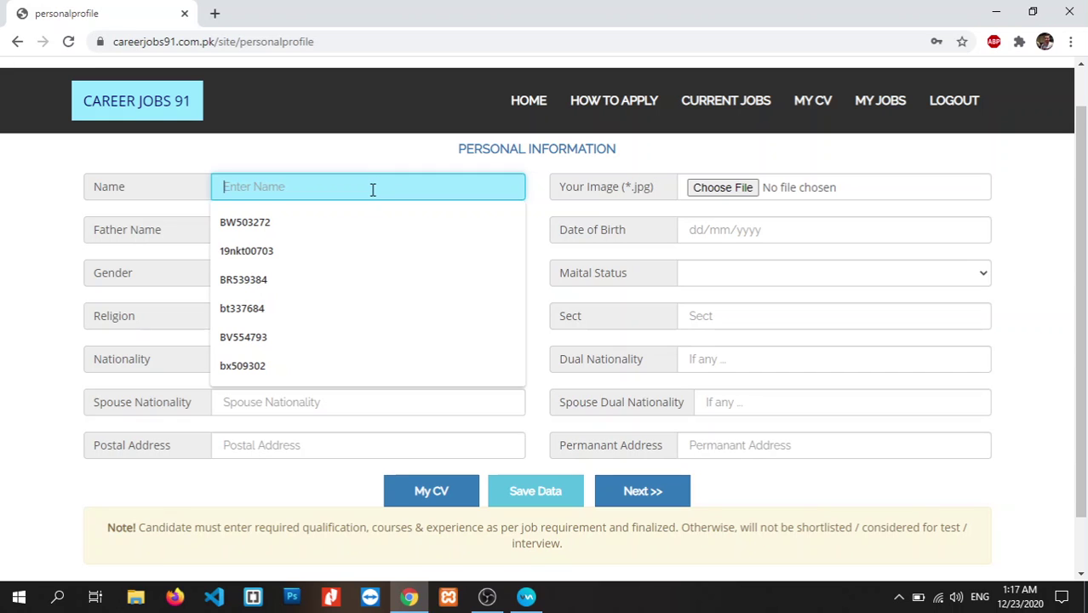
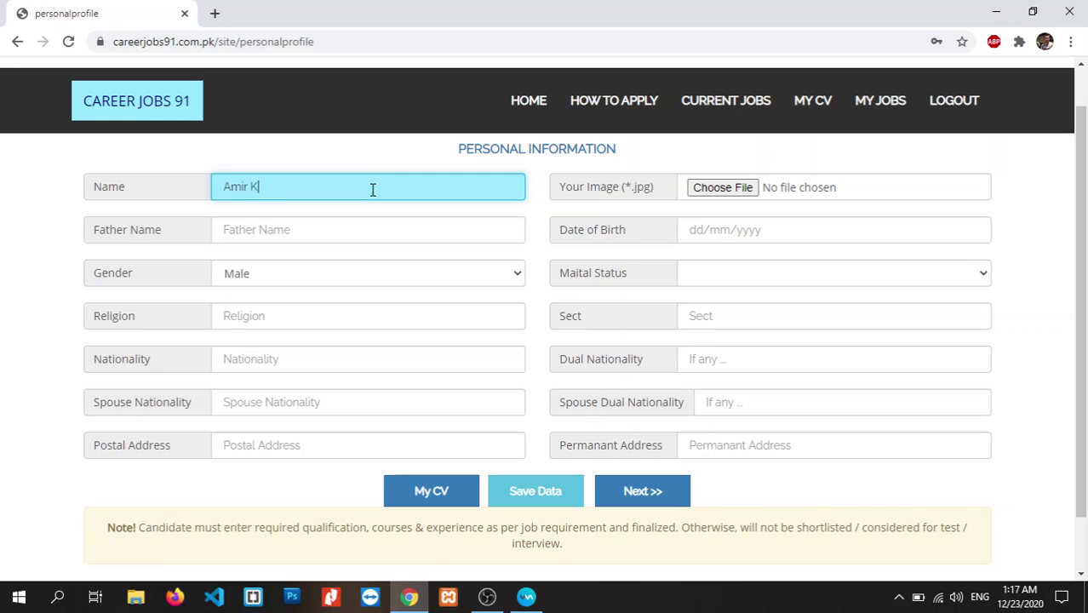
{"action": "left_click", "coordinate": [720, 182]}
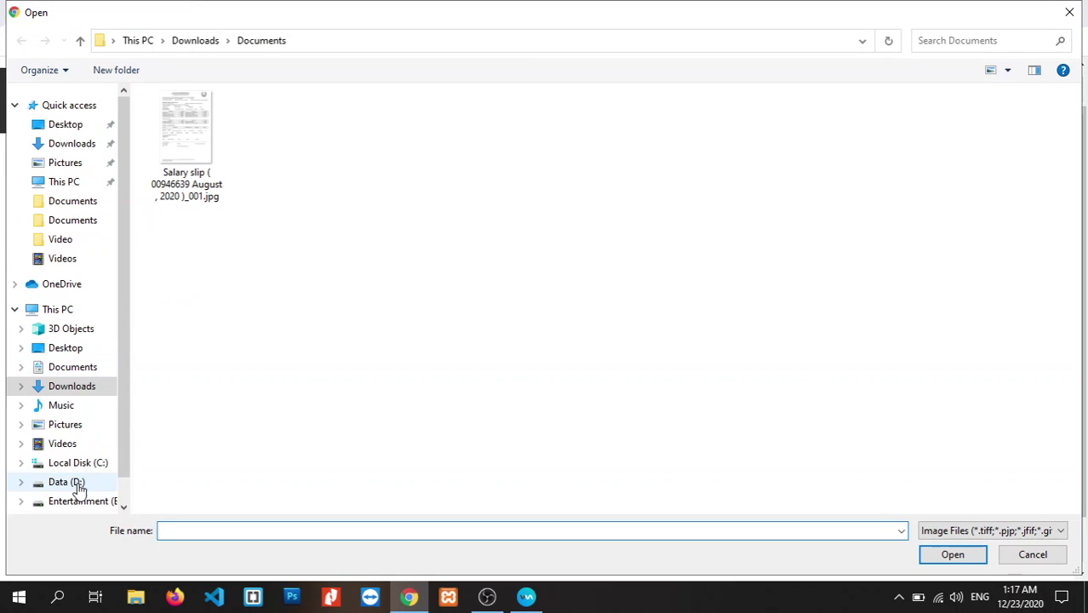
- Attach green-1.jpg from E:\Documents as the profile image
{"action": "left_click", "coordinate": [80, 501]}
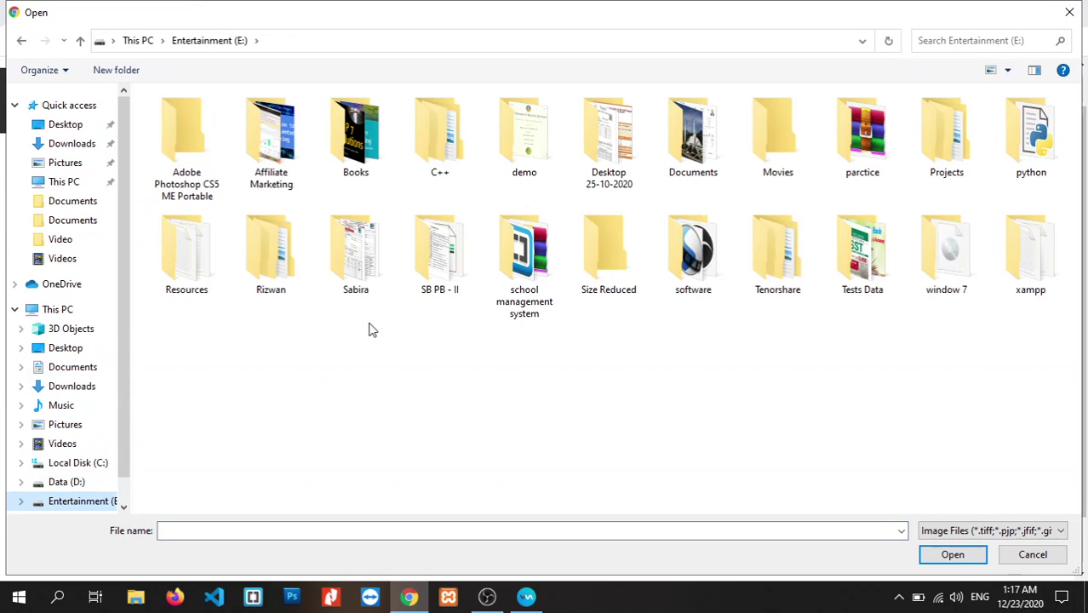
{"action": "double_click", "coordinate": [700, 166]}
{"action": "left_click", "coordinate": [187, 119]}
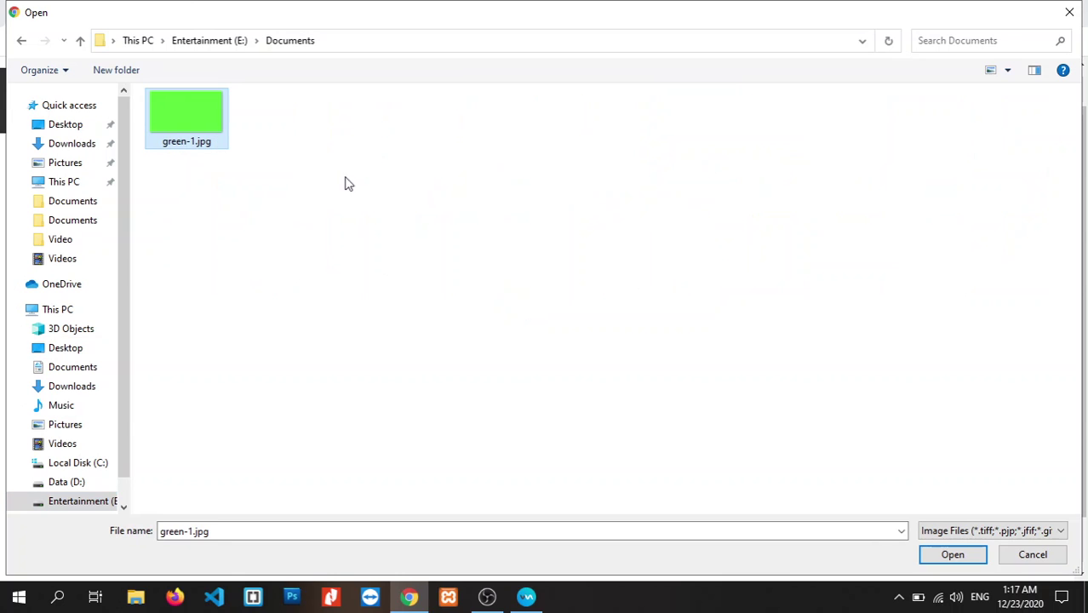
{"action": "left_click", "coordinate": [951, 555]}
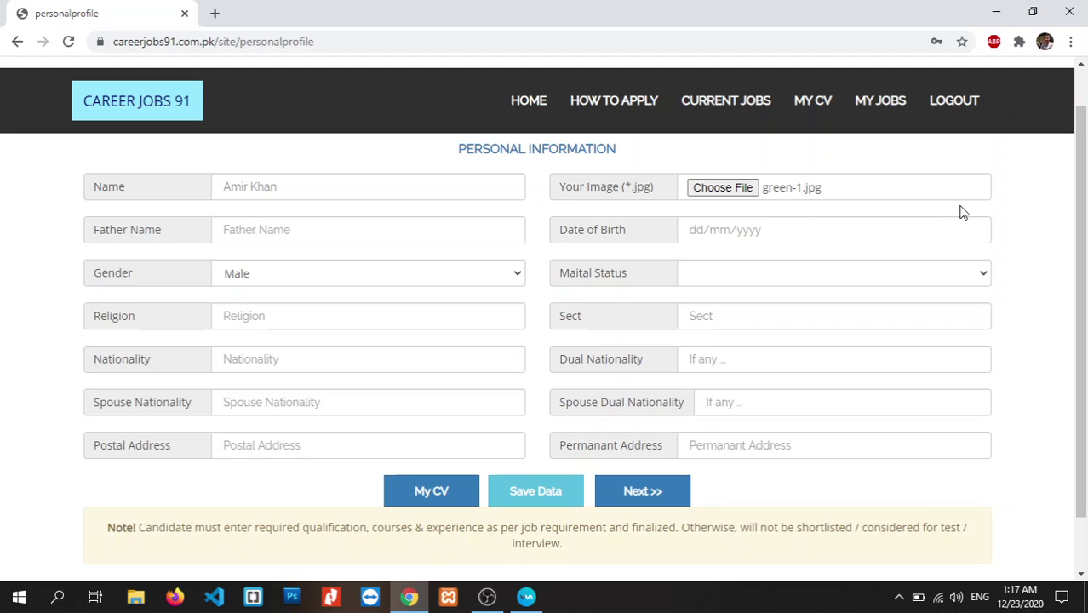
{"action": "scroll", "coordinate": [963, 211], "scroll_direction": "down", "scroll_amount": 1}
{"action": "scroll", "coordinate": [850, 201], "scroll_direction": "up", "scroll_amount": 1}
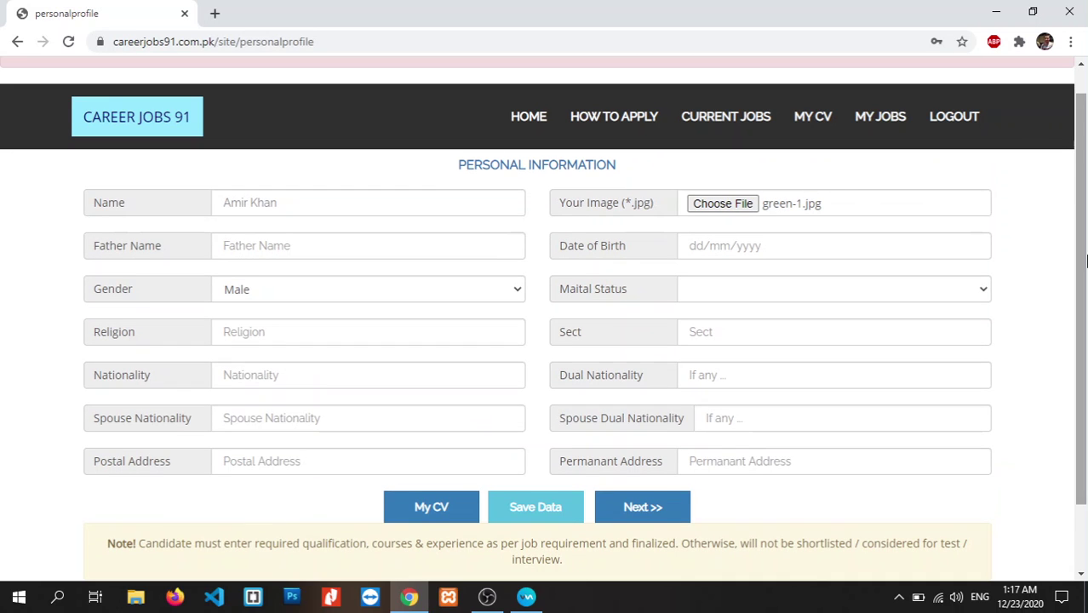
{"action": "scroll", "coordinate": [787, 245], "scroll_direction": "down", "scroll_amount": 1}
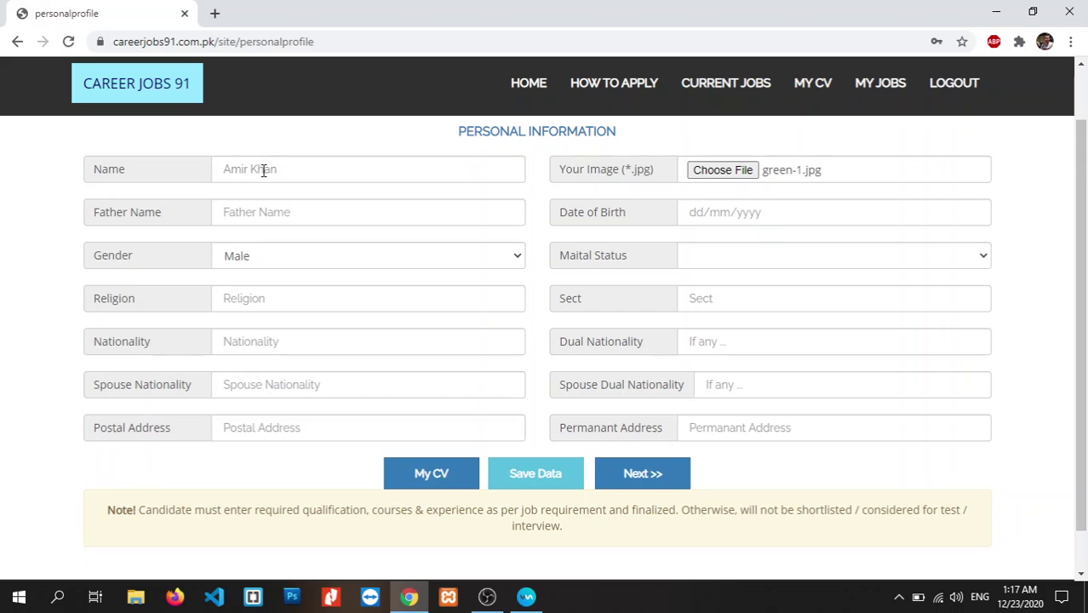
{"action": "left_click", "coordinate": [272, 218]}
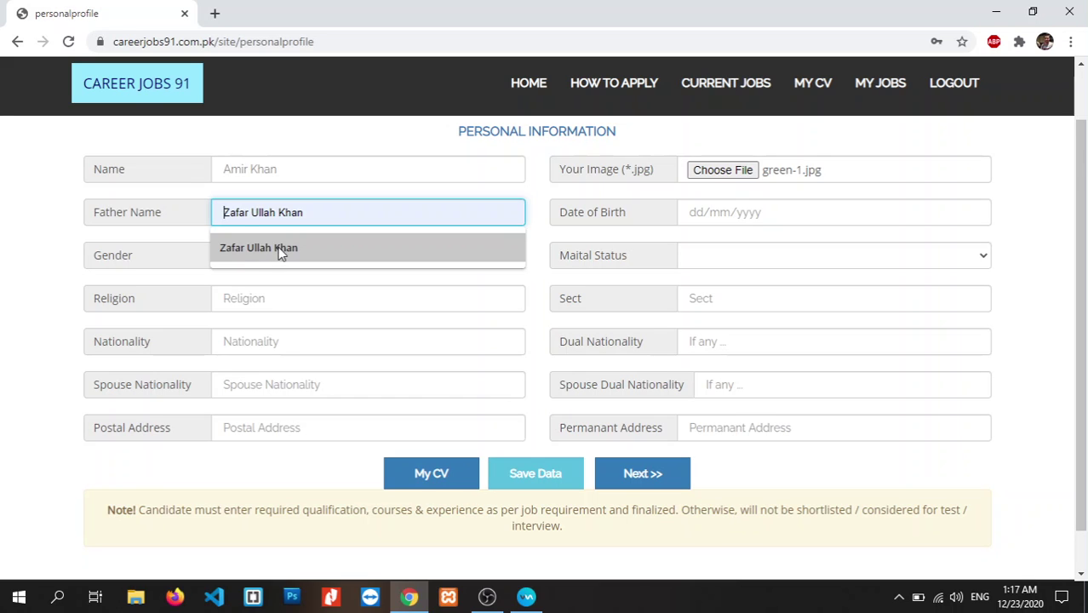
{"action": "left_click", "coordinate": [281, 249]}
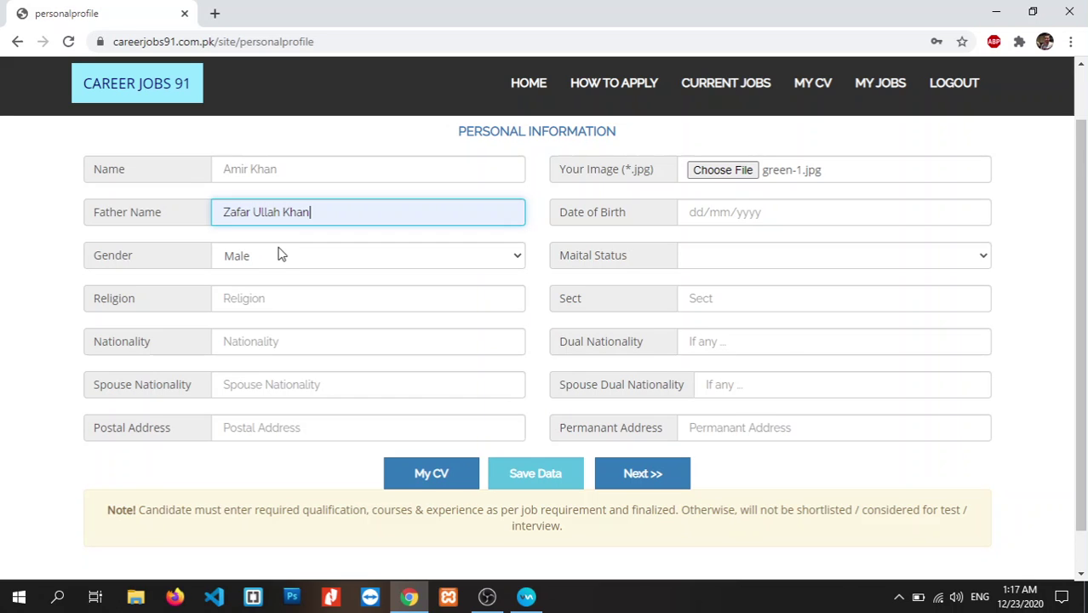
{"action": "left_click", "coordinate": [745, 213]}
{"action": "left_click", "coordinate": [716, 248]}
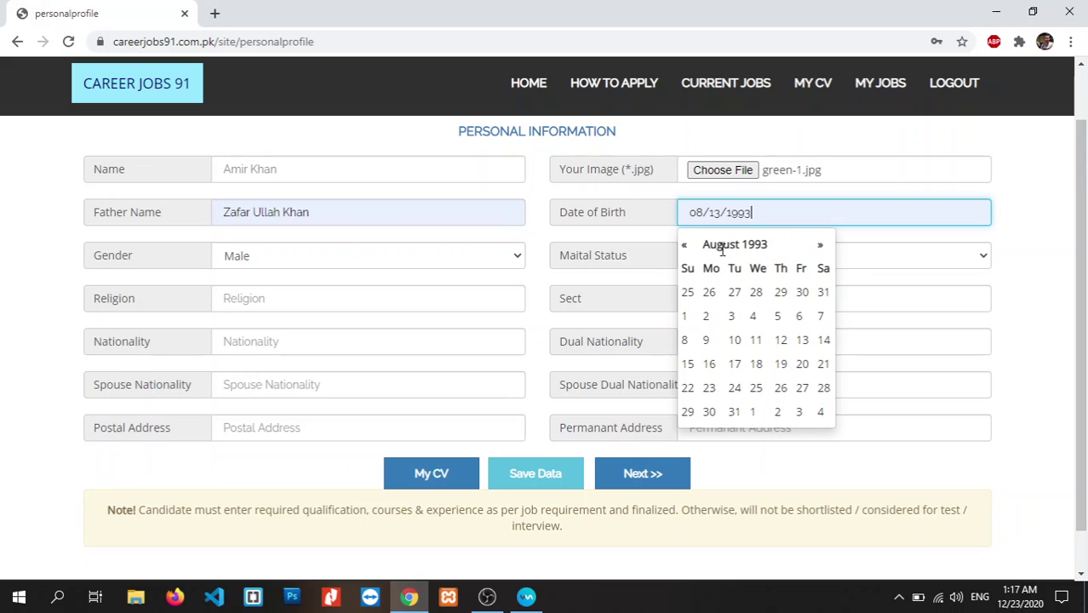
{"action": "left_click", "coordinate": [1020, 246]}
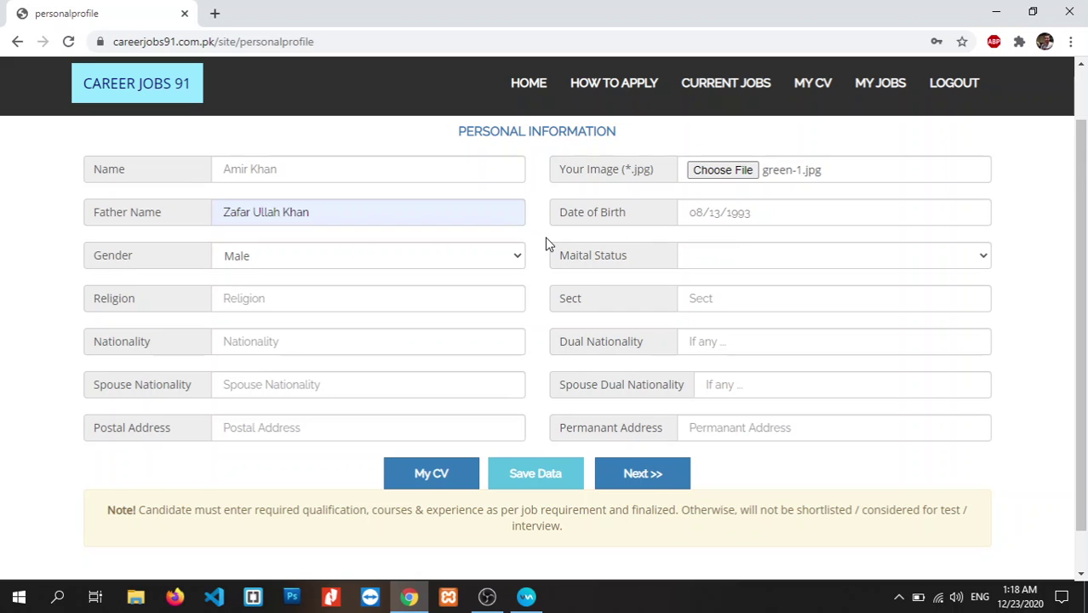
{"action": "double_click", "coordinate": [516, 260]}
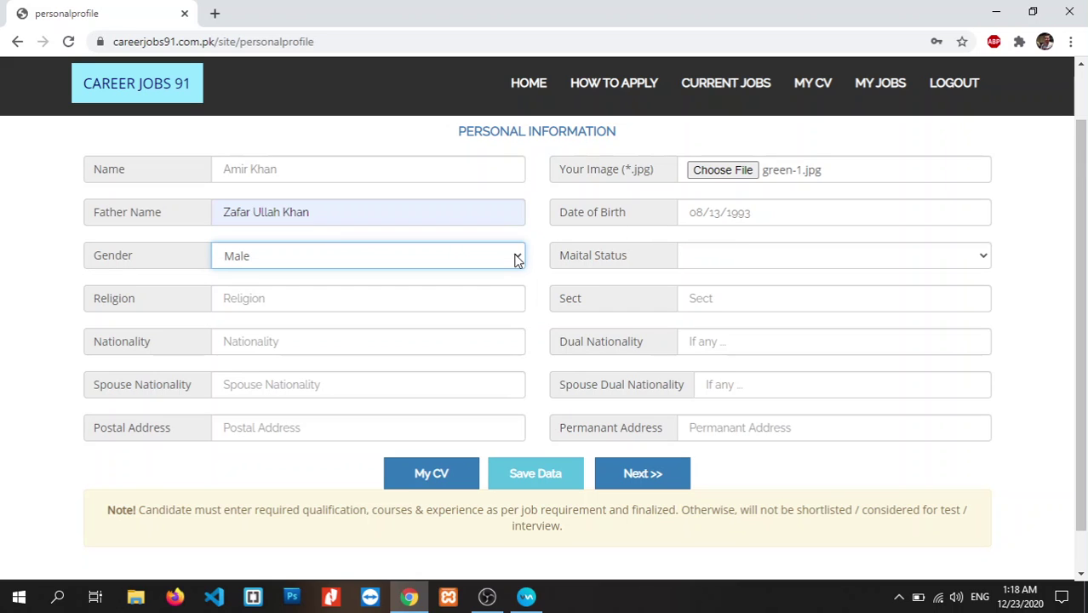
- Set marital status to Married and religion to Islam
{"action": "left_click", "coordinate": [713, 256]}
{"action": "left_click", "coordinate": [712, 293]}
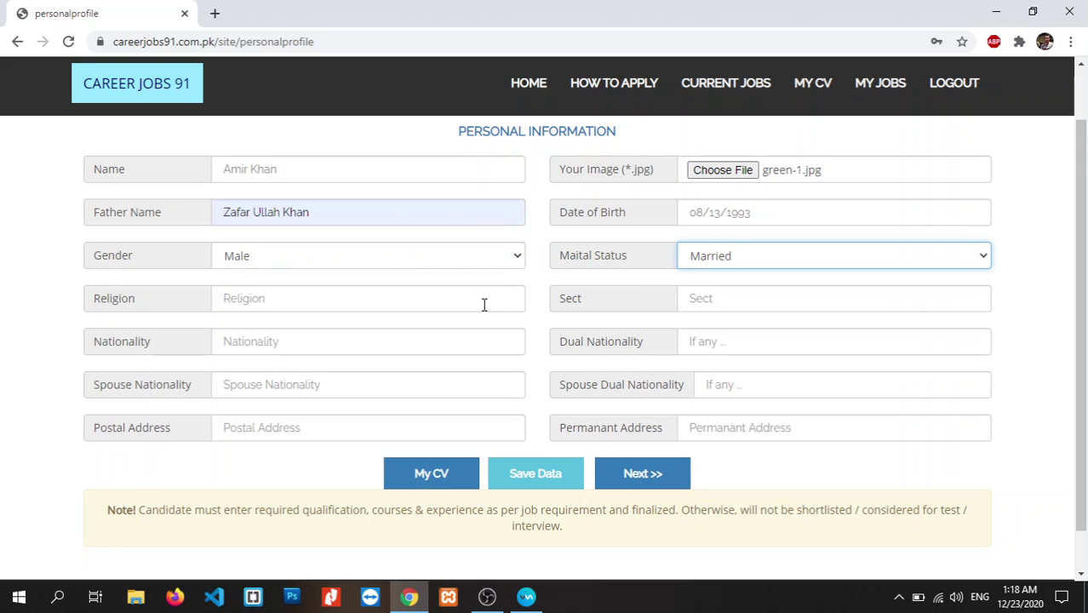
{"action": "left_click", "coordinate": [407, 289]}
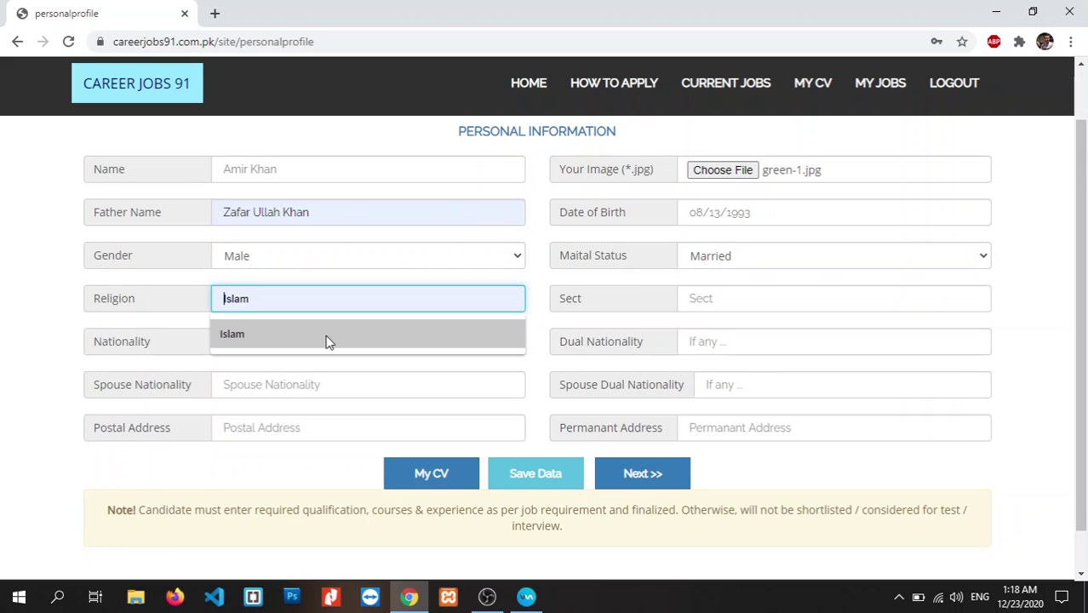
{"action": "type", "text": "Islam"}
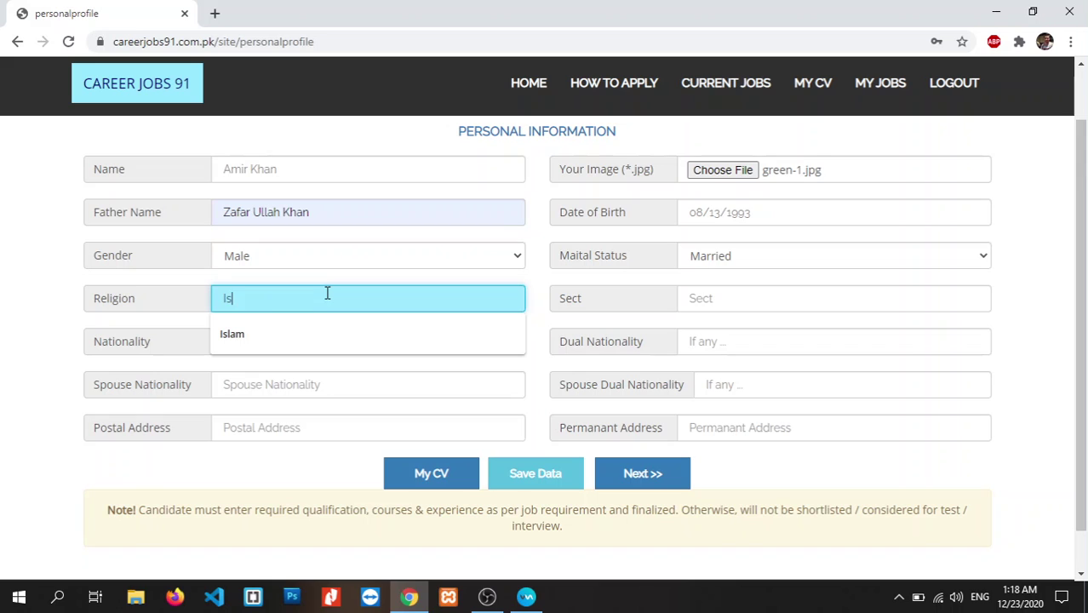
- Enter Sunni as the sect
{"action": "left_click", "coordinate": [722, 288]}
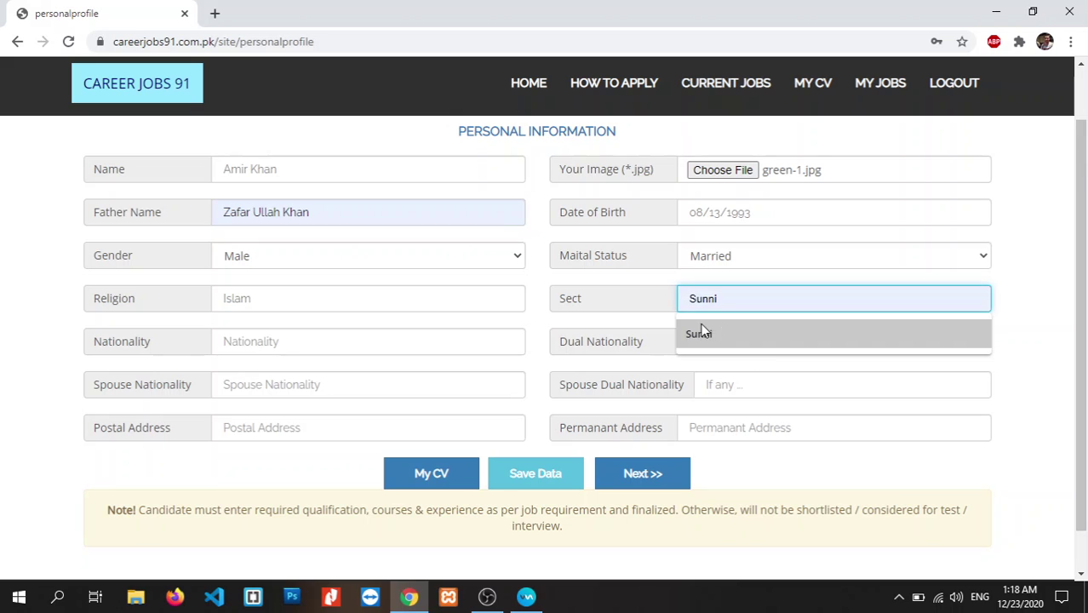
{"action": "type", "text": "Suu"}
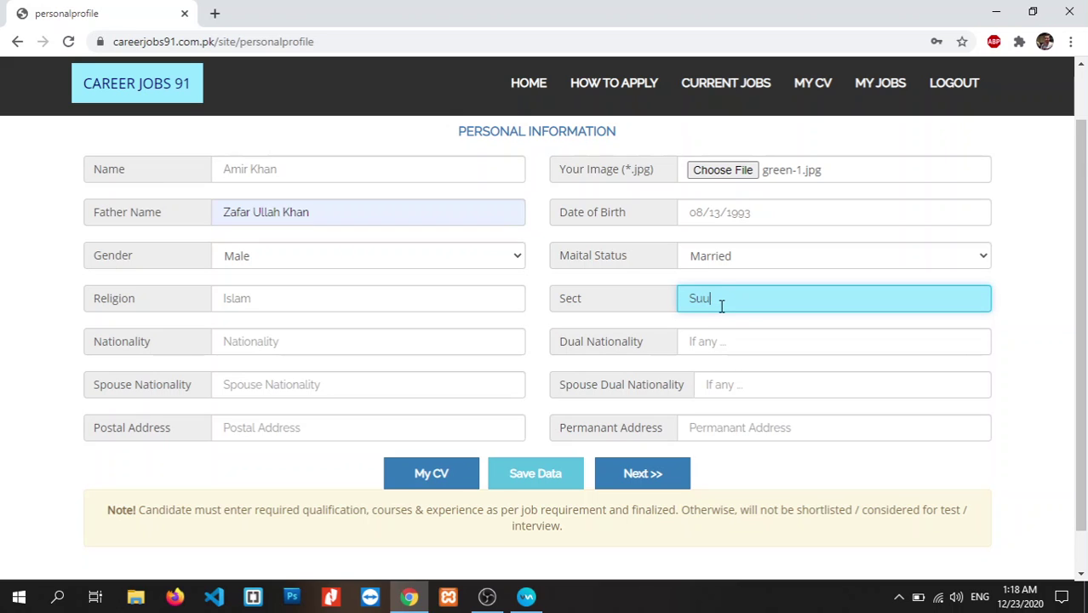
{"action": "key", "text": "BackSpace"}
{"action": "type", "text": "nn"}
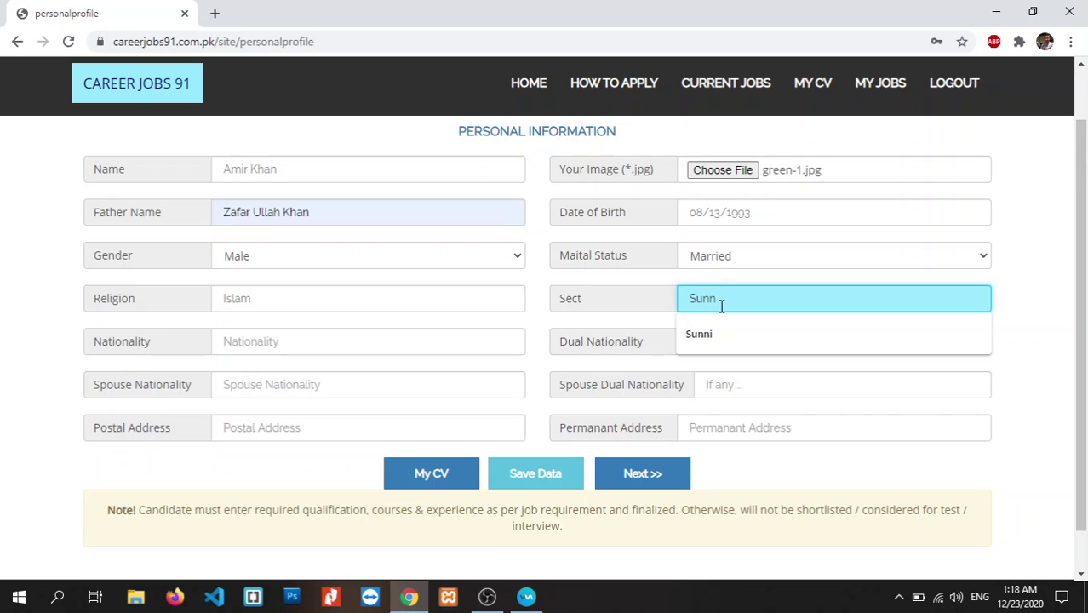
{"action": "type", "text": "i"}
{"action": "left_click", "coordinate": [1011, 341]}
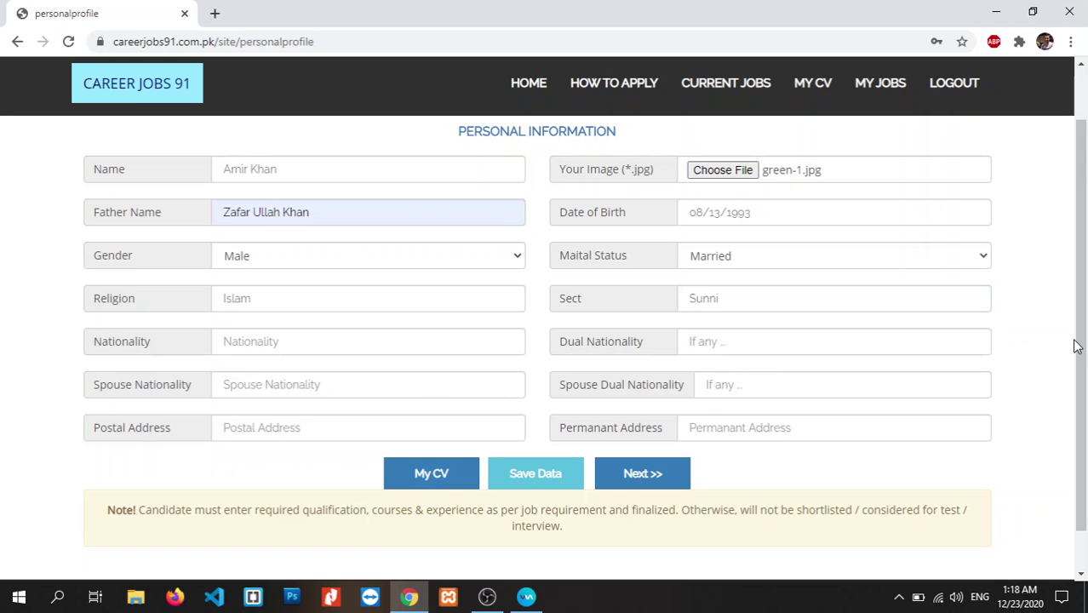
{"action": "left_click_drag", "start_coordinate": [1077, 345], "coordinate": [1080, 311]}
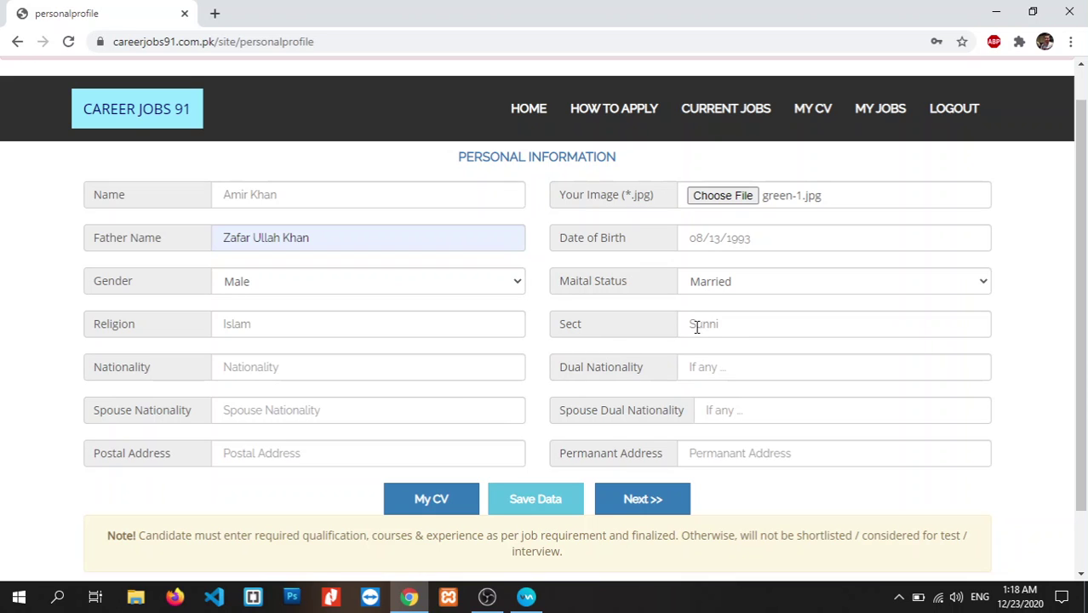
- Enter Pakistani as the nationality
{"action": "left_click", "coordinate": [438, 367]}
{"action": "type", "text": "Pakistani"}
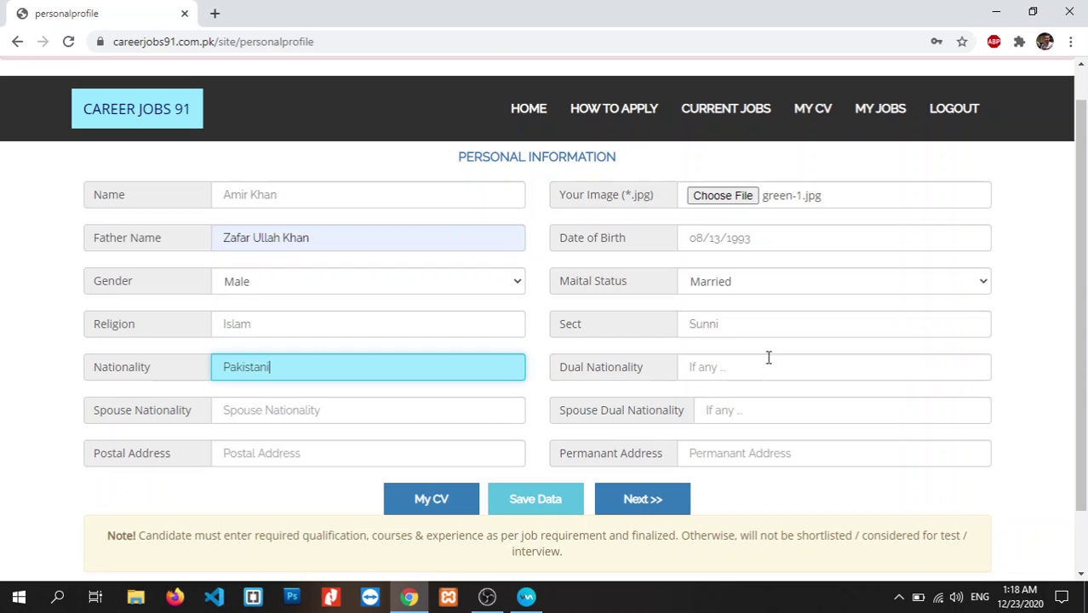
{"action": "scroll", "coordinate": [1085, 322], "scroll_direction": "up", "scroll_amount": 1}
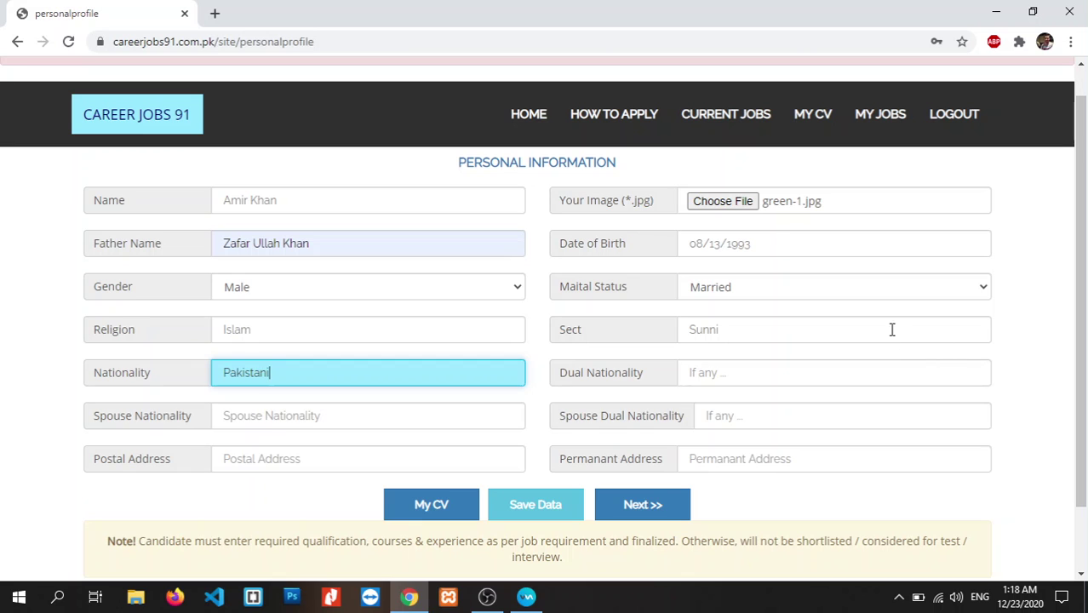
{"action": "scroll", "coordinate": [1086, 315], "scroll_direction": "up", "scroll_amount": 1}
{"action": "scroll", "coordinate": [1086, 315], "scroll_direction": "down", "scroll_amount": 1}
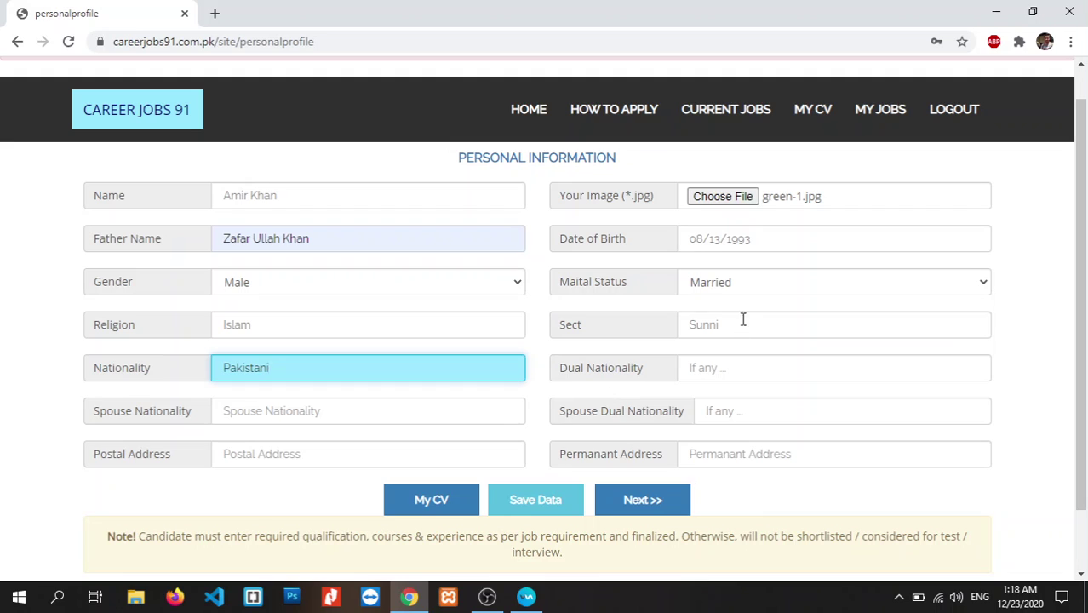
- Change marital status to Single and enter the postal and permanent addresses
{"action": "left_click", "coordinate": [746, 287]}
{"action": "left_click", "coordinate": [717, 334]}
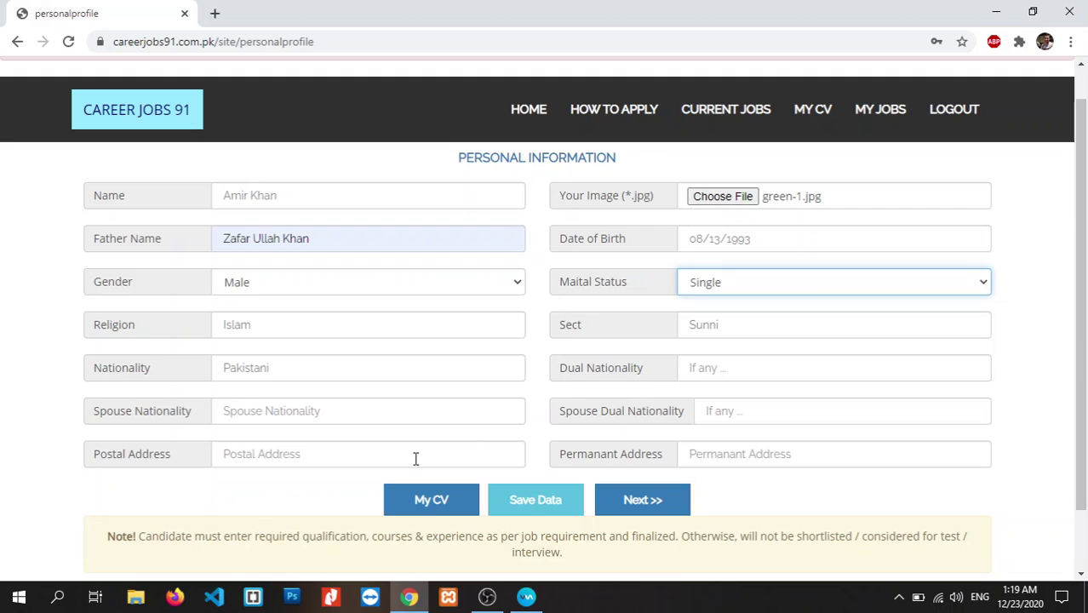
{"action": "left_click", "coordinate": [352, 461]}
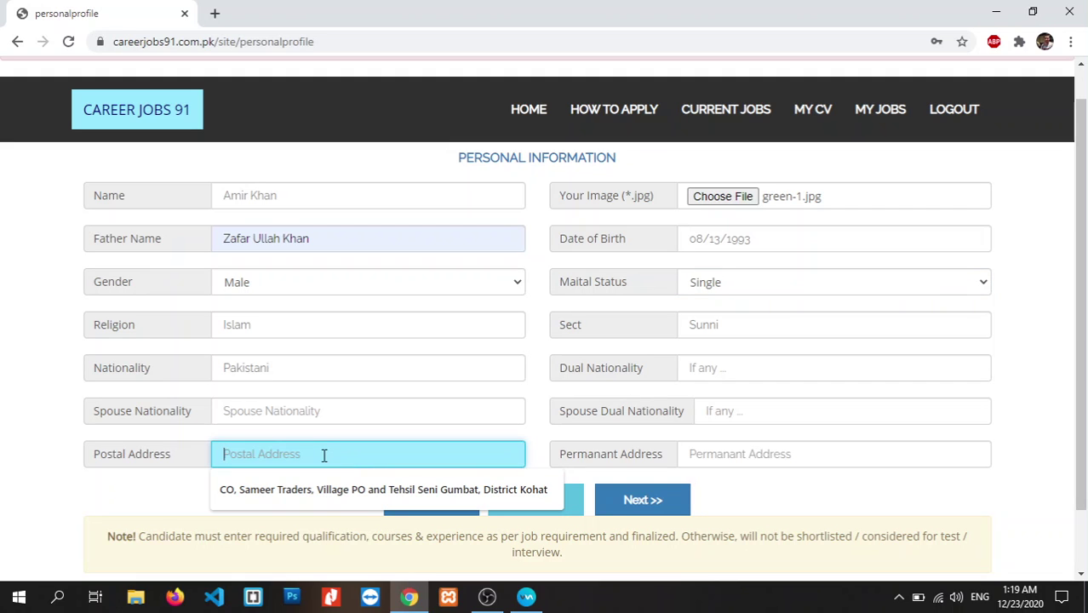
{"action": "type", "text": "Peshawar"}
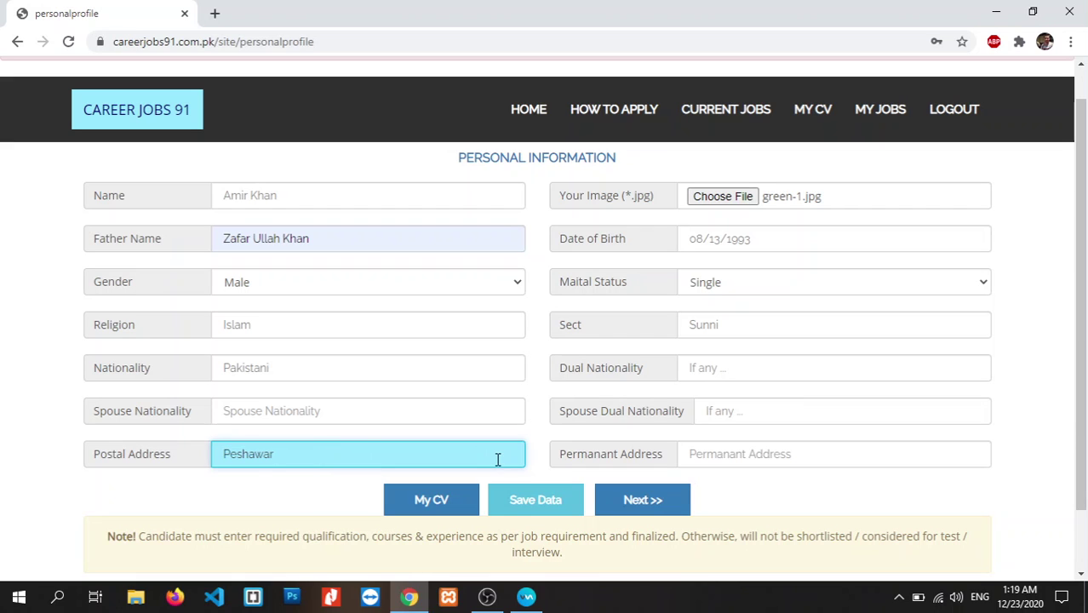
{"action": "left_click", "coordinate": [694, 453]}
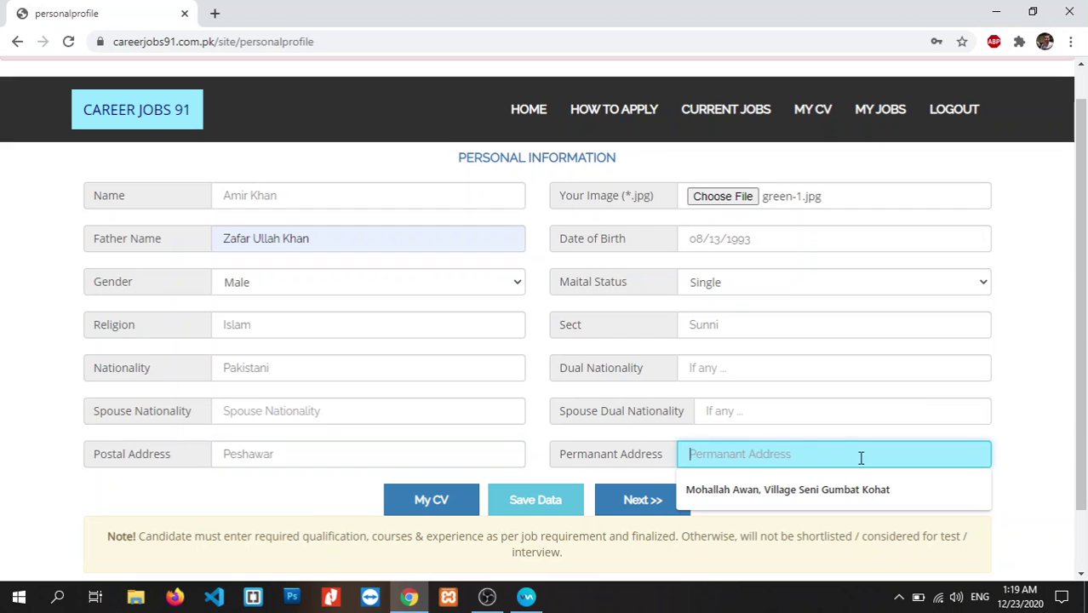
{"action": "left_click", "coordinate": [1040, 490]}
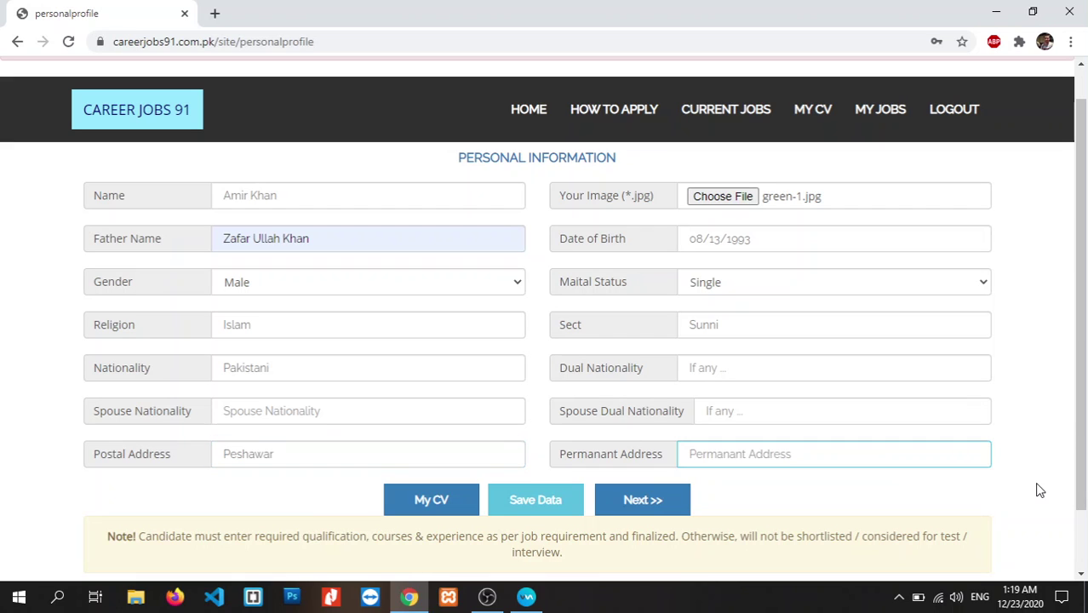
{"action": "left_click", "coordinate": [814, 454]}
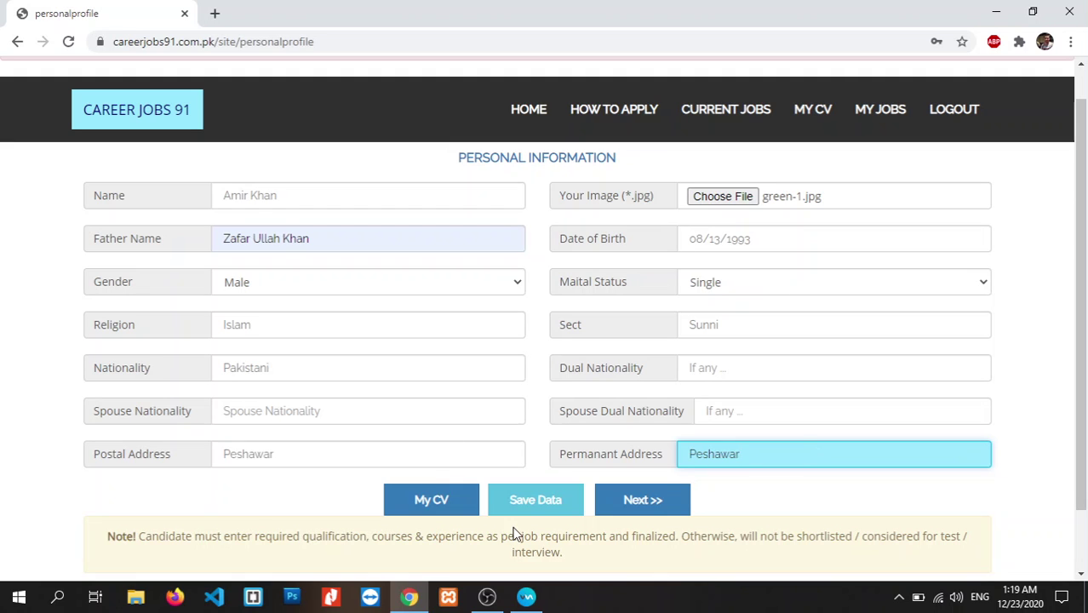
- Attempt to save, dismiss the required-field warning and keep marital status Single
{"action": "left_click", "coordinate": [537, 503]}
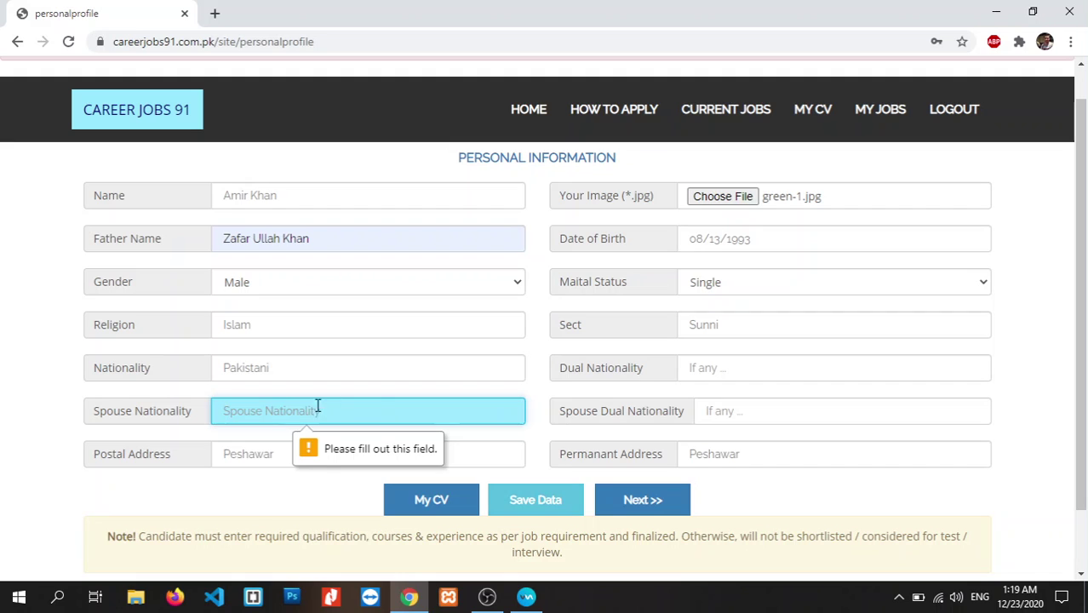
{"action": "left_click", "coordinate": [275, 502]}
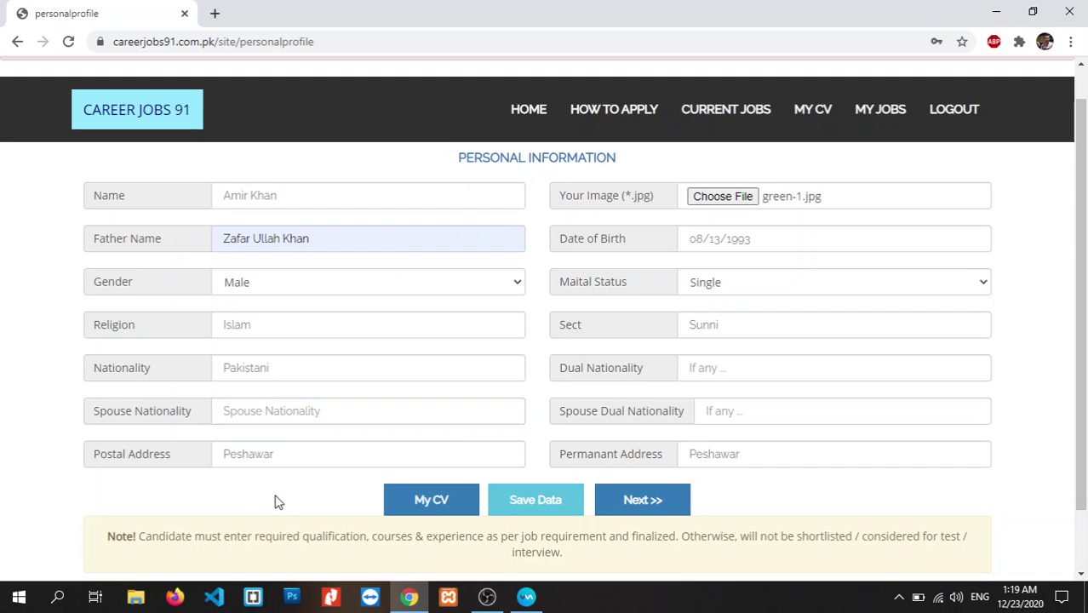
{"action": "left_click", "coordinate": [743, 279]}
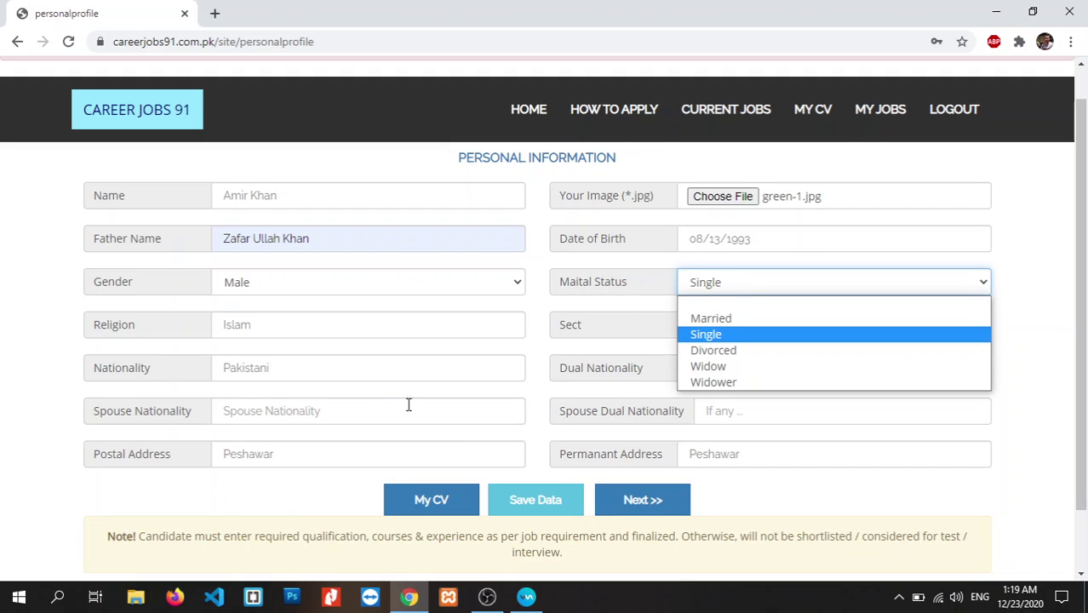
{"action": "key", "text": "Up"}
{"action": "key", "text": "Down"}
{"action": "key", "text": "Return"}
{"action": "key", "text": "Tab"}
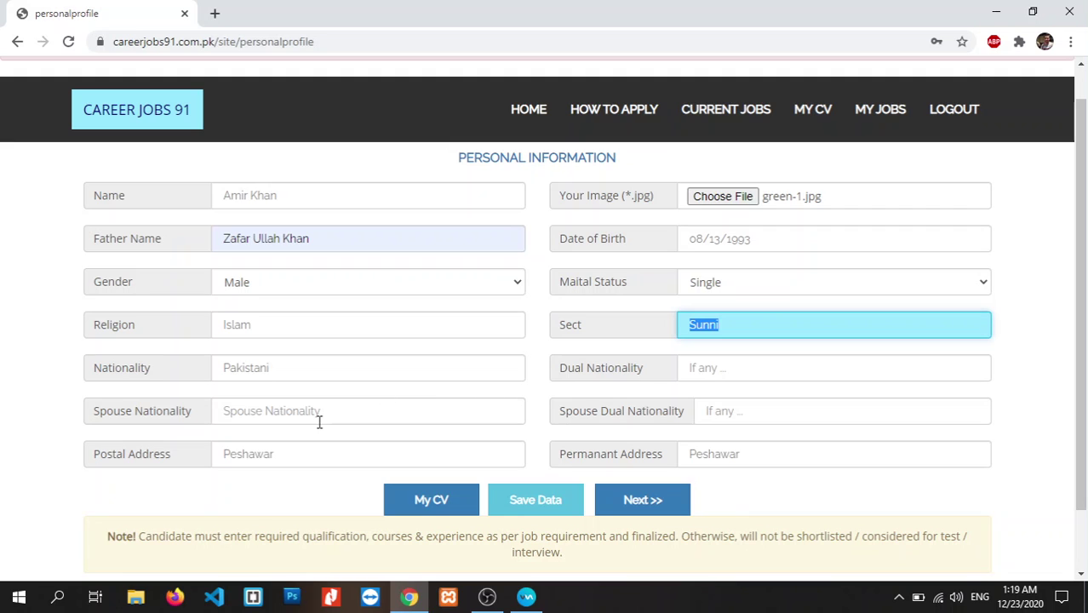
- Enter Nil as the spouse nationality after a second save attempt
{"action": "left_click", "coordinate": [319, 418]}
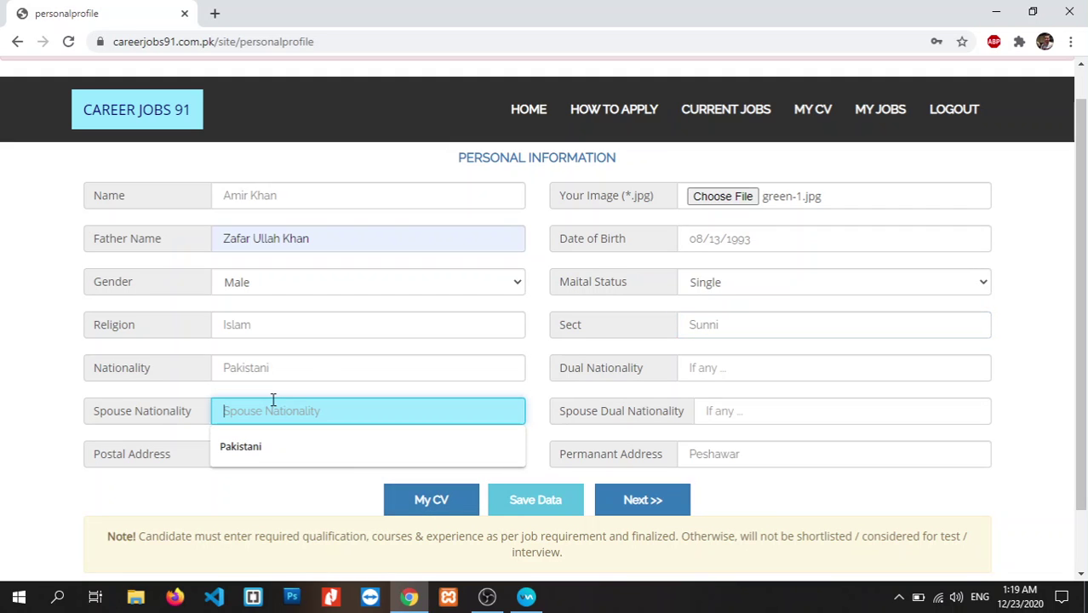
{"action": "left_click", "coordinate": [534, 503]}
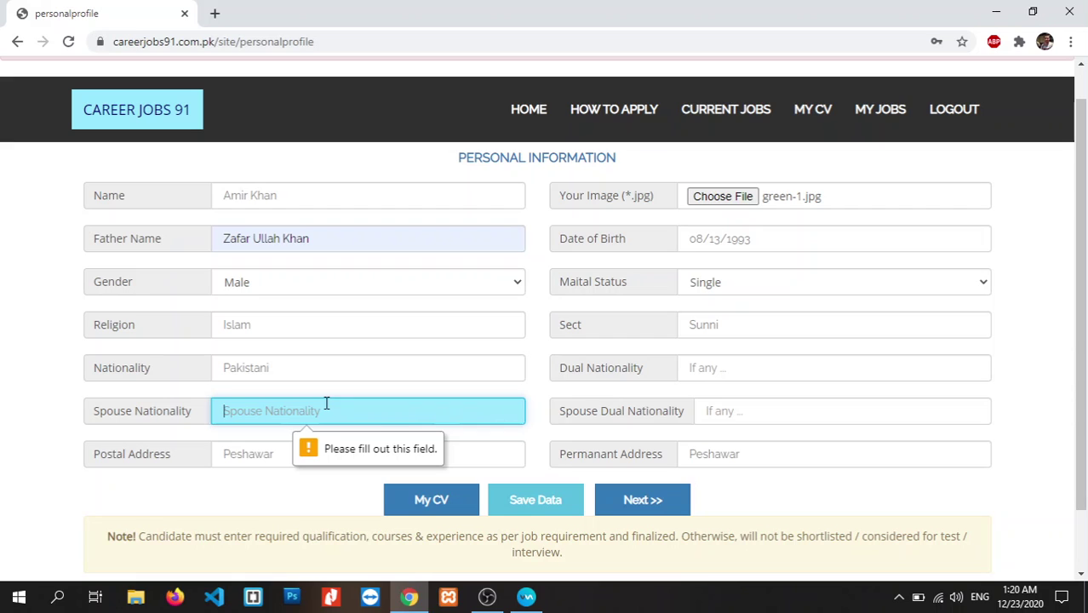
{"action": "type", "text": "Nil"}
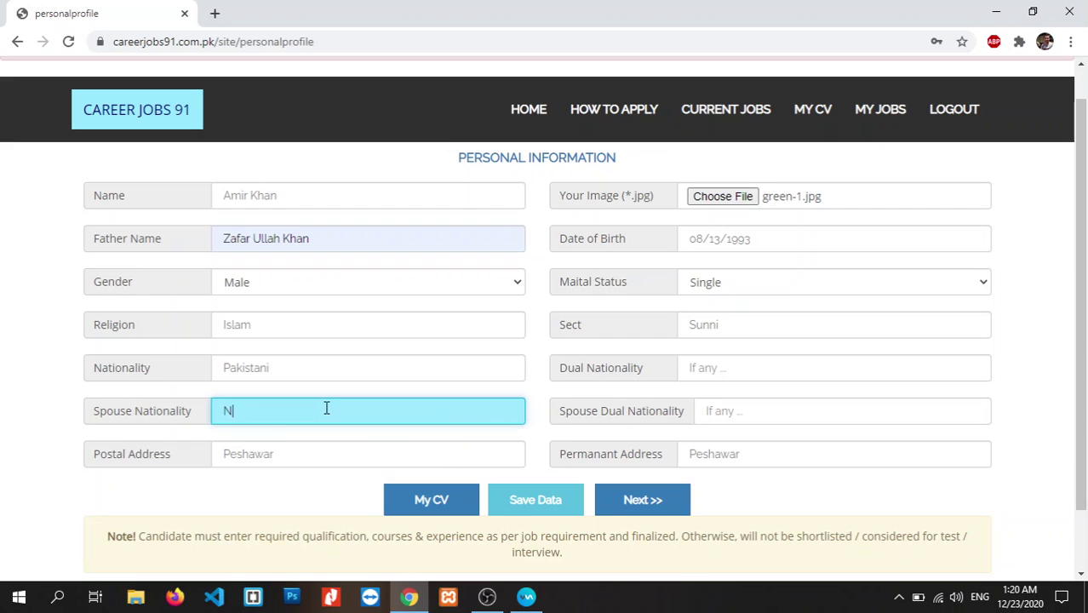
{"action": "left_click", "coordinate": [311, 519]}
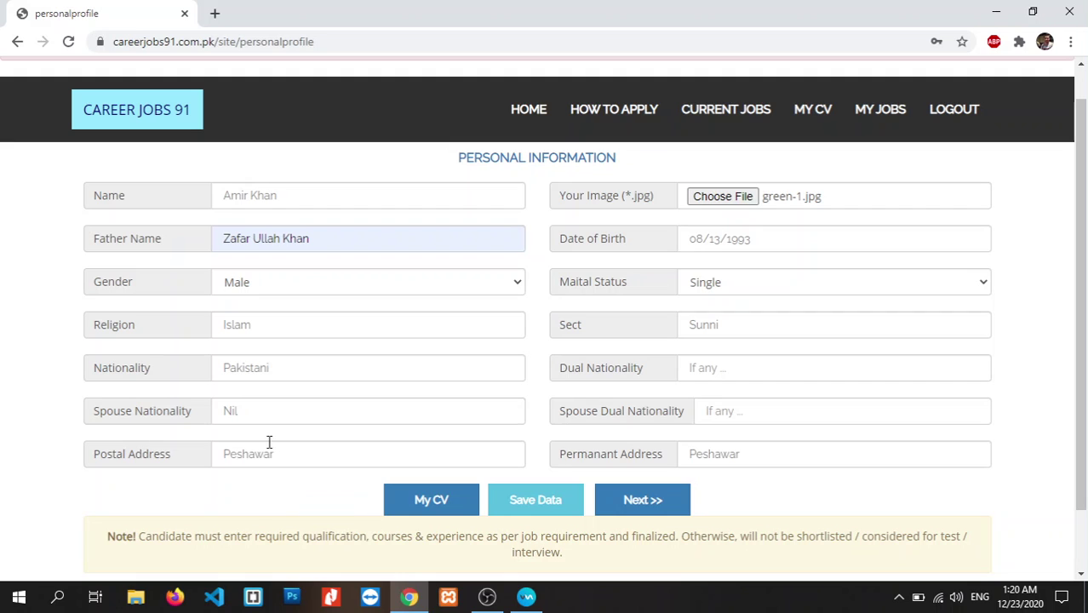
- Save the personal details and review them in the saved summary table
{"action": "left_click", "coordinate": [522, 500]}
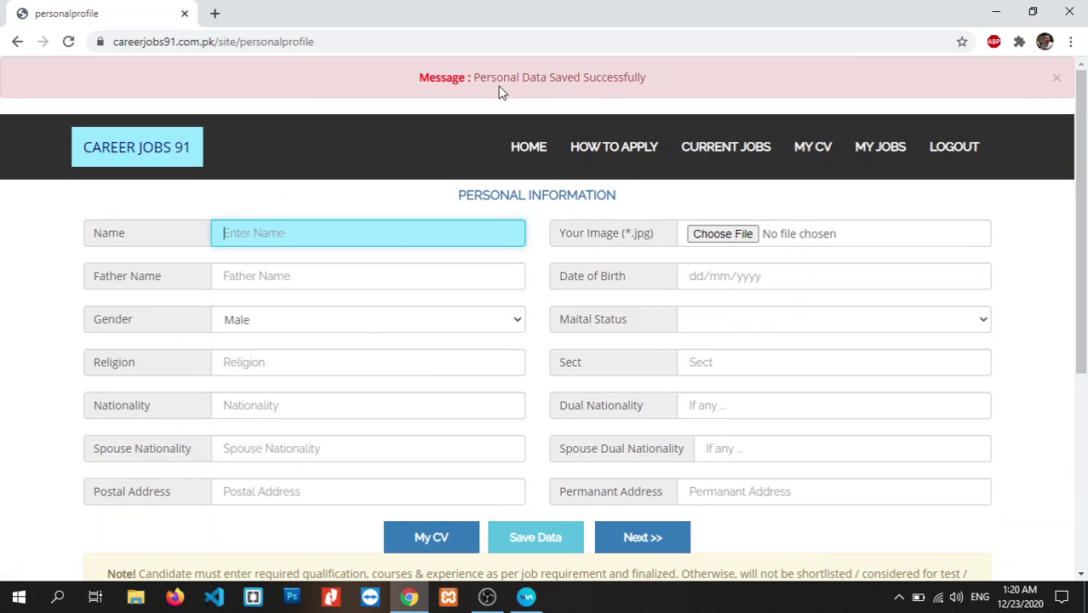
{"action": "scroll", "coordinate": [903, 247], "scroll_direction": "down", "scroll_amount": 3}
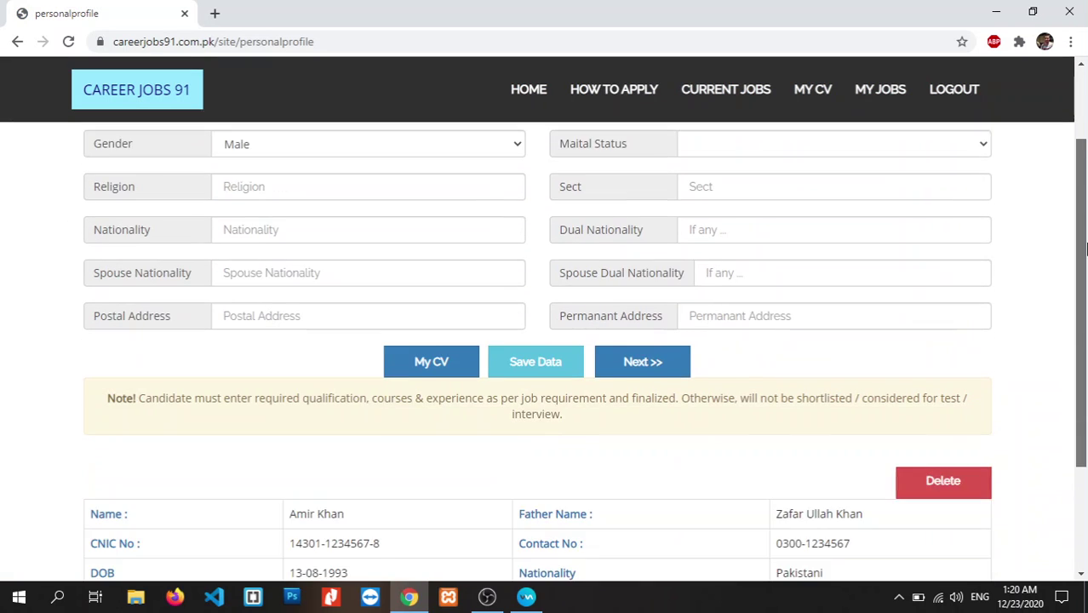
{"action": "scroll", "coordinate": [724, 341], "scroll_direction": "down", "scroll_amount": 1}
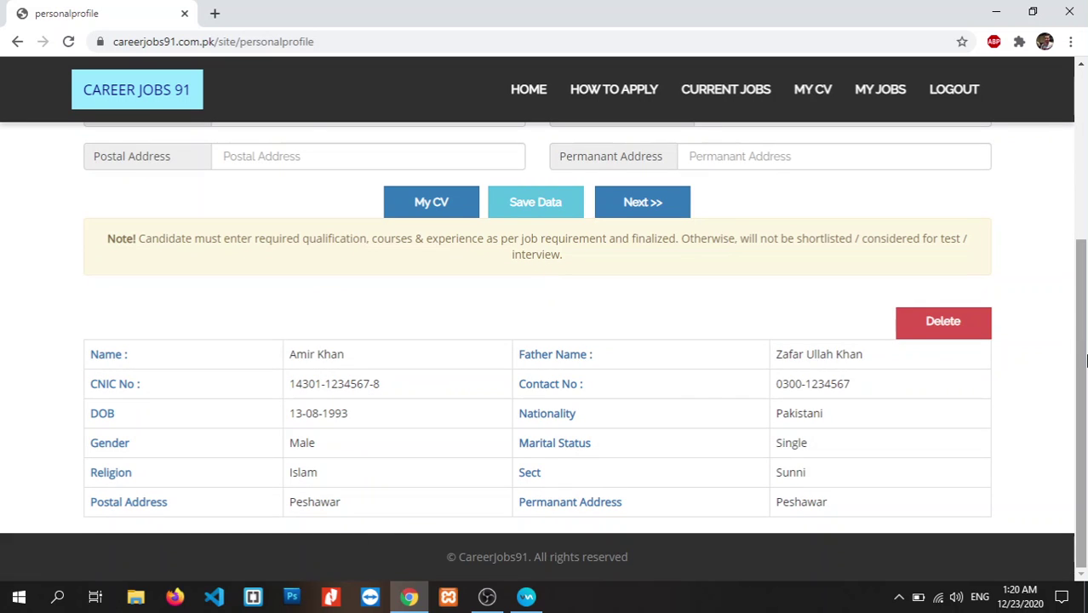
{"action": "left_click_drag", "start_coordinate": [1084, 384], "coordinate": [1085, 383]}
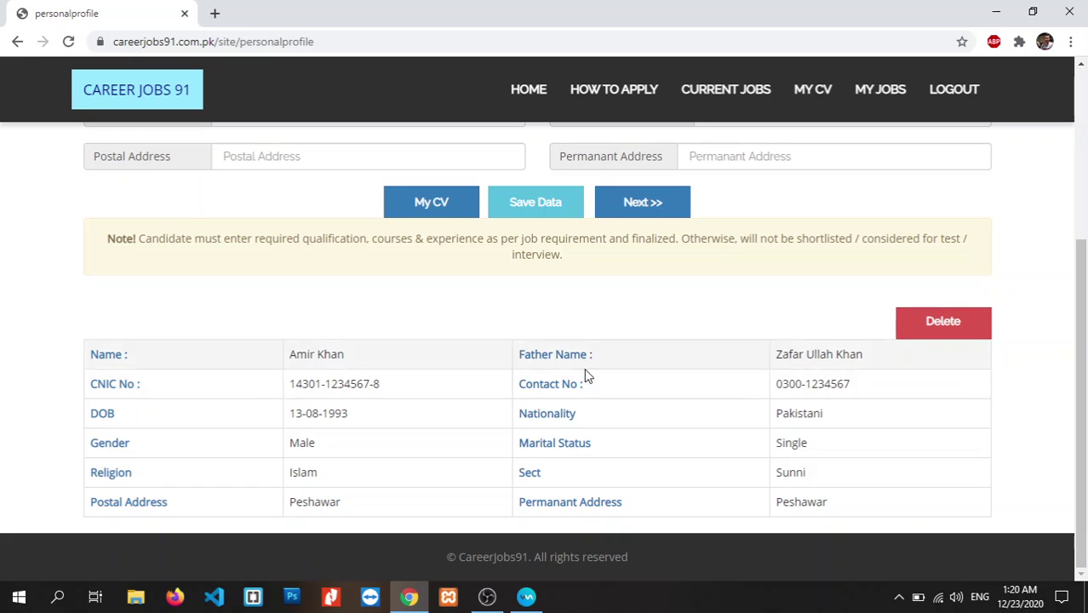
{"action": "scroll", "coordinate": [1085, 409], "scroll_direction": "up", "scroll_amount": 1}
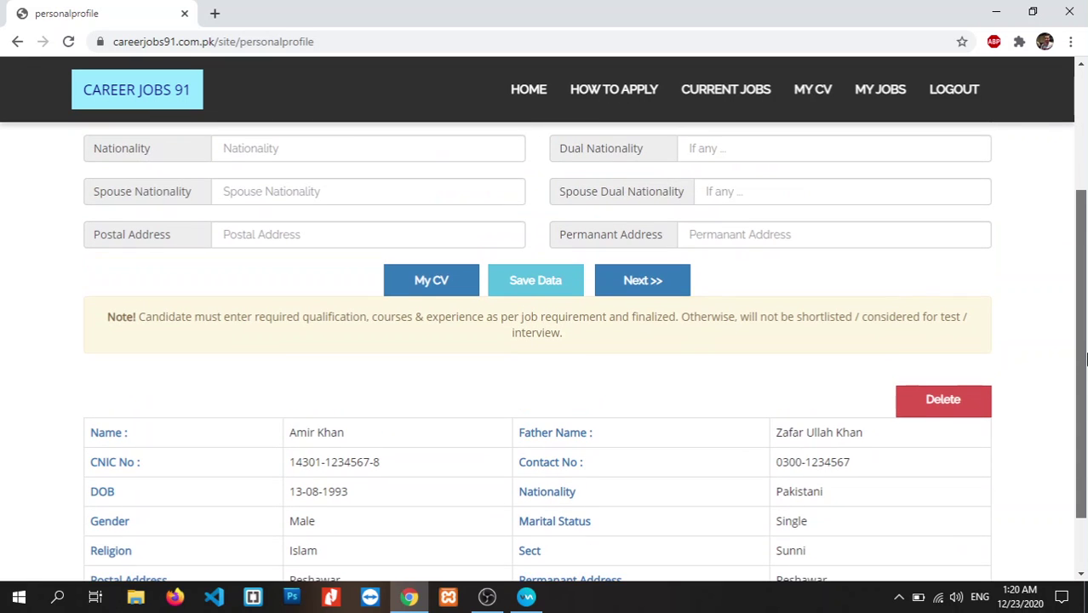
{"action": "scroll", "coordinate": [785, 366], "scroll_direction": "down", "scroll_amount": 1}
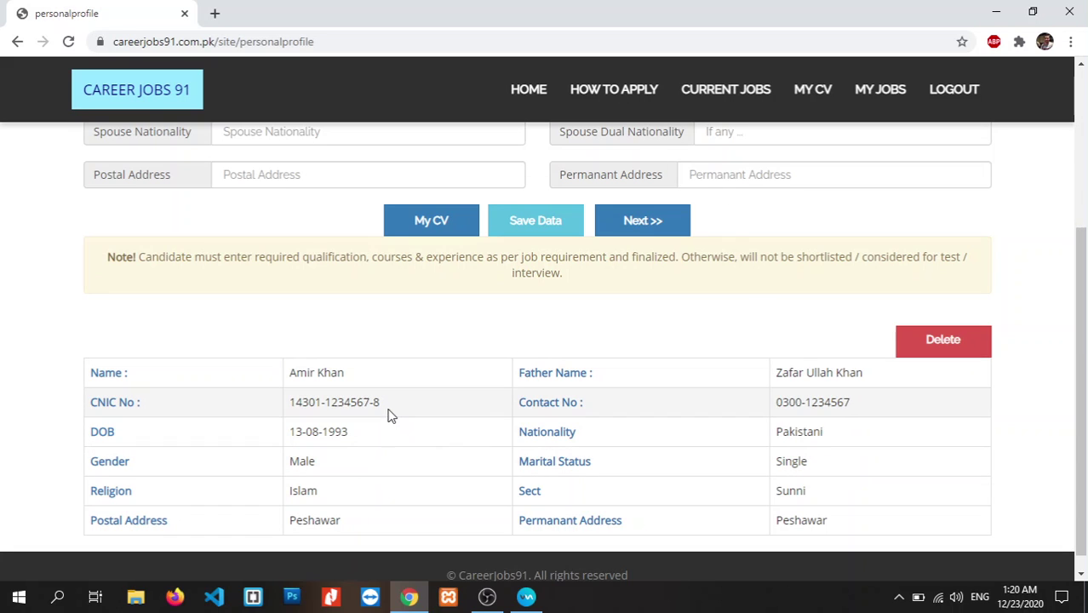
- Continue to the empty Academic Information form with Next >>
{"action": "scroll", "coordinate": [892, 511], "scroll_direction": "up", "scroll_amount": 2}
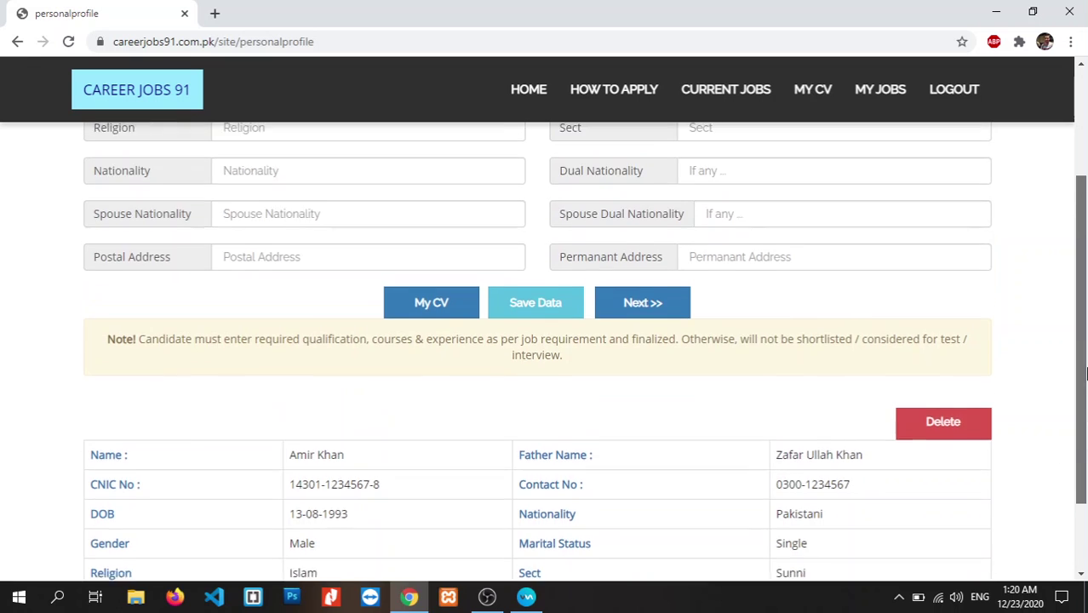
{"action": "left_click", "coordinate": [631, 361]}
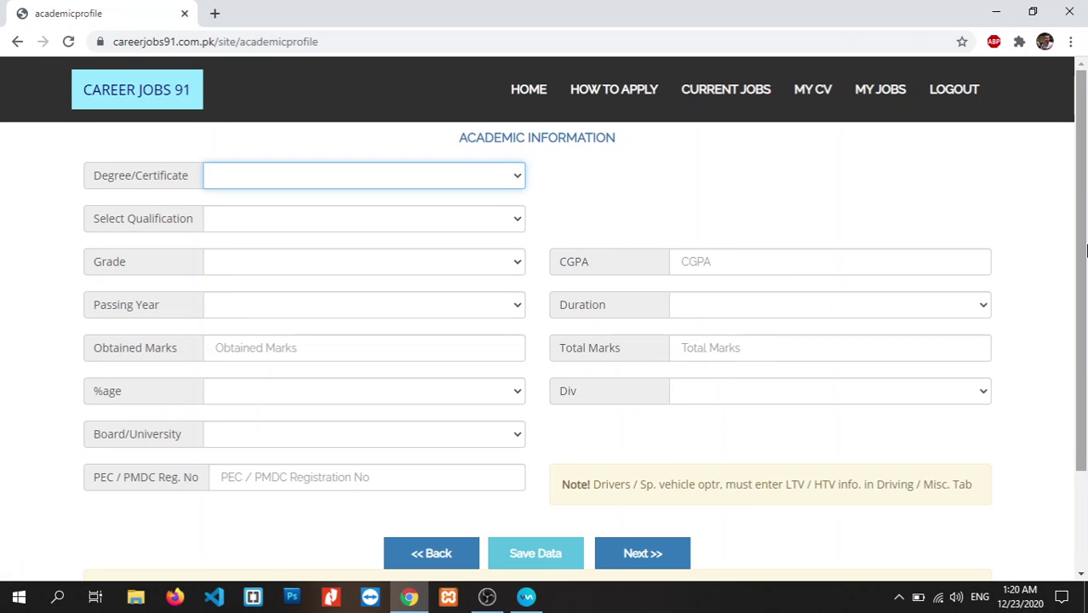
{"action": "left_click_drag", "start_coordinate": [1081, 272], "coordinate": [1081, 319]}
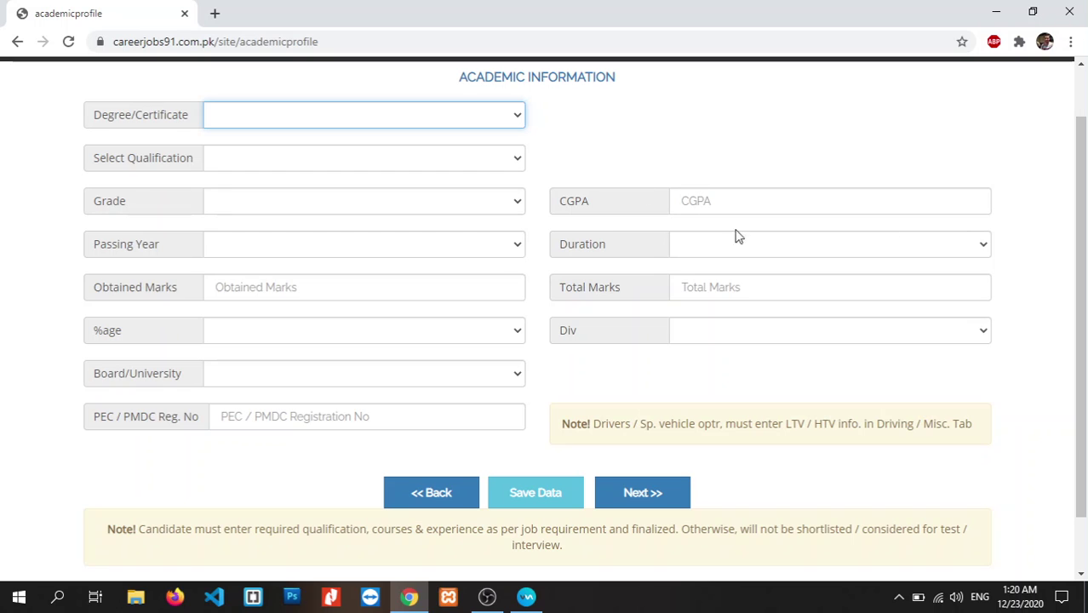
- Set the degree to Graduation with qualification BCS / BIT / BSC
{"action": "left_click_drag", "start_coordinate": [1081, 272], "coordinate": [1081, 227]}
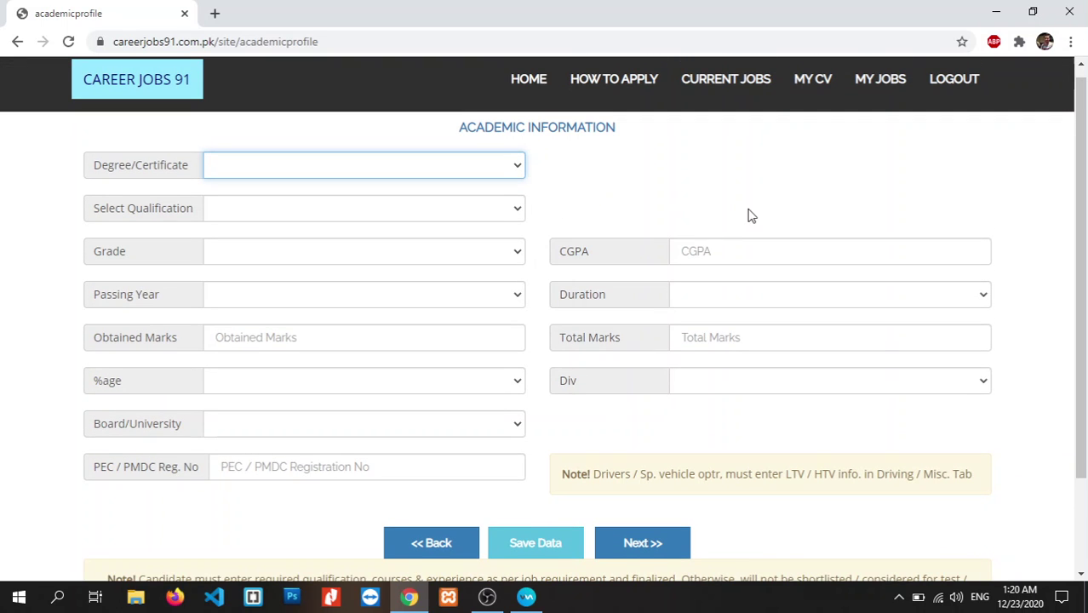
{"action": "left_click_drag", "start_coordinate": [1083, 236], "coordinate": [1005, 239]}
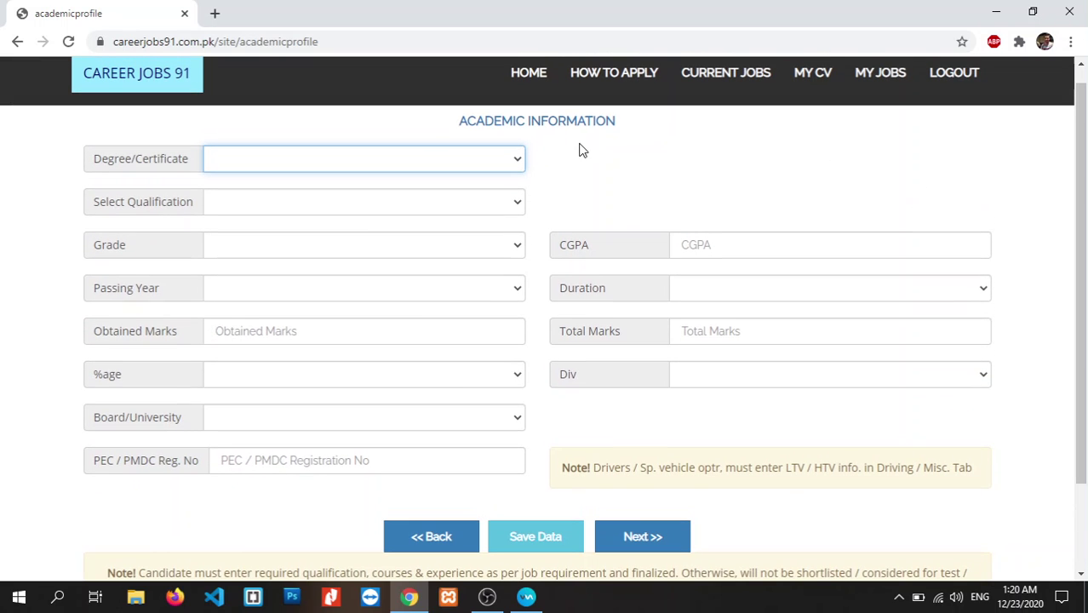
{"action": "left_click", "coordinate": [519, 160]}
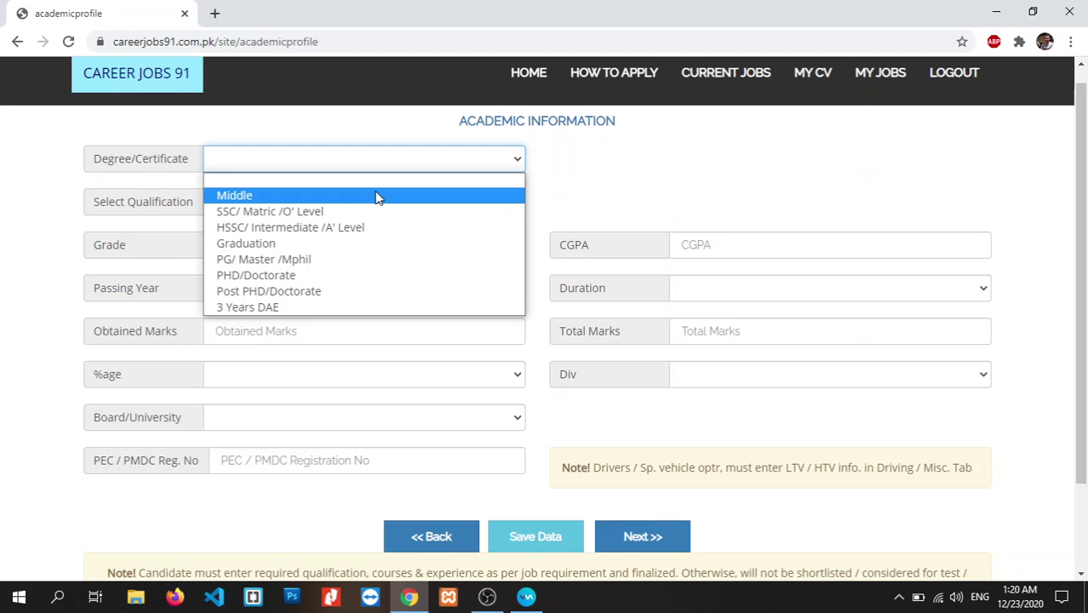
{"action": "left_click", "coordinate": [330, 244]}
{"action": "left_click", "coordinate": [323, 204]}
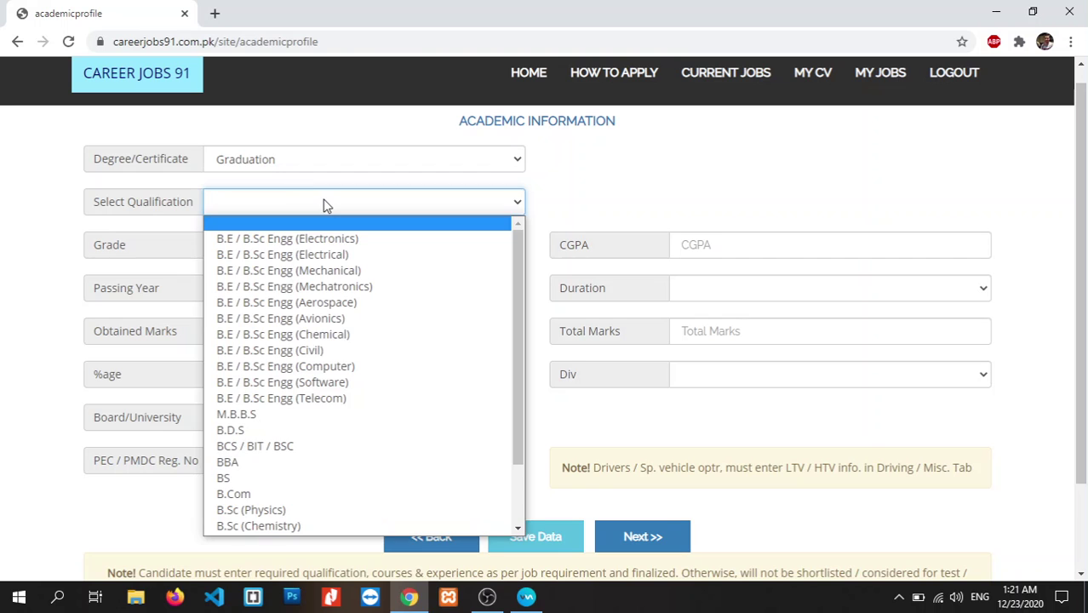
{"action": "left_click_drag", "start_coordinate": [517, 339], "coordinate": [517, 368]}
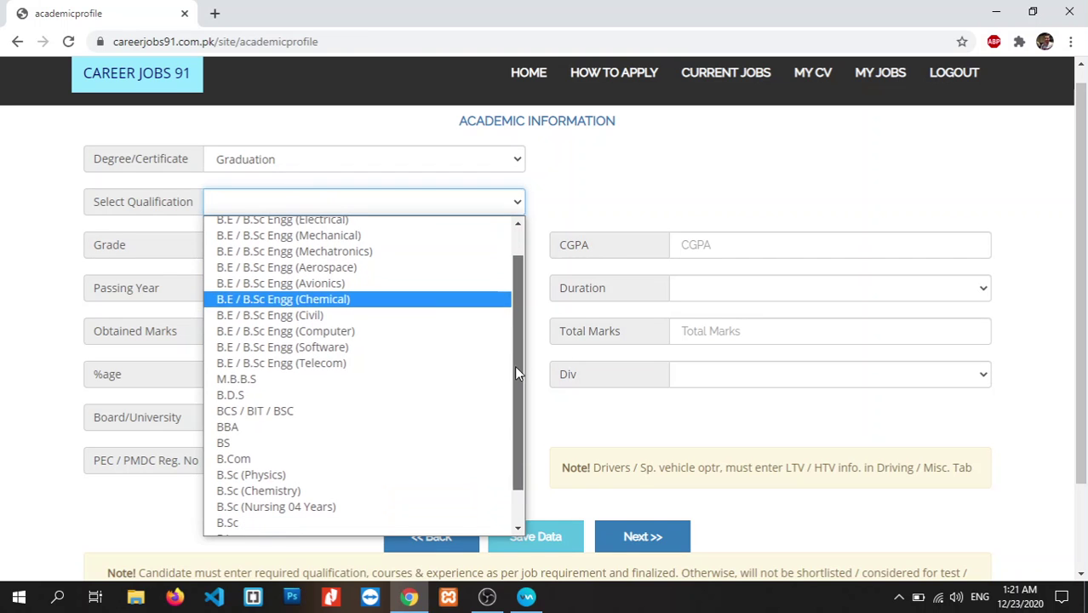
{"action": "left_click", "coordinate": [285, 414]}
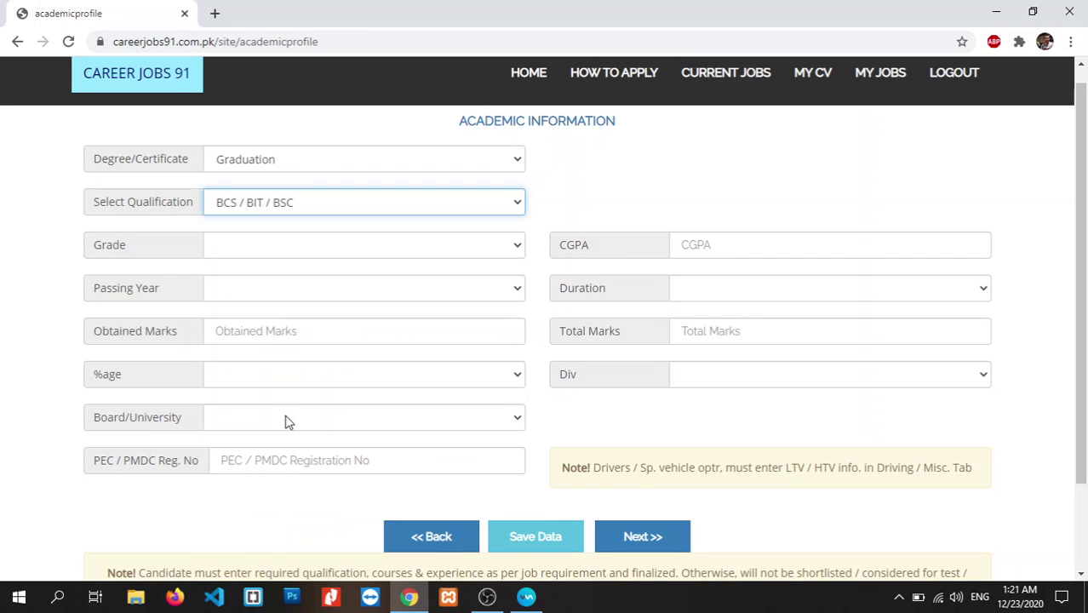
{"action": "left_click", "coordinate": [500, 157]}
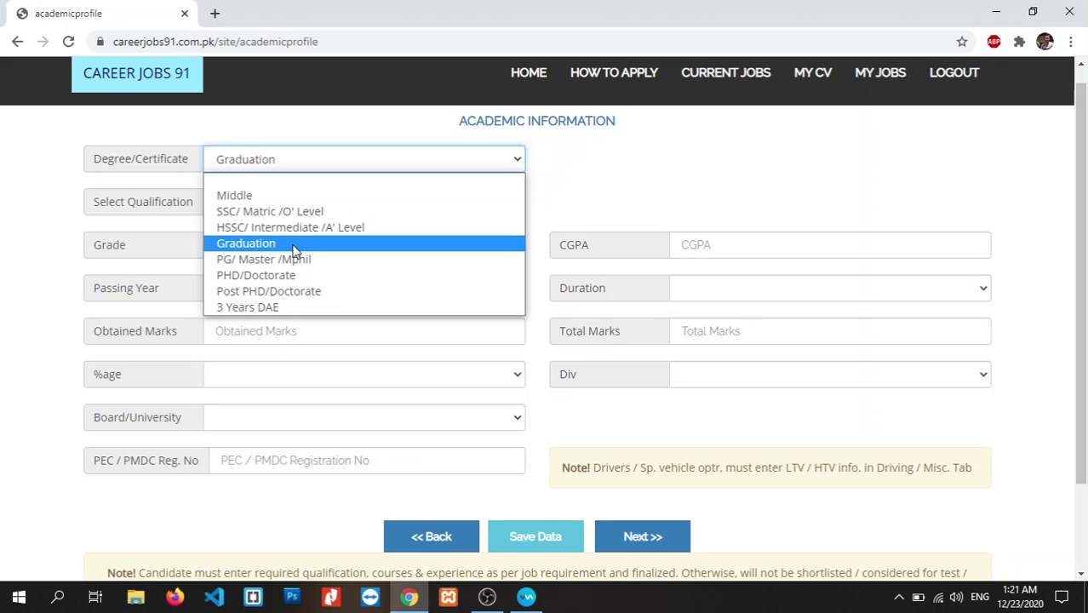
{"action": "left_click", "coordinate": [294, 248]}
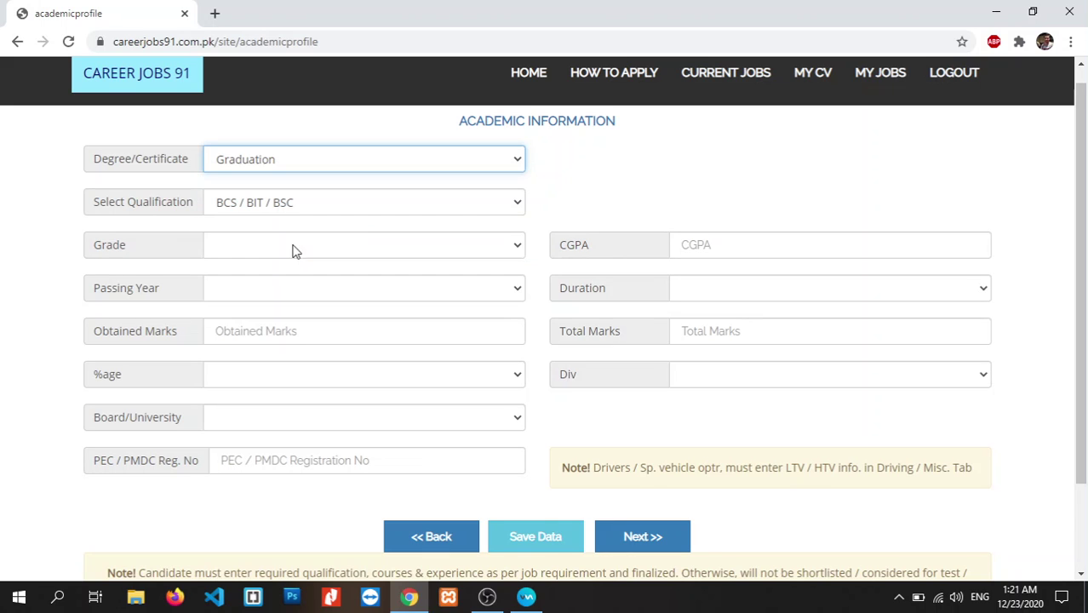
{"action": "left_click", "coordinate": [392, 247]}
- Set grade A1, passing year 2009 and a 4 year duration, leaving division empty
{"action": "left_click", "coordinate": [358, 282]}
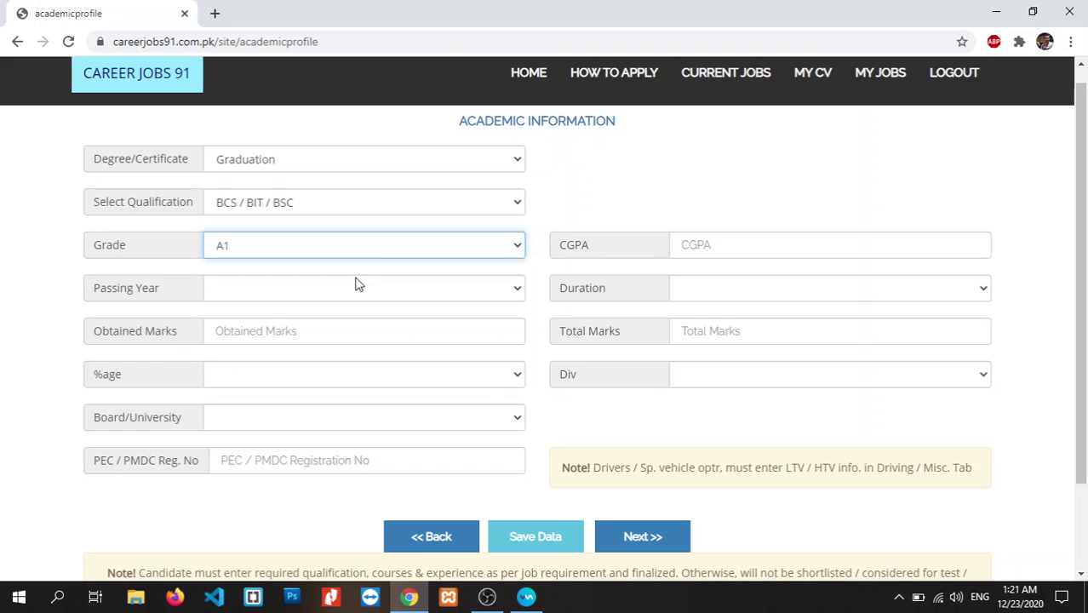
{"action": "left_click", "coordinate": [418, 284]}
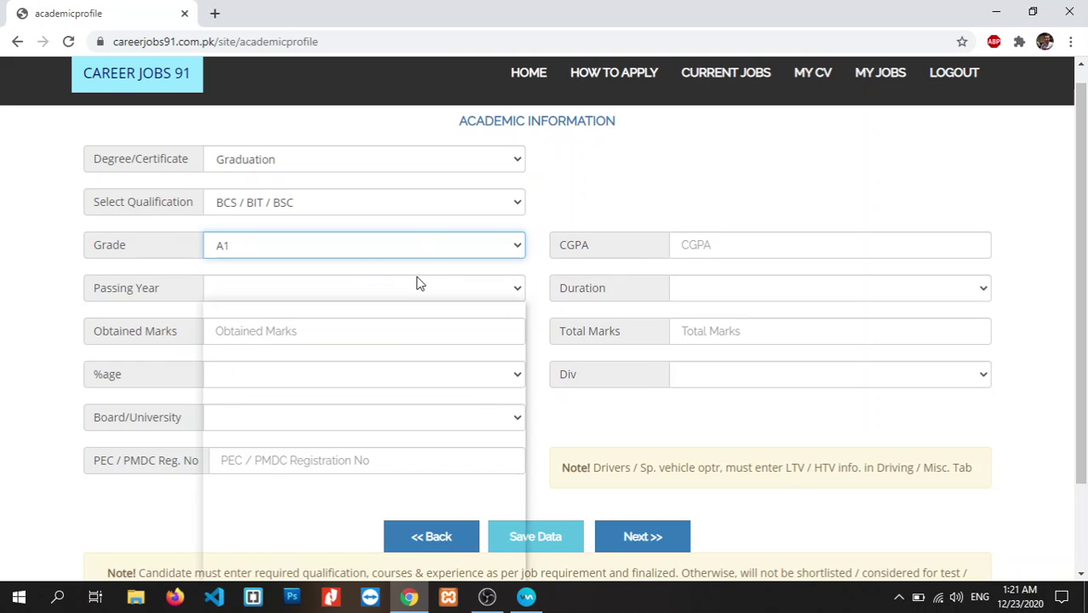
{"action": "type", "text": "2009"}
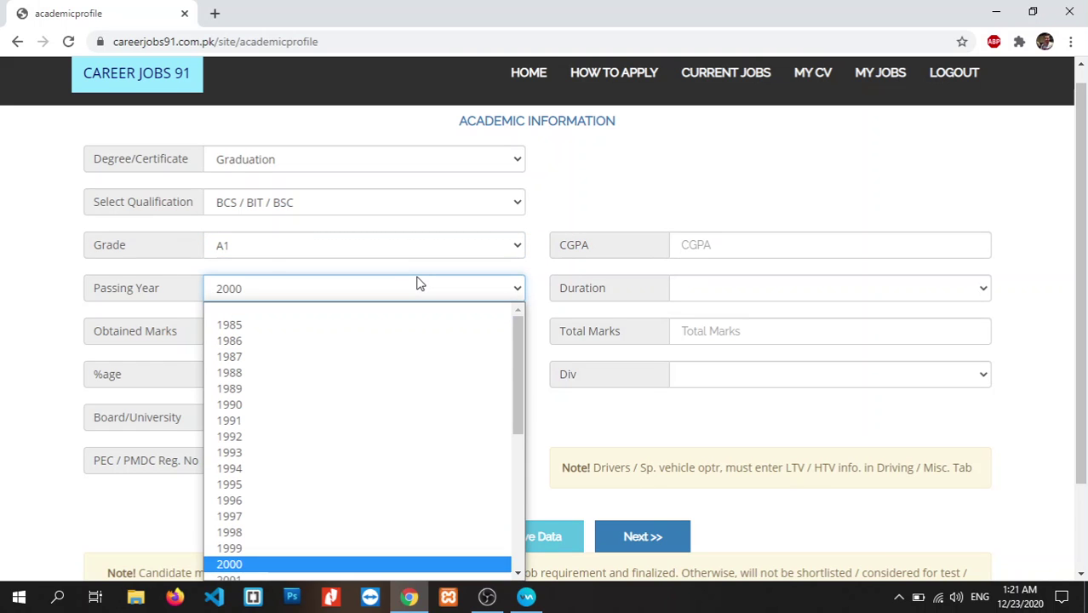
{"action": "left_click", "coordinate": [702, 294]}
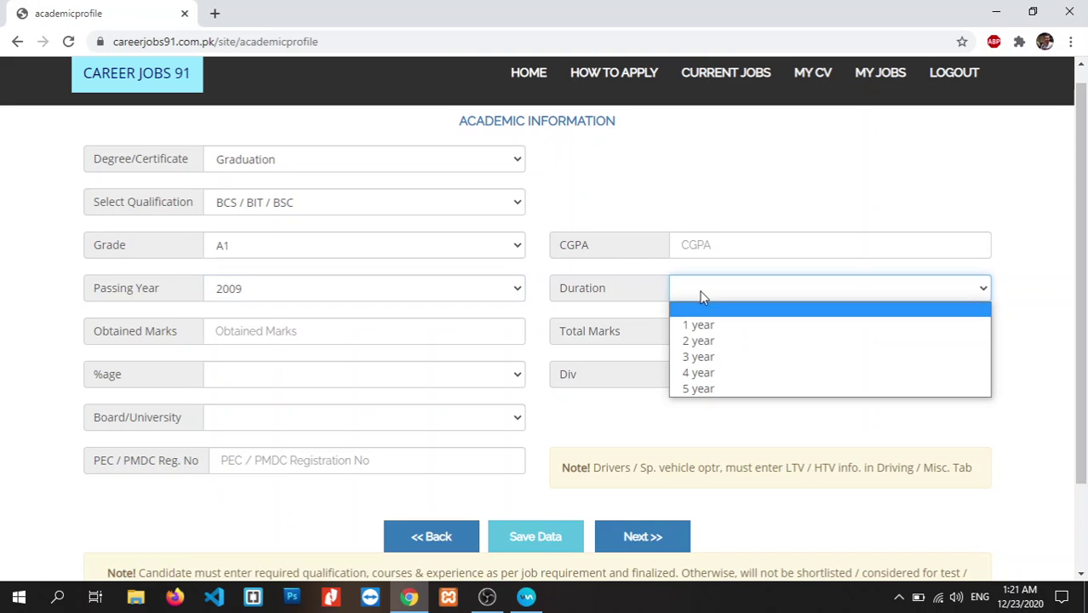
{"action": "left_click", "coordinate": [706, 339]}
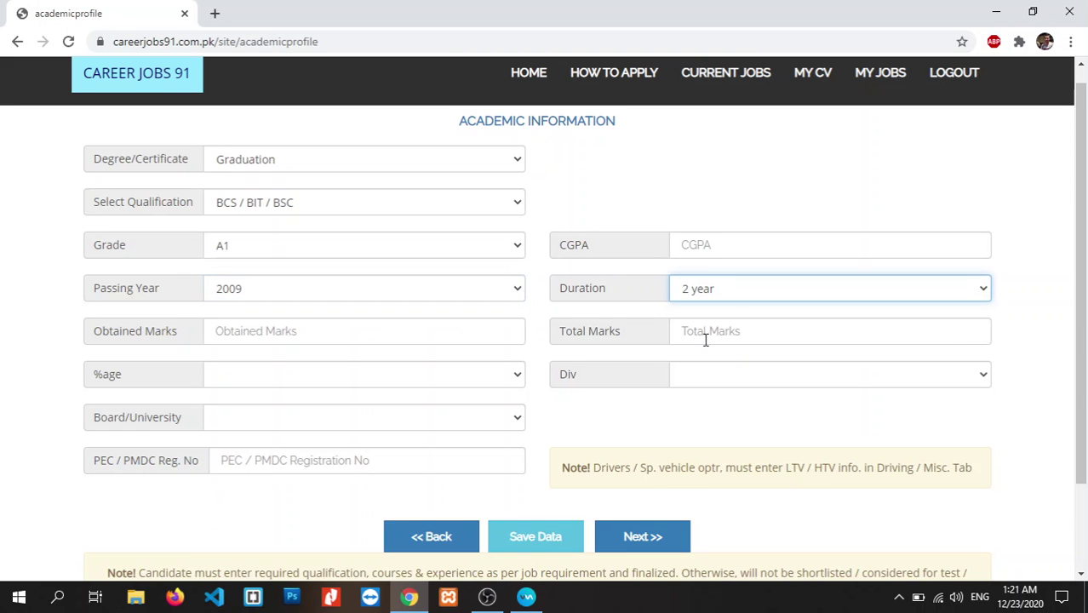
{"action": "left_click", "coordinate": [741, 297]}
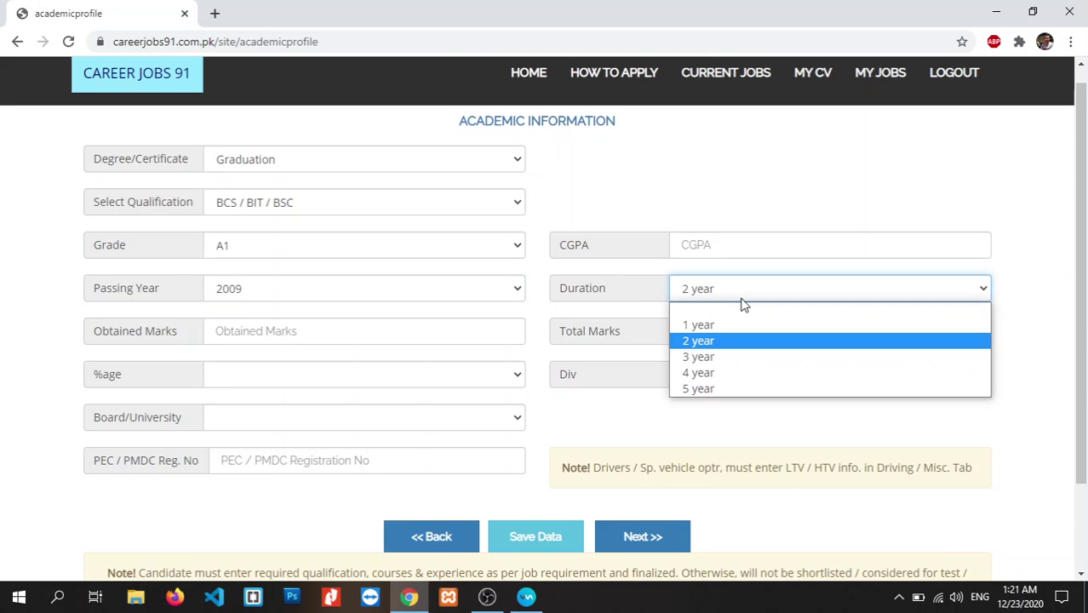
{"action": "left_click", "coordinate": [700, 372]}
{"action": "key", "text": "Escape"}
{"action": "left_click", "coordinate": [683, 312]}
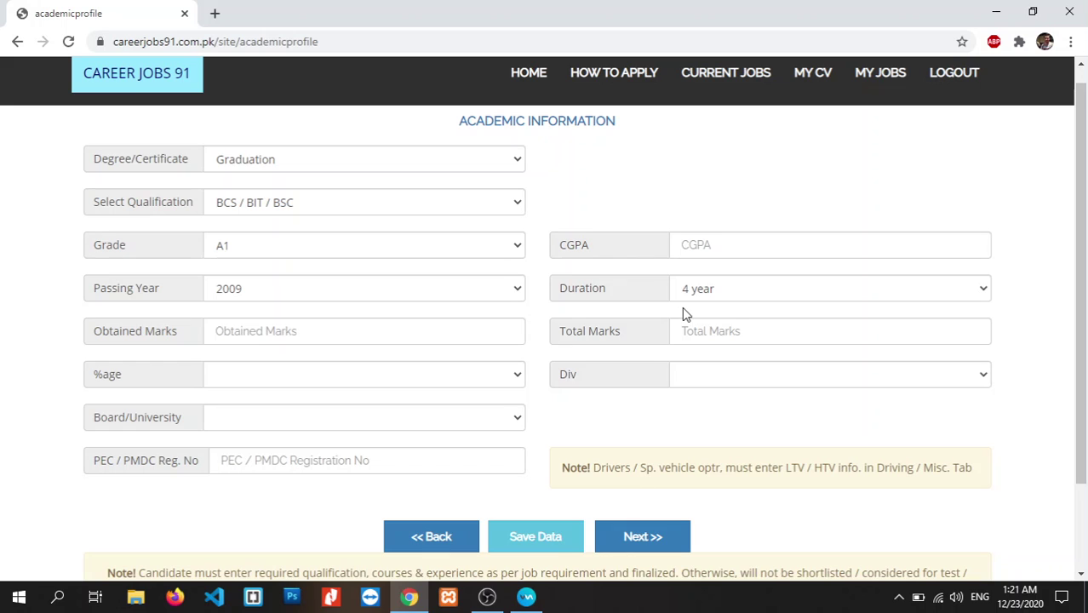
- Enter CGPA 3.60 and choose 85 as the percentage, leaving division unset
{"action": "left_click", "coordinate": [394, 328]}
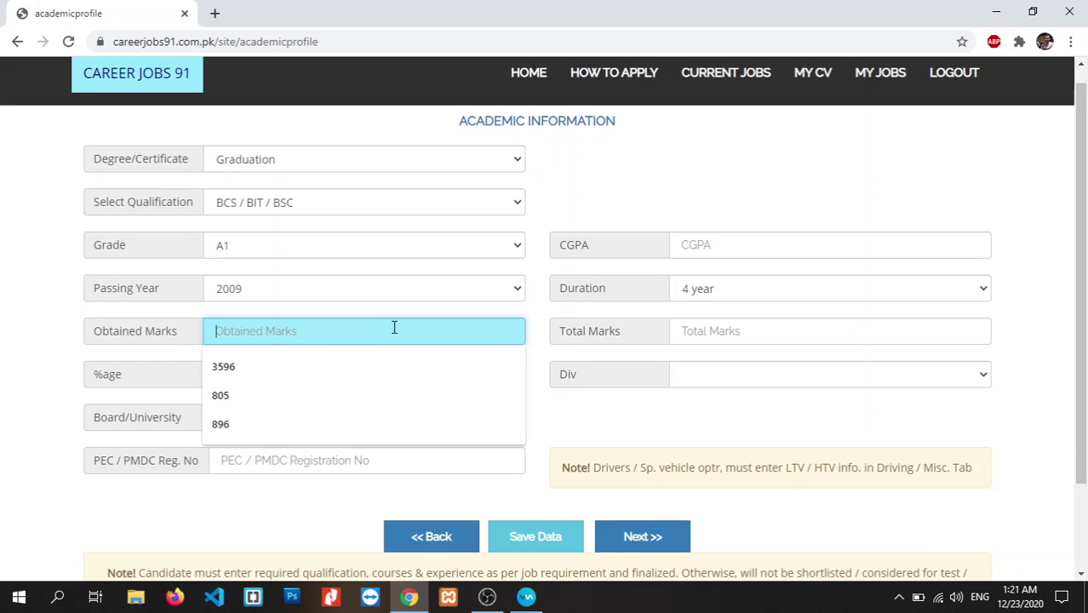
{"action": "left_click", "coordinate": [698, 243]}
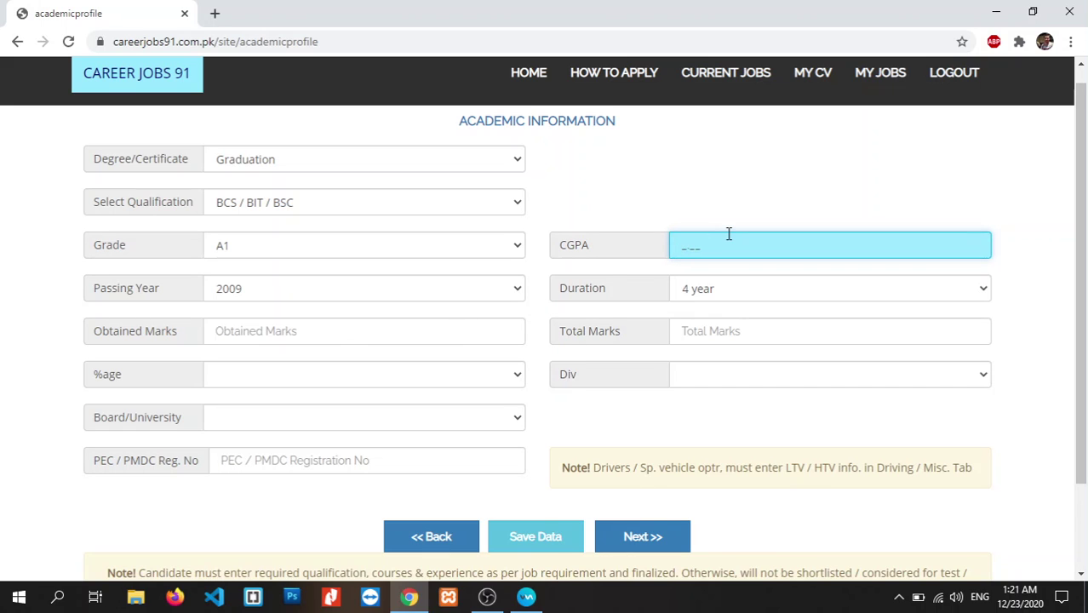
{"action": "type", "text": "3.60"}
{"action": "left_click", "coordinate": [513, 374]}
{"action": "left_click", "coordinate": [508, 376]}
{"action": "left_click", "coordinate": [508, 376]}
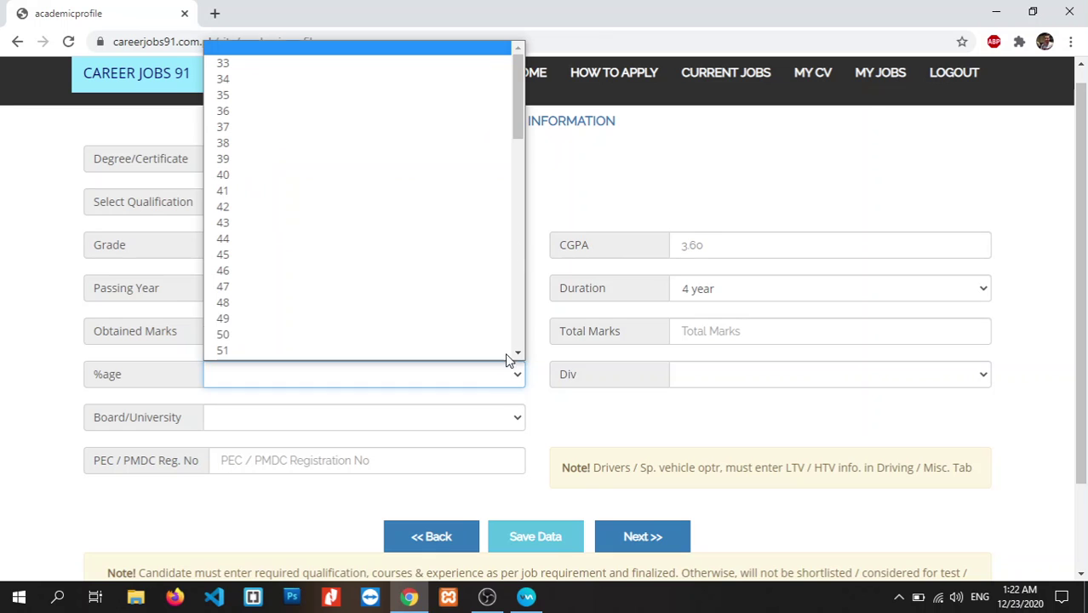
{"action": "left_click_drag", "start_coordinate": [516, 123], "coordinate": [522, 272]}
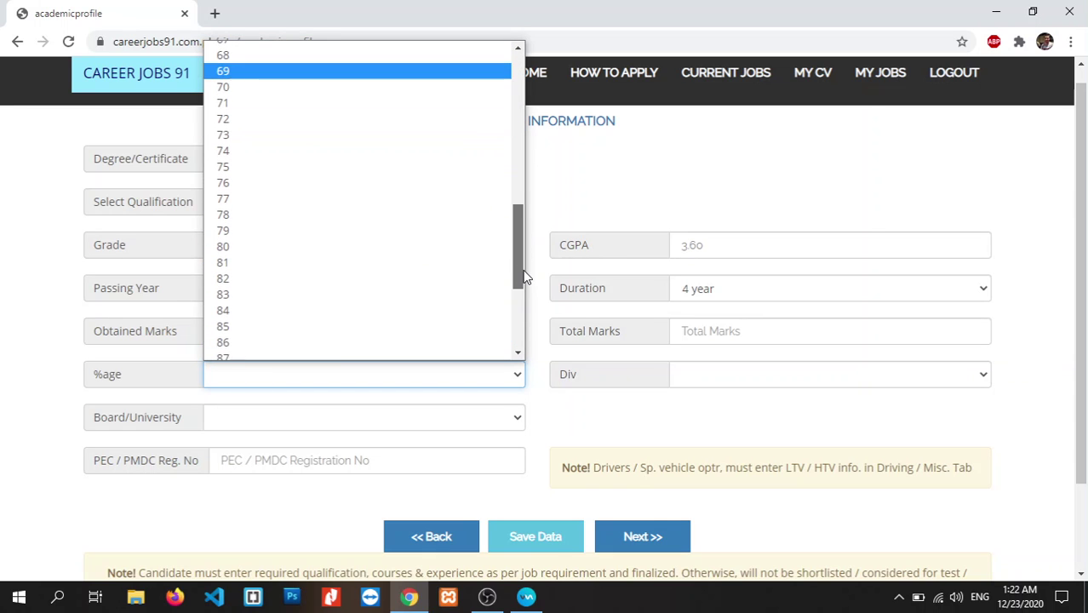
{"action": "left_click", "coordinate": [323, 320]}
{"action": "left_click", "coordinate": [733, 375]}
{"action": "left_click", "coordinate": [734, 376]}
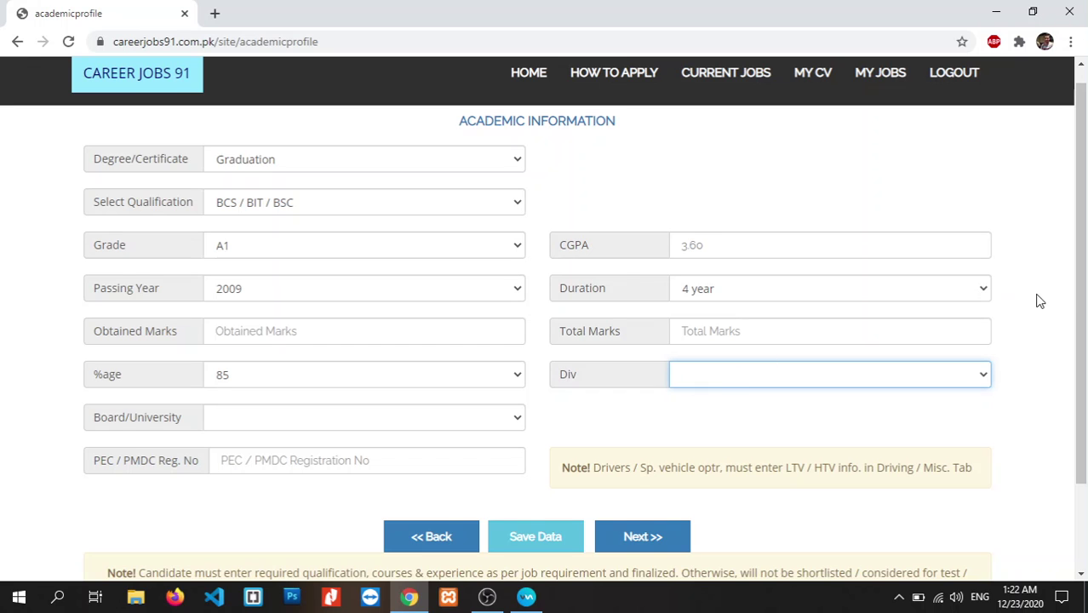
- Set Board/University to University of Peshawar after briefly choosing OTHERS
{"action": "scroll", "coordinate": [1038, 300], "scroll_direction": "down", "scroll_amount": 1}
{"action": "left_click", "coordinate": [518, 375]}
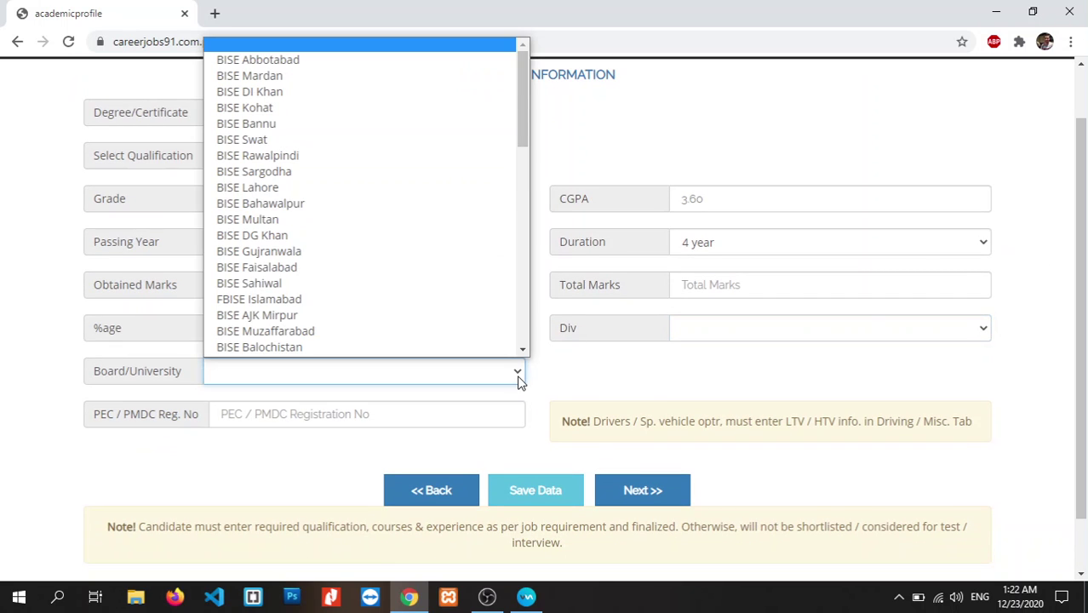
{"action": "left_click_drag", "start_coordinate": [520, 93], "coordinate": [515, 186]}
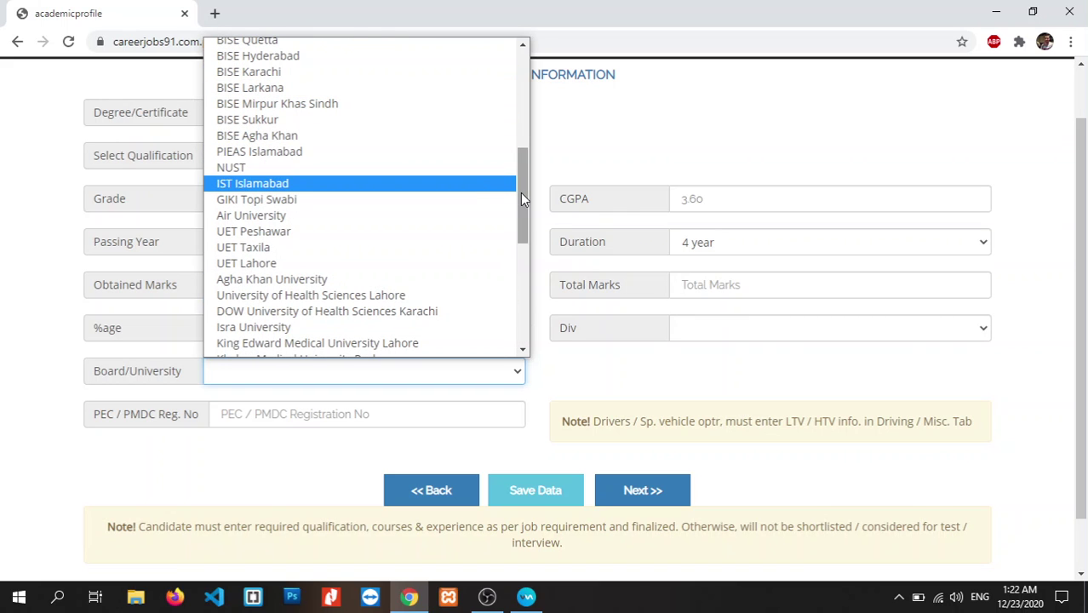
{"action": "left_click_drag", "start_coordinate": [522, 198], "coordinate": [522, 289]}
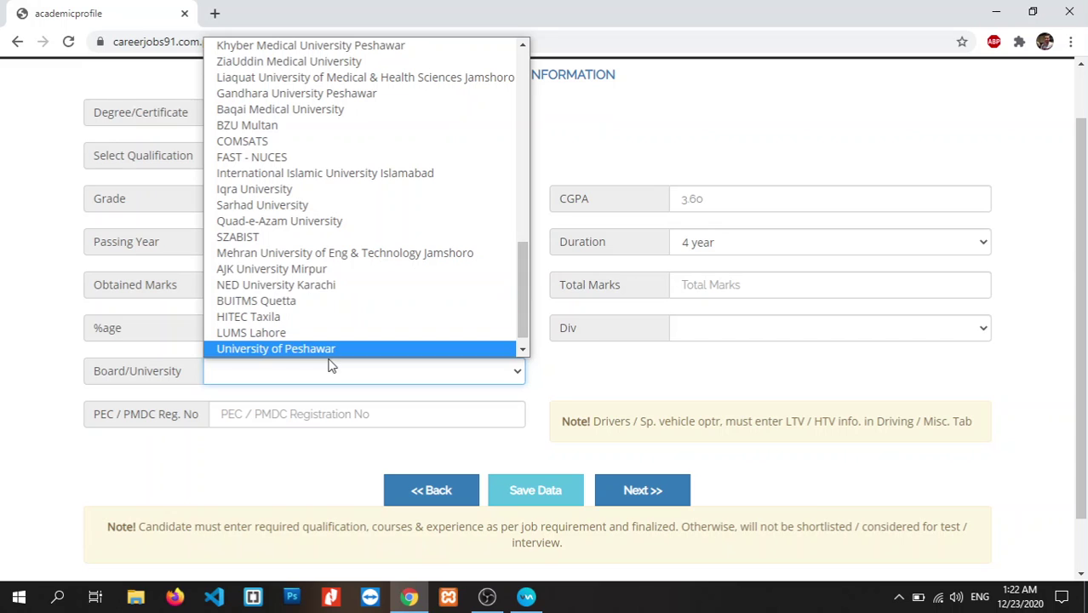
{"action": "scroll", "coordinate": [518, 308], "scroll_direction": "down", "scroll_amount": 1}
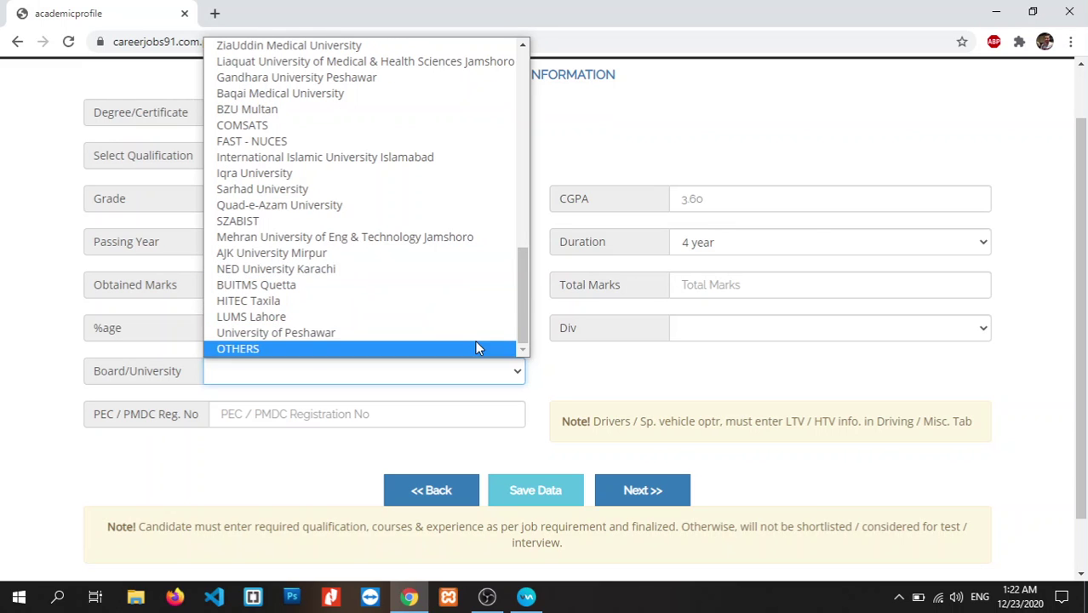
{"action": "left_click", "coordinate": [477, 348]}
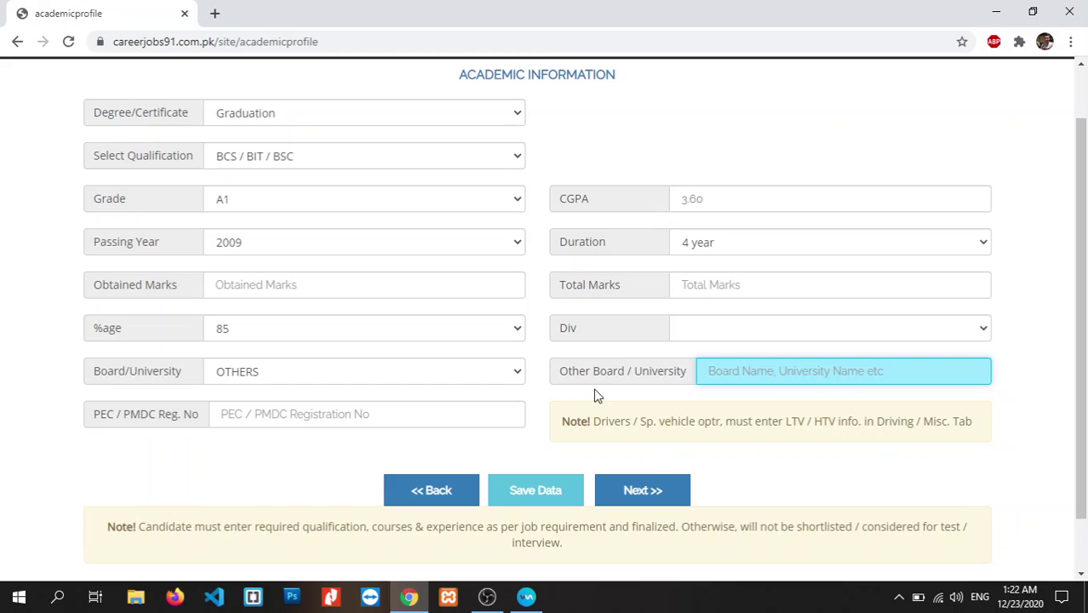
{"action": "left_click", "coordinate": [518, 375]}
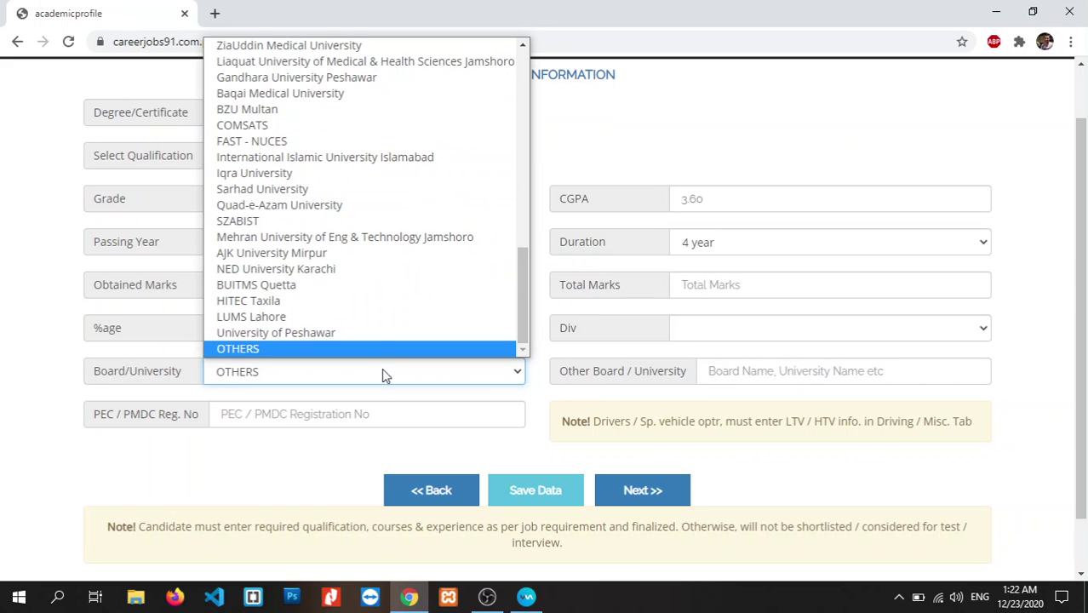
{"action": "left_click", "coordinate": [381, 335]}
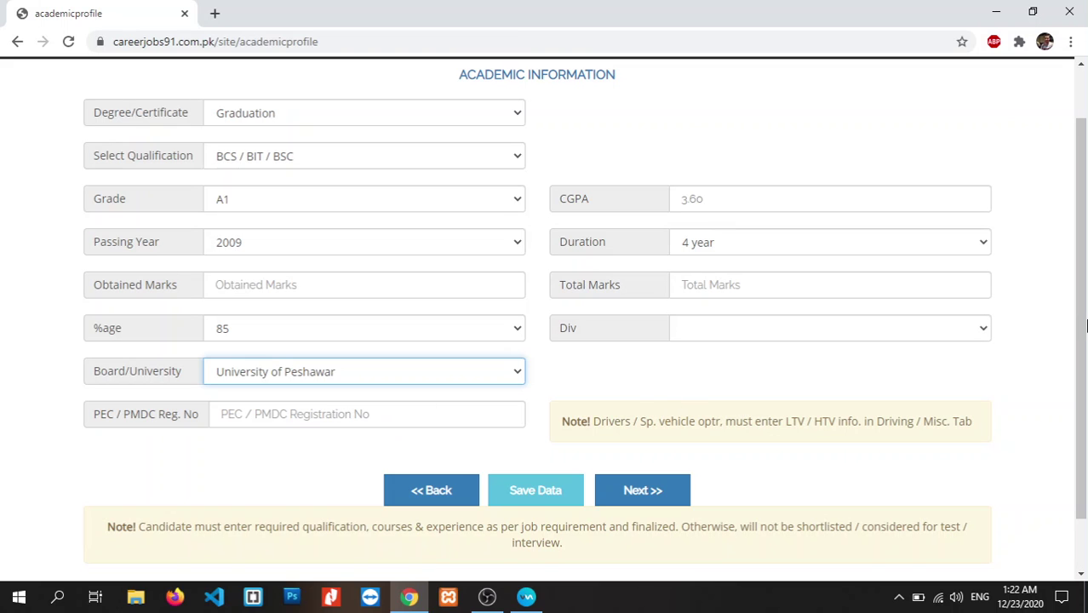
{"action": "scroll", "coordinate": [1081, 332], "scroll_direction": "up", "scroll_amount": 1}
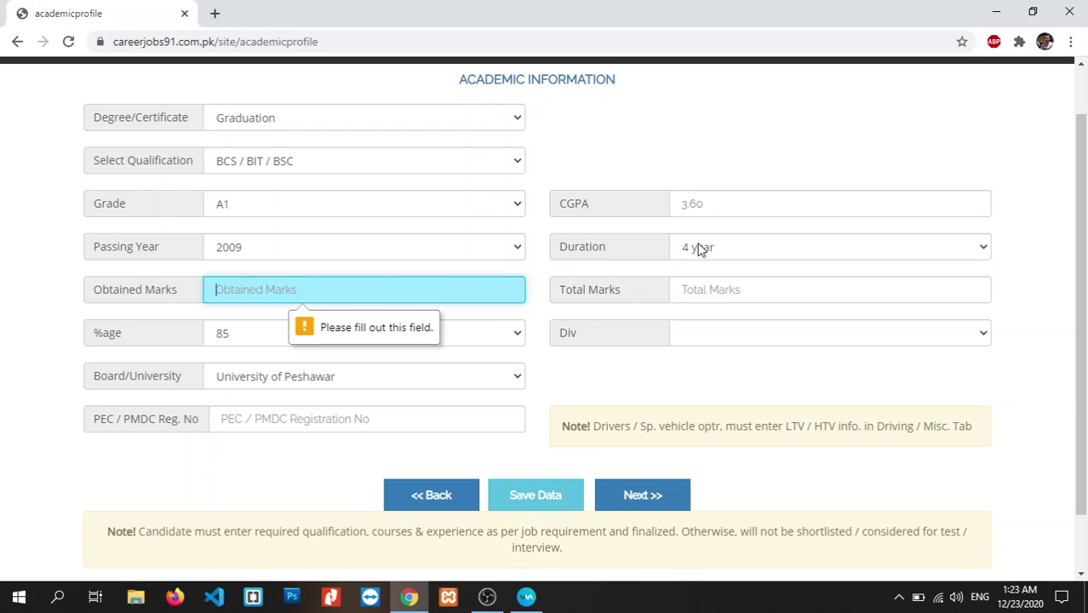
- Fill Obtained and Total Marks with Nil and save the Graduation record
{"action": "left_click", "coordinate": [408, 297]}
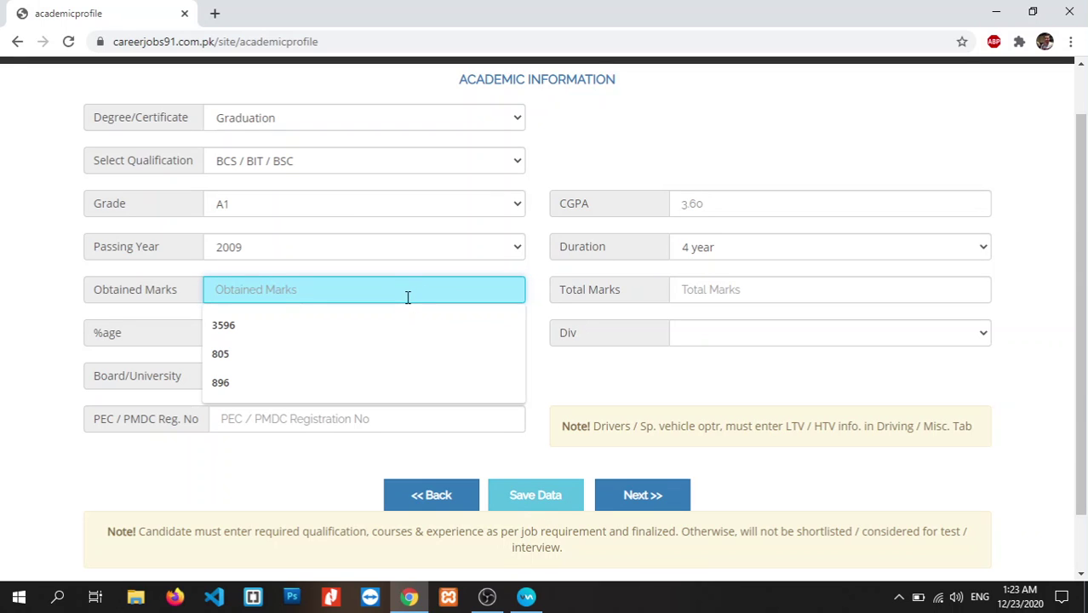
{"action": "left_click", "coordinate": [239, 489]}
{"action": "left_click", "coordinate": [309, 290]}
{"action": "type", "text": "Nil"}
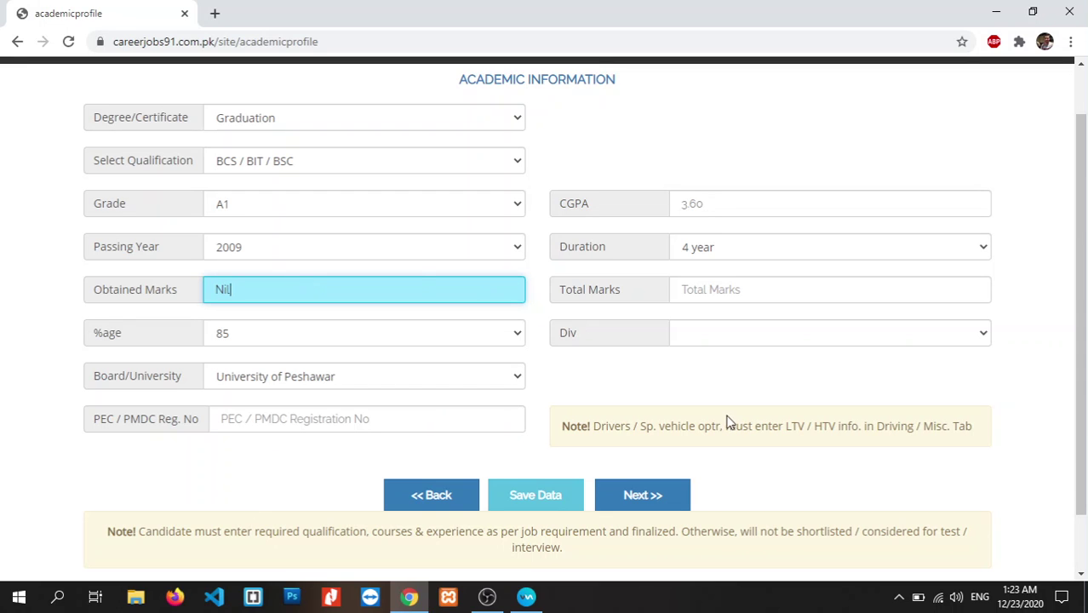
{"action": "left_click", "coordinate": [581, 487]}
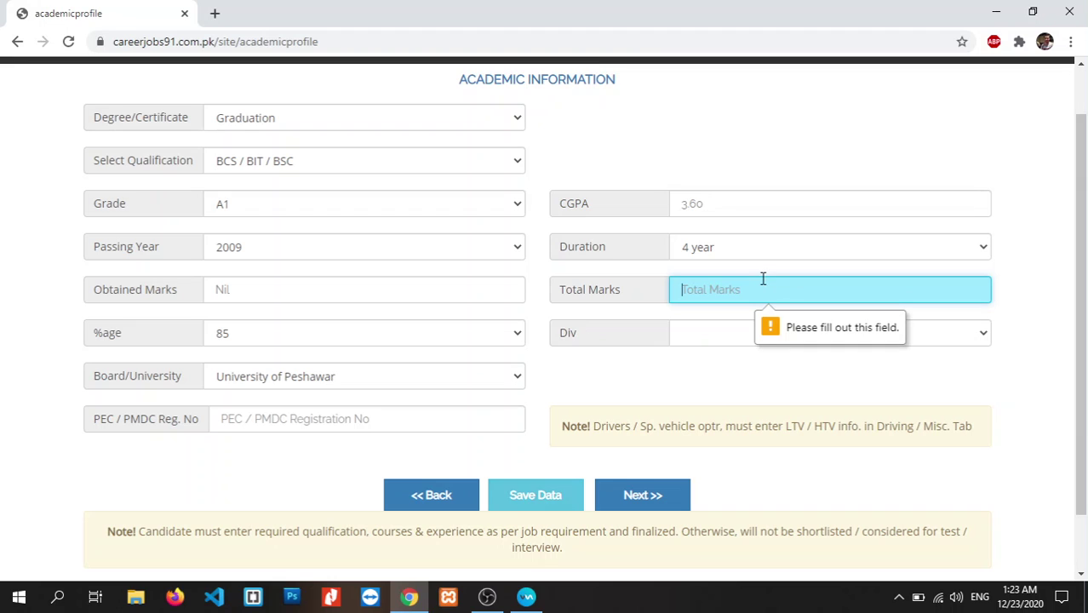
{"action": "type", "text": "Nil"}
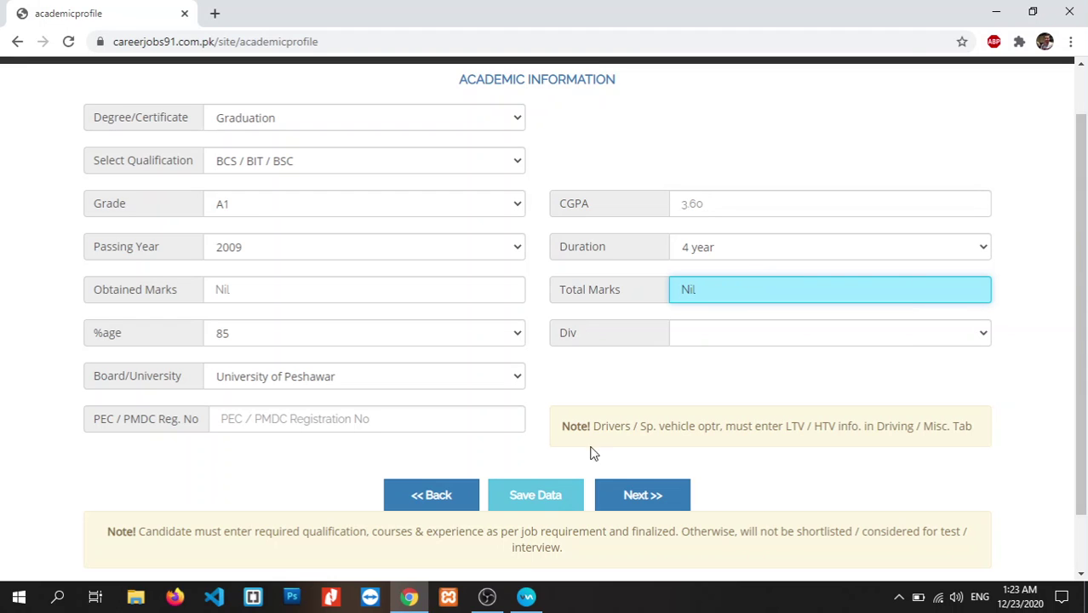
{"action": "left_click", "coordinate": [550, 496]}
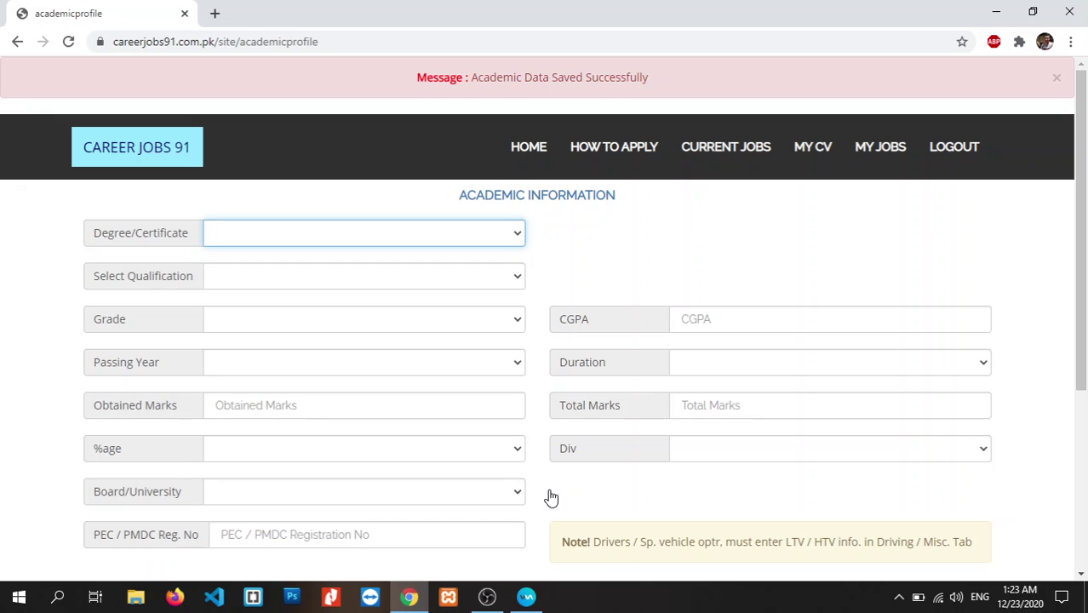
{"action": "left_click_drag", "start_coordinate": [1083, 213], "coordinate": [1087, 358]}
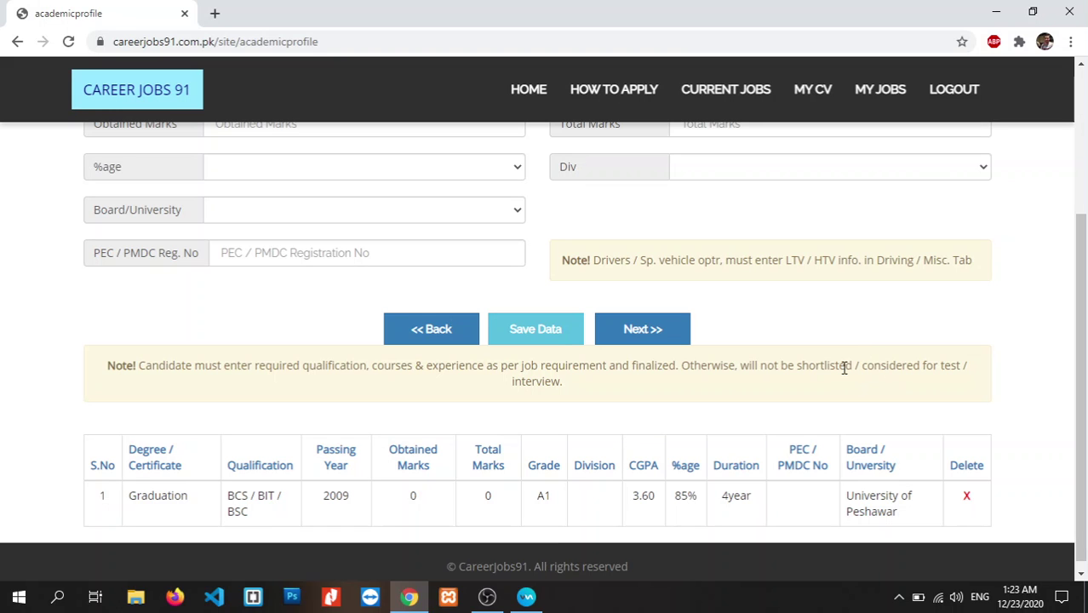
{"action": "left_click_drag", "start_coordinate": [1085, 353], "coordinate": [1085, 366]}
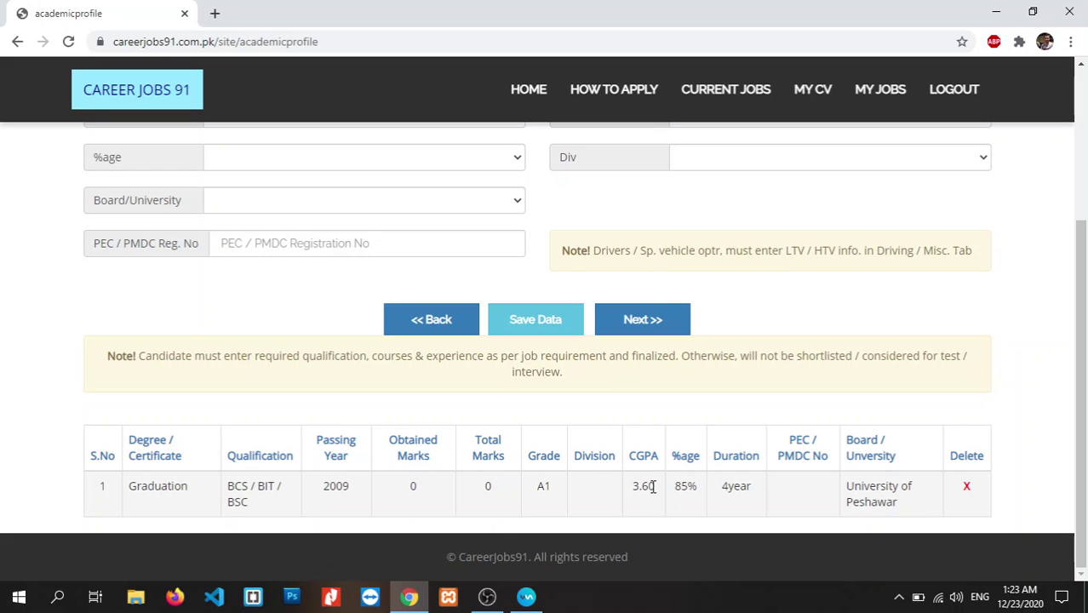
{"action": "left_click_drag", "start_coordinate": [1085, 434], "coordinate": [1085, 288]}
- Choose HSSC/ Intermediate, Pre-Engg, grade A1, passing year 2005 and 2 year duration
{"action": "left_click", "coordinate": [497, 227]}
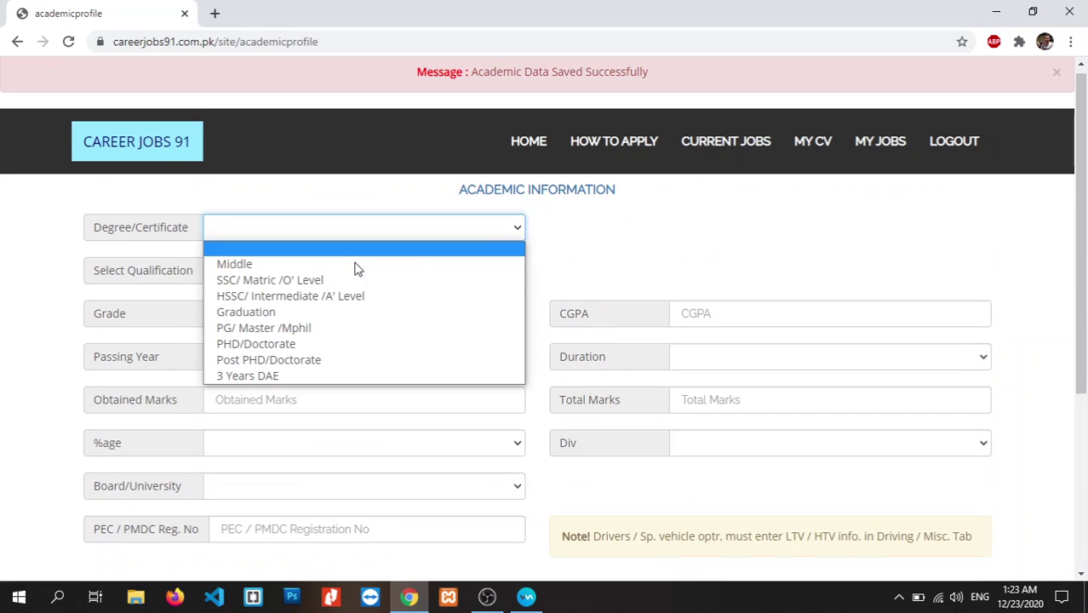
{"action": "left_click", "coordinate": [324, 295]}
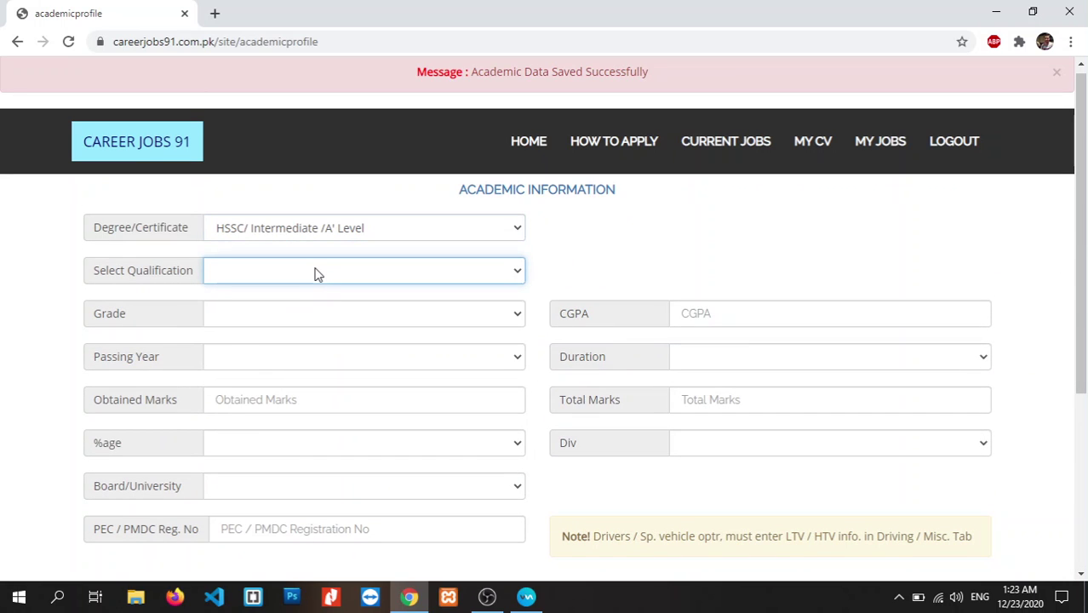
{"action": "left_click", "coordinate": [315, 274]}
{"action": "left_click", "coordinate": [292, 306]}
{"action": "left_click", "coordinate": [290, 311]}
{"action": "left_click", "coordinate": [272, 350]}
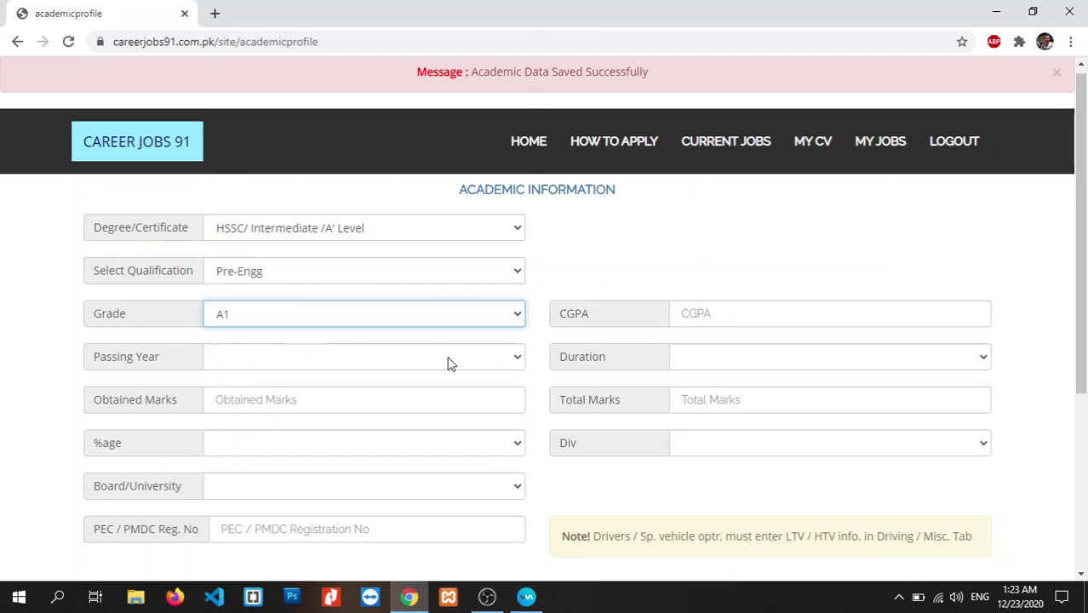
{"action": "left_click", "coordinate": [443, 358]}
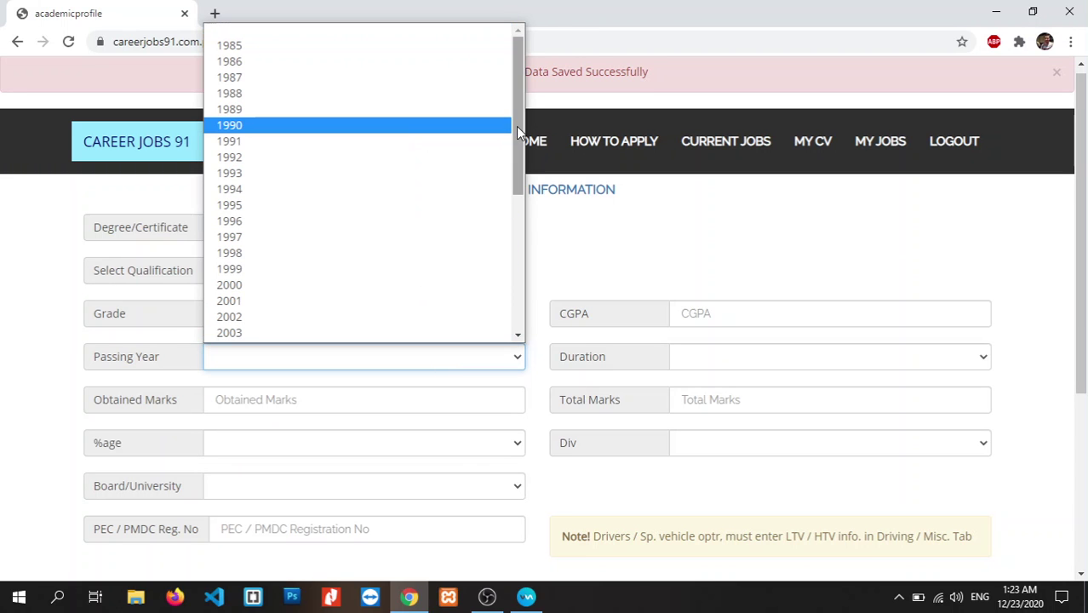
{"action": "left_click_drag", "start_coordinate": [516, 126], "coordinate": [520, 201]}
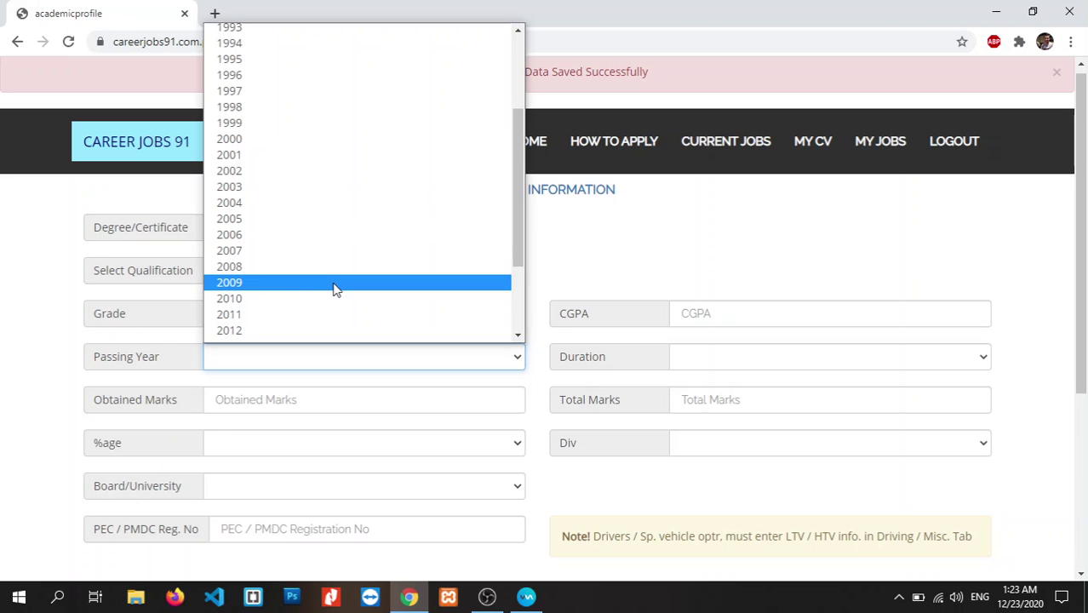
{"action": "left_click", "coordinate": [273, 221]}
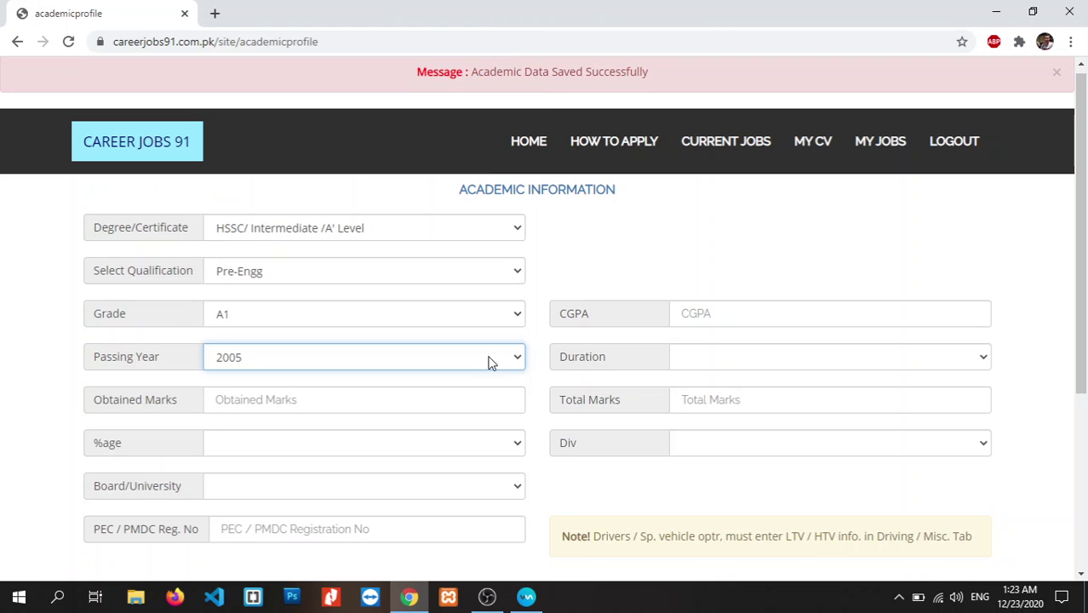
{"action": "left_click", "coordinate": [706, 359]}
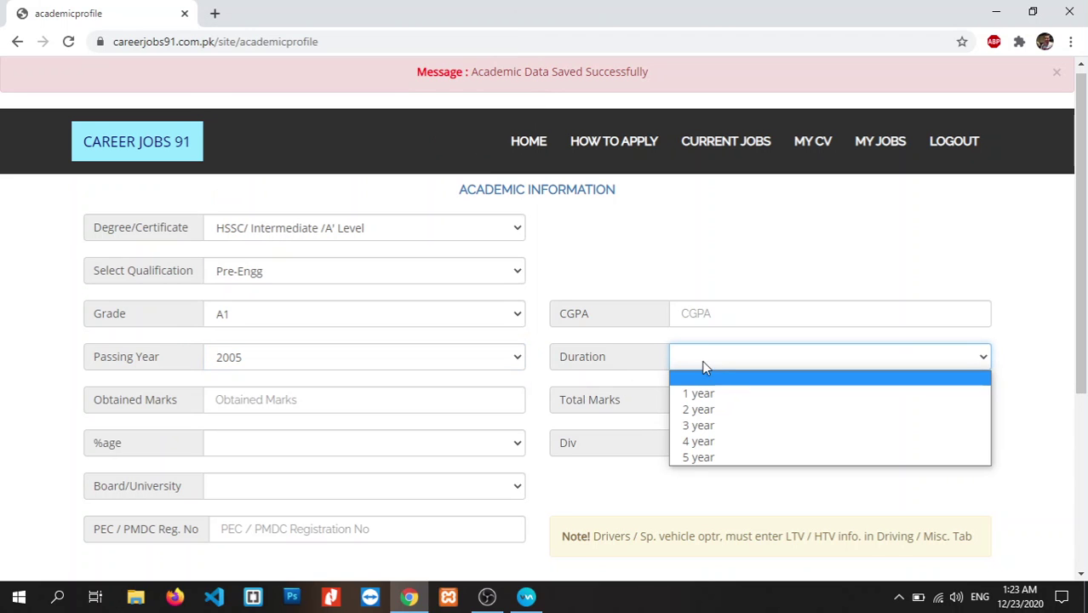
{"action": "left_click", "coordinate": [702, 410]}
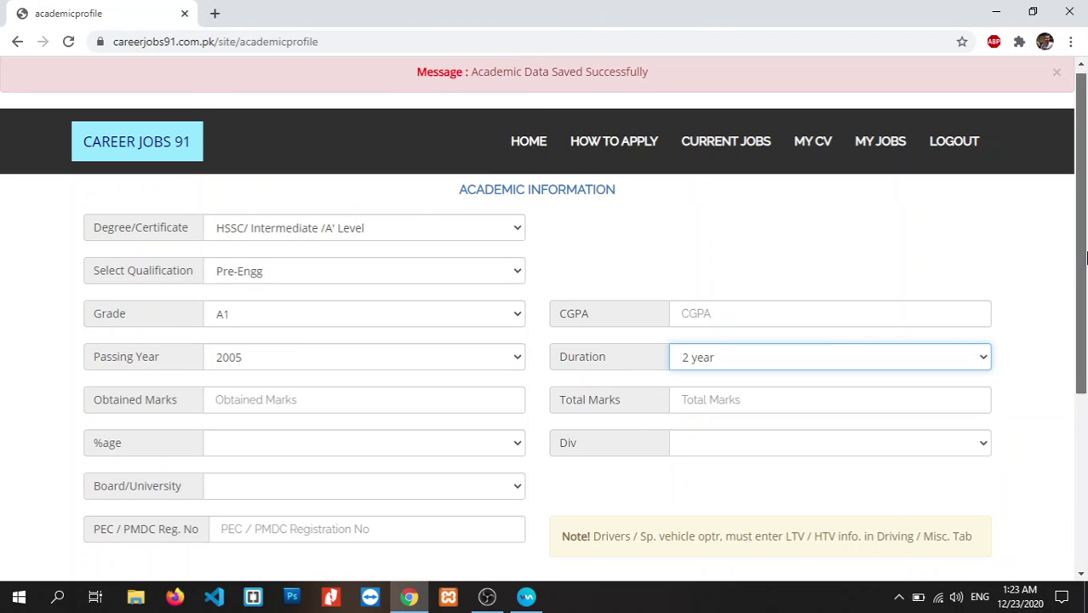
- Enter 900 obtained of 1100 total marks, 88 percent and 1ST division
{"action": "left_click_drag", "start_coordinate": [1086, 258], "coordinate": [1086, 315]}
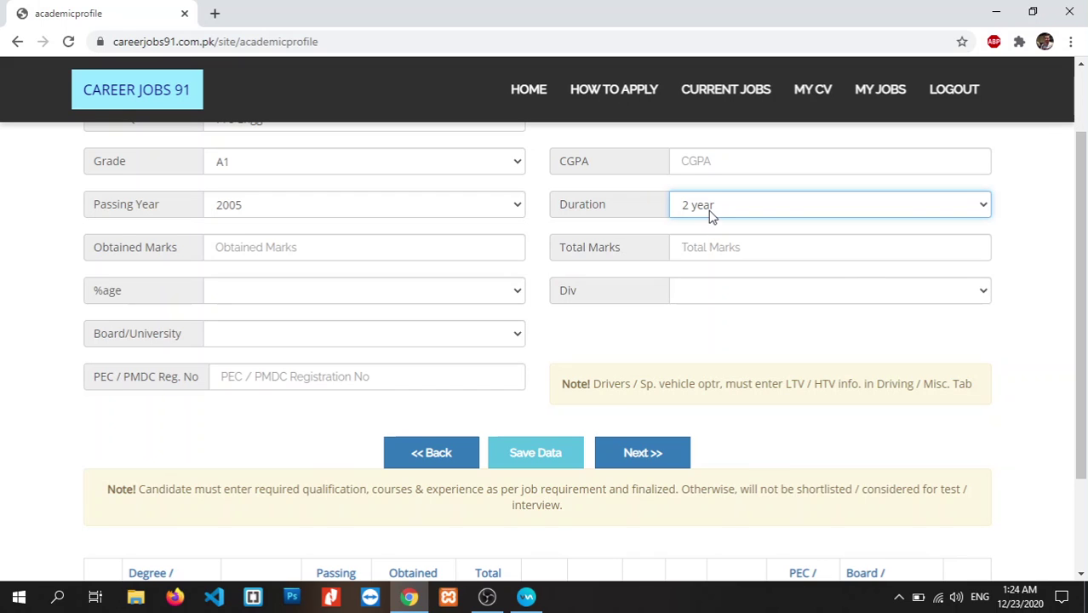
{"action": "left_click", "coordinate": [430, 249]}
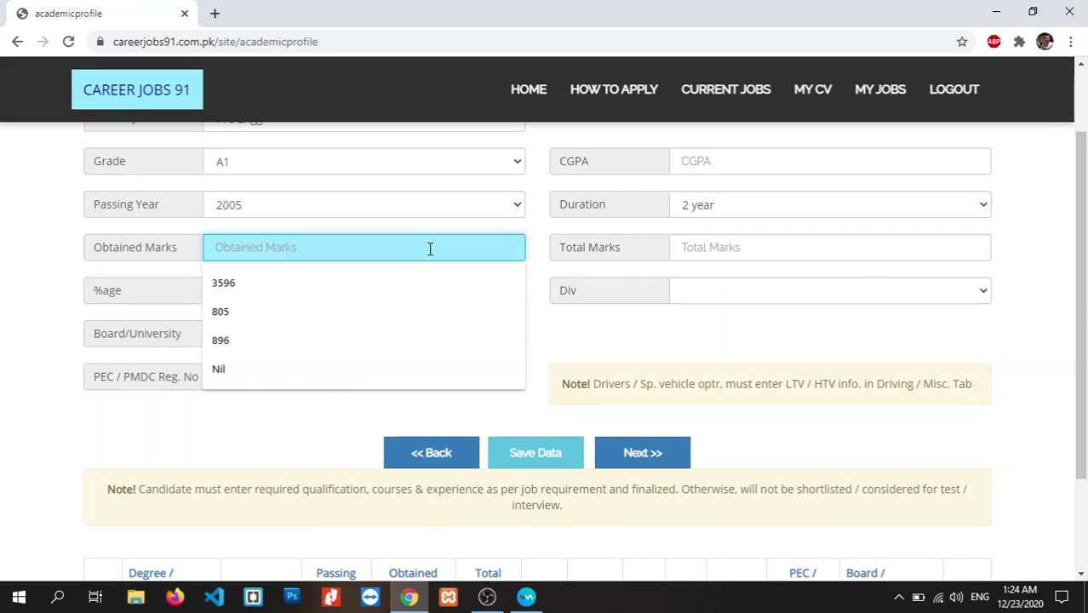
{"action": "type", "text": "900"}
{"action": "left_click", "coordinate": [736, 248]}
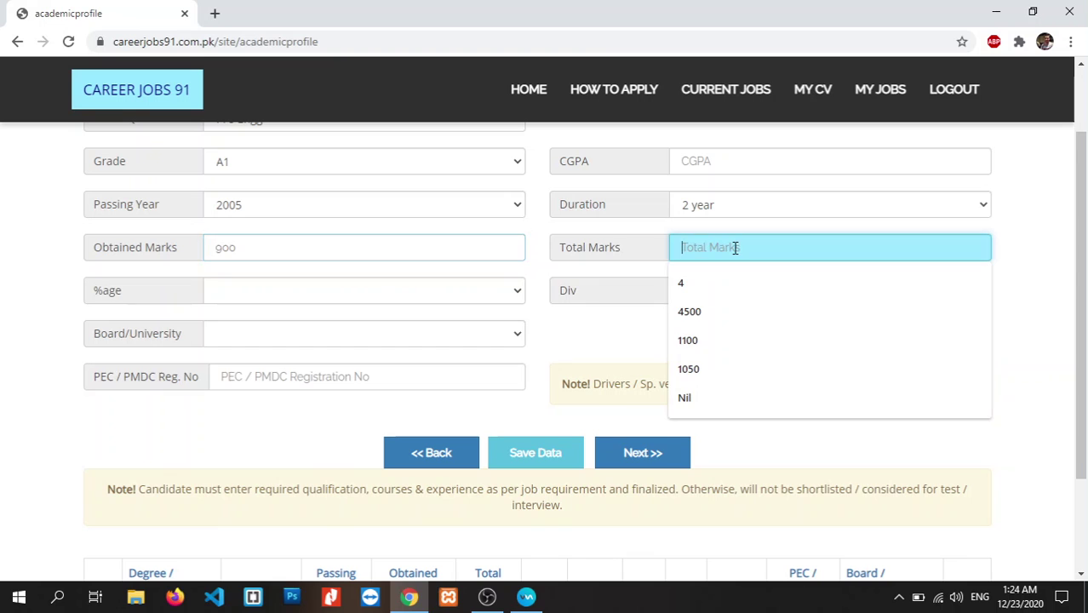
{"action": "type", "text": "1100"}
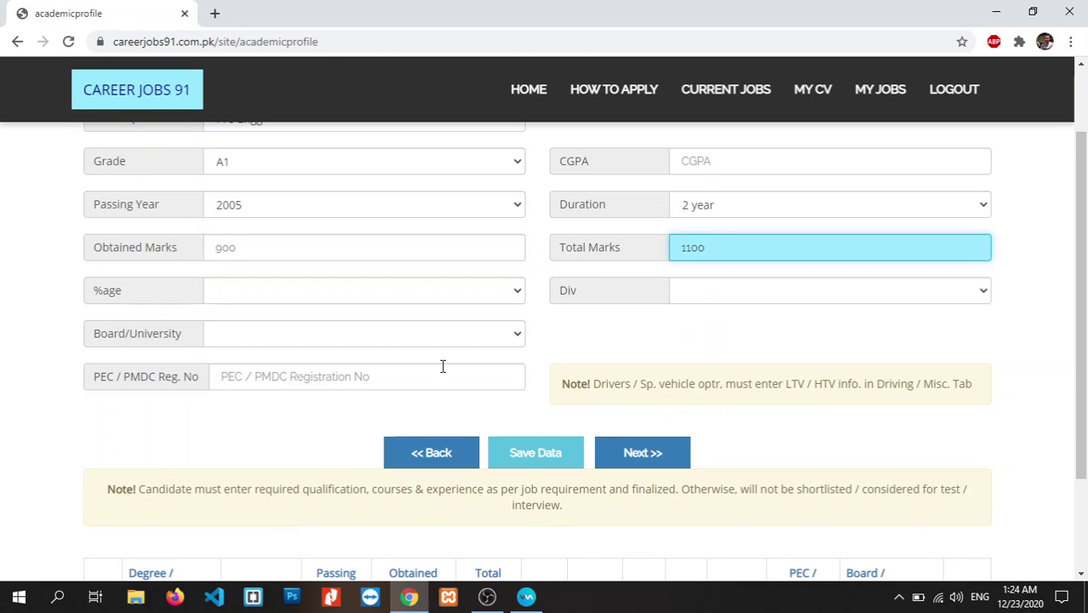
{"action": "left_click", "coordinate": [510, 299]}
{"action": "left_click_drag", "start_coordinate": [514, 357], "coordinate": [513, 516]}
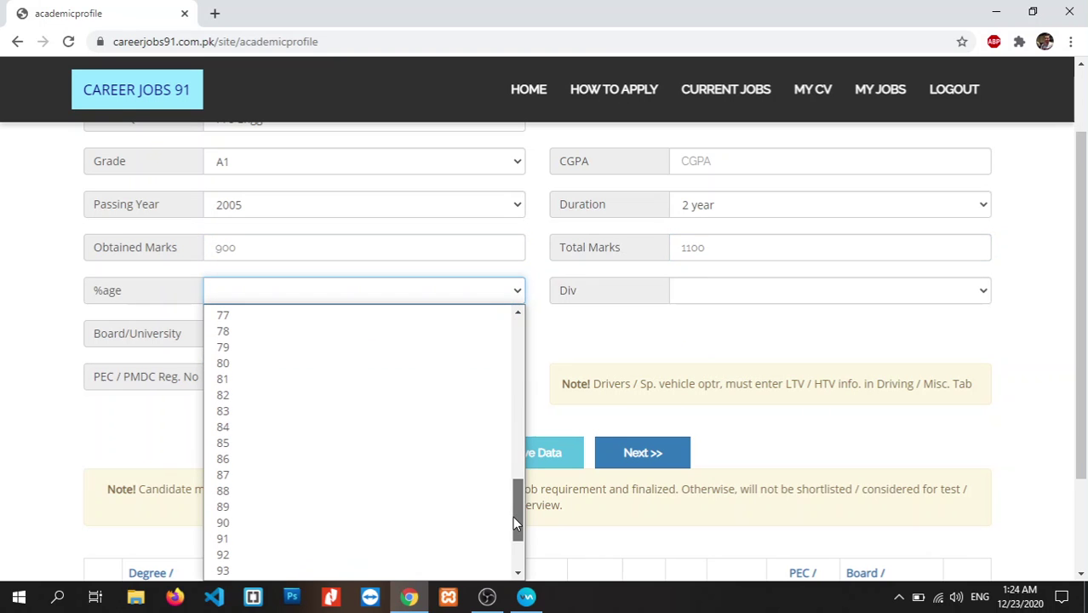
{"action": "left_click", "coordinate": [335, 494]}
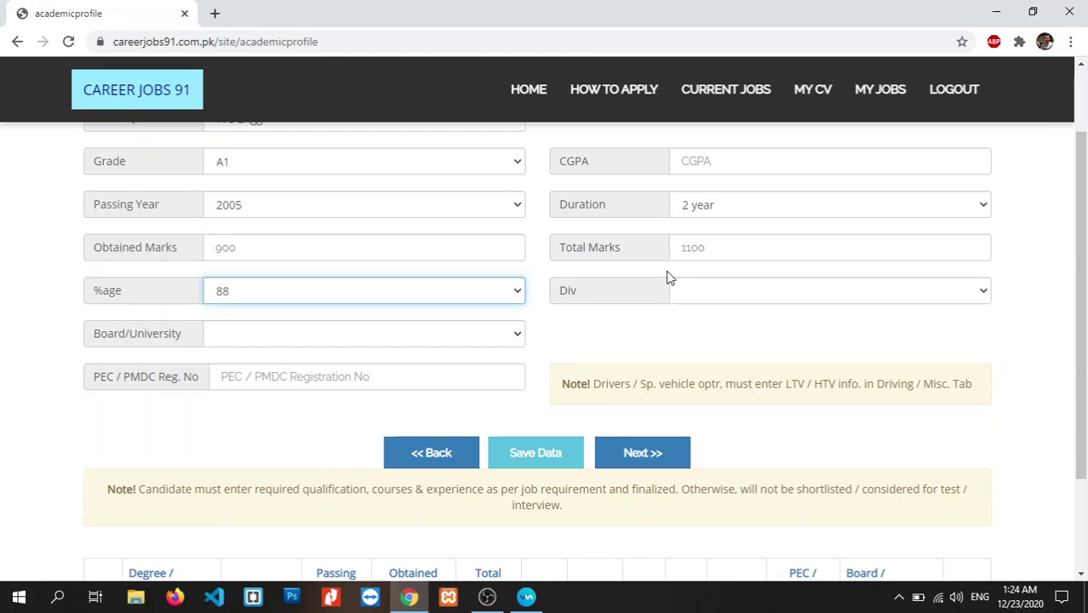
{"action": "left_click", "coordinate": [698, 295]}
{"action": "left_click", "coordinate": [697, 327]}
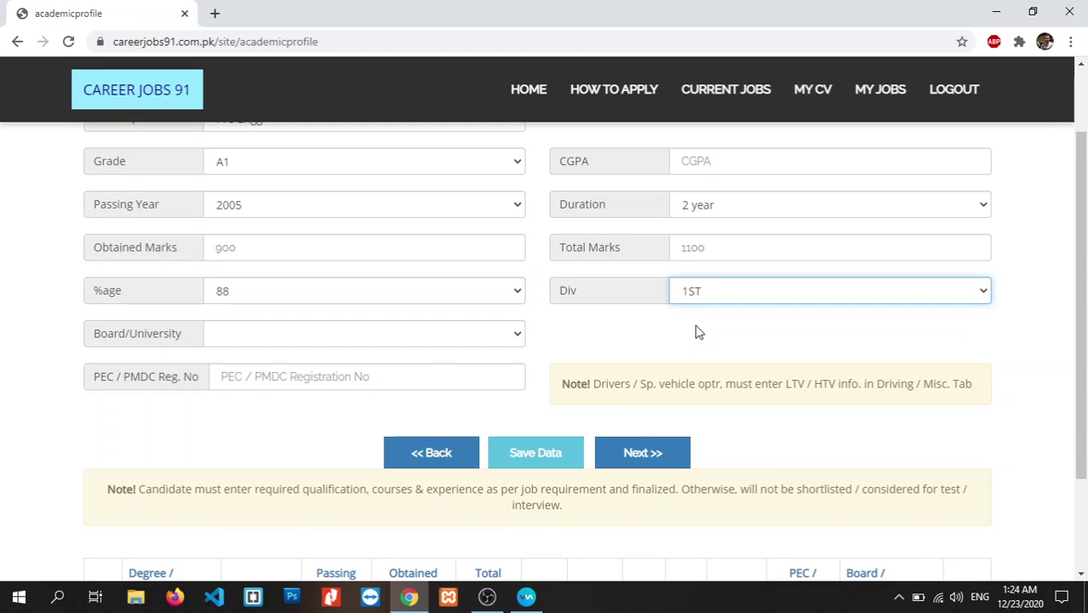
- Set the board to BISE Kohat and save the intermediate record
{"action": "left_click", "coordinate": [466, 340]}
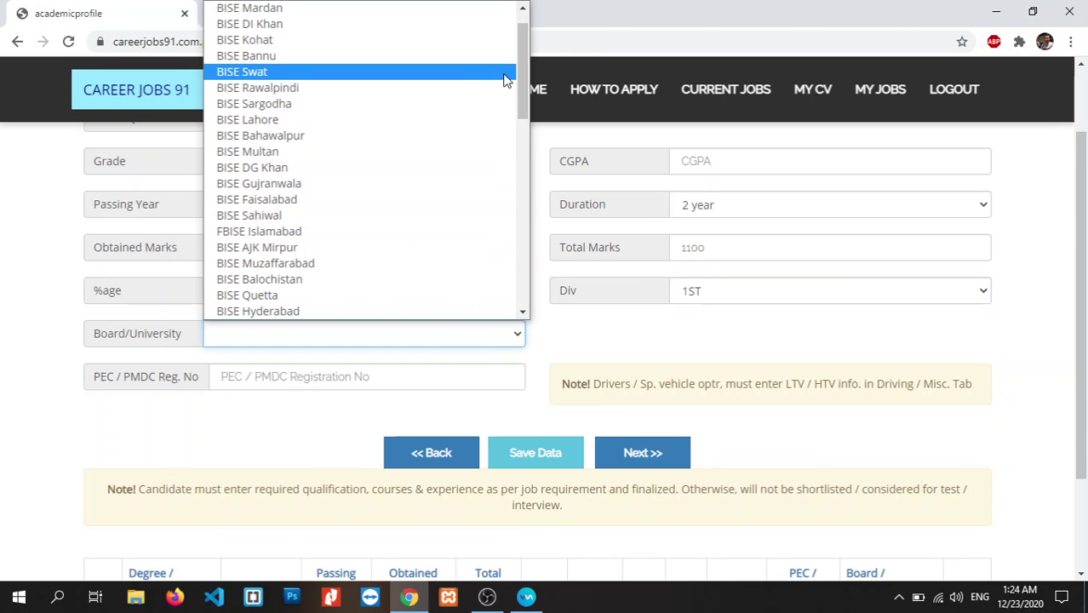
{"action": "left_click", "coordinate": [453, 40]}
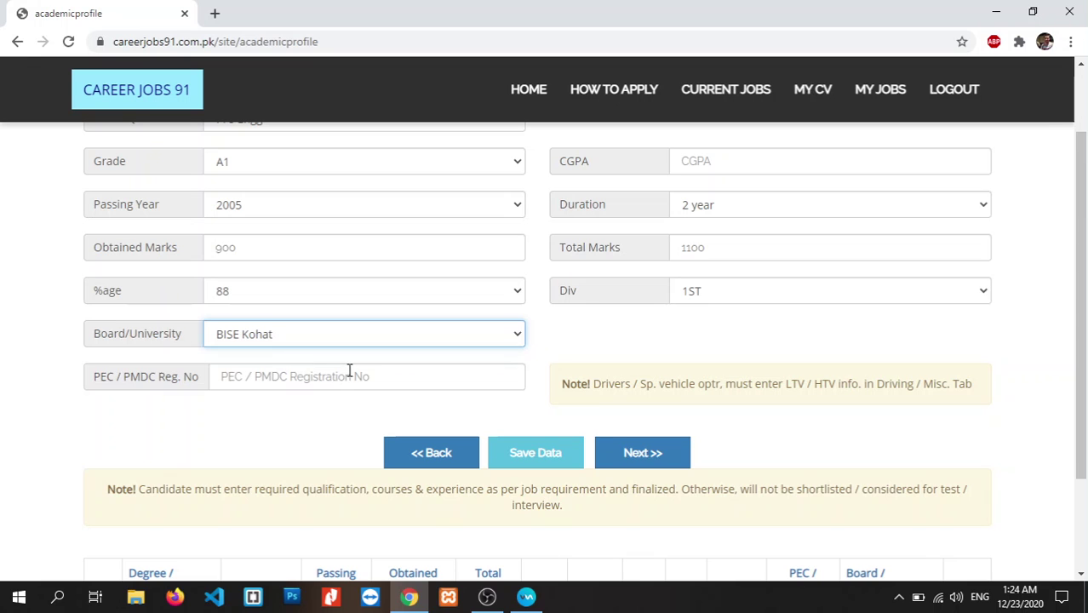
{"action": "left_click", "coordinate": [523, 452]}
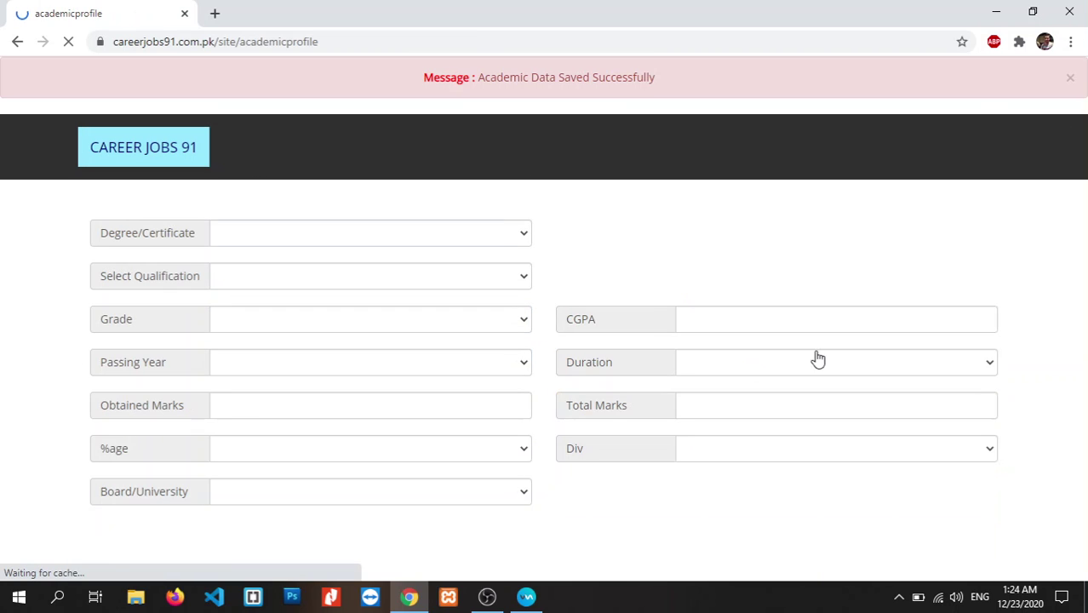
{"action": "scroll", "coordinate": [818, 358], "scroll_direction": "down", "scroll_amount": 5}
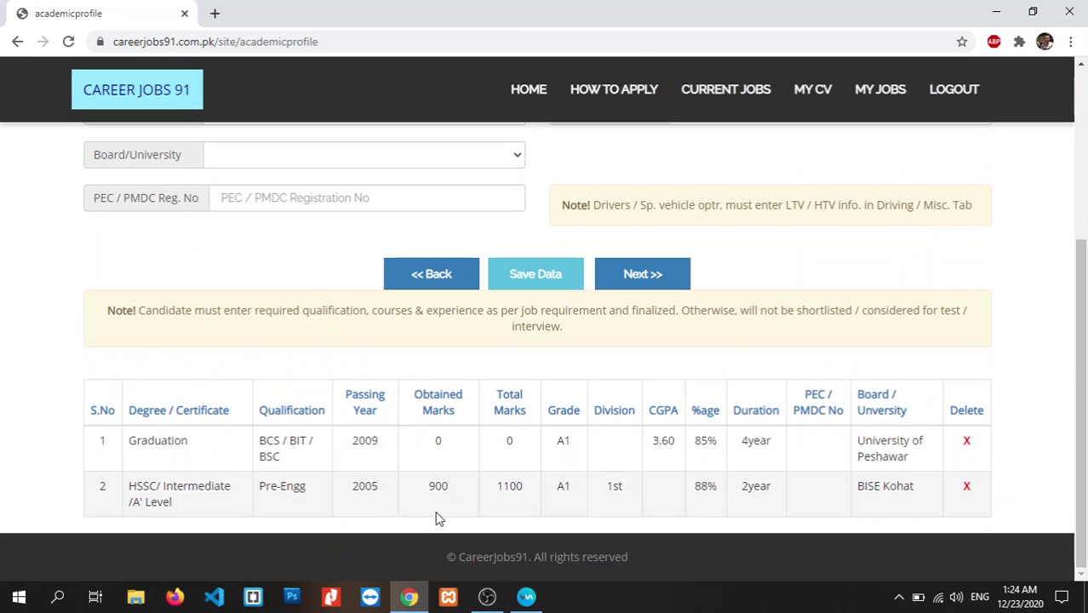
{"action": "left_click_drag", "start_coordinate": [1081, 354], "coordinate": [1086, 187]}
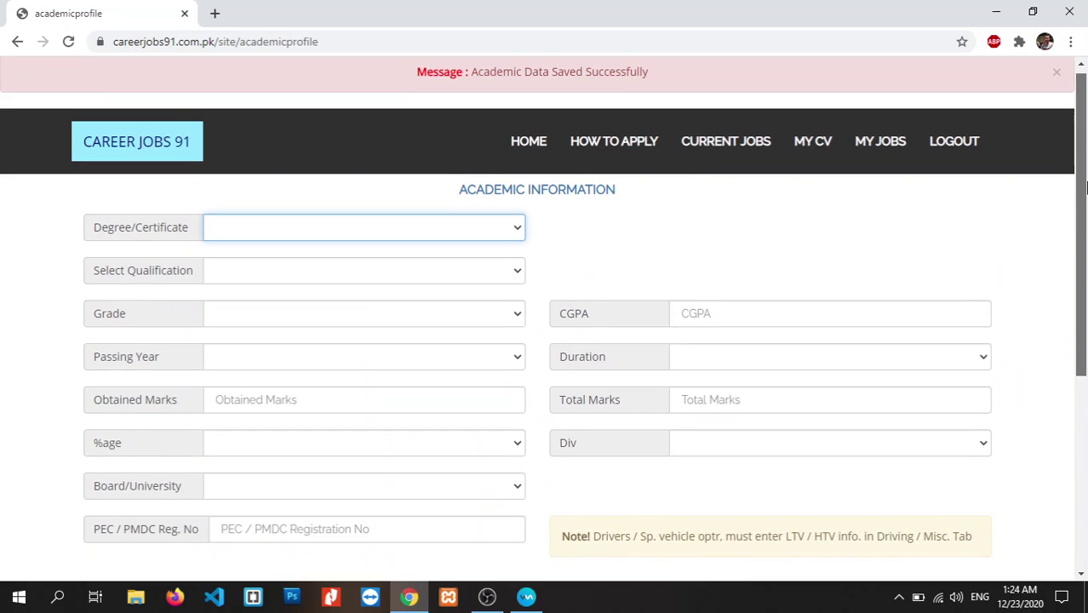
- Choose SSC/ Matric, Science, grade A1, passing year 2004 and 2 year duration
{"action": "left_click", "coordinate": [442, 226]}
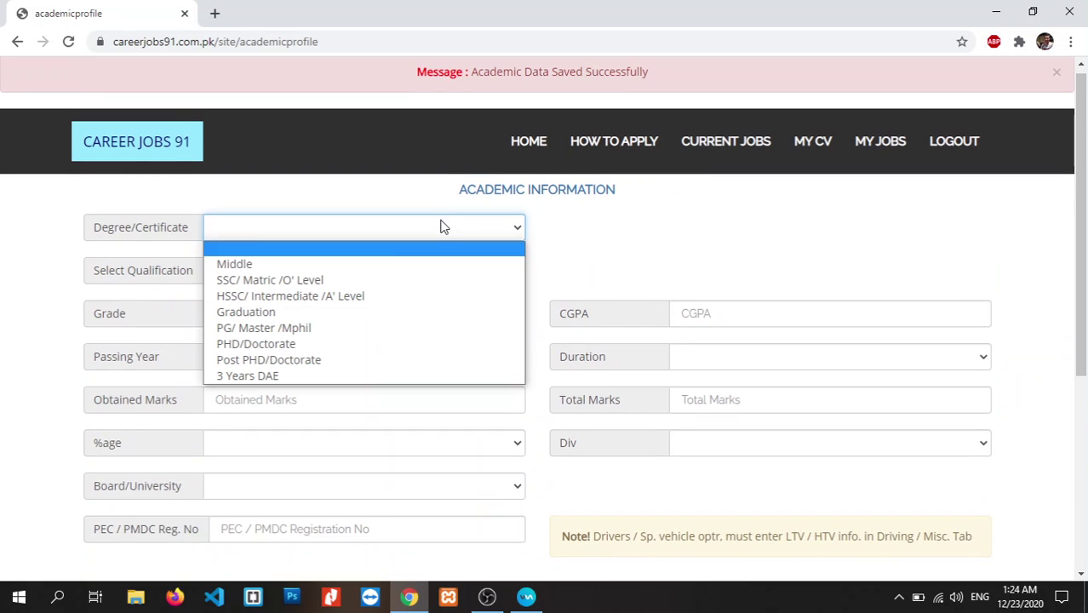
{"action": "left_click", "coordinate": [329, 280]}
{"action": "left_click", "coordinate": [318, 278]}
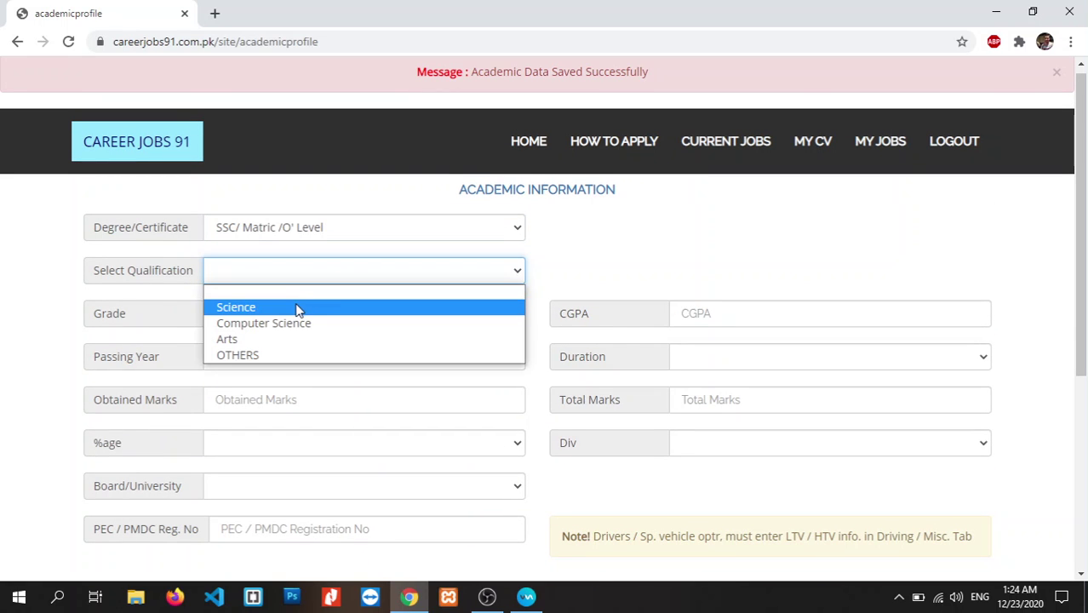
{"action": "left_click", "coordinate": [298, 311]}
{"action": "left_click", "coordinate": [287, 326]}
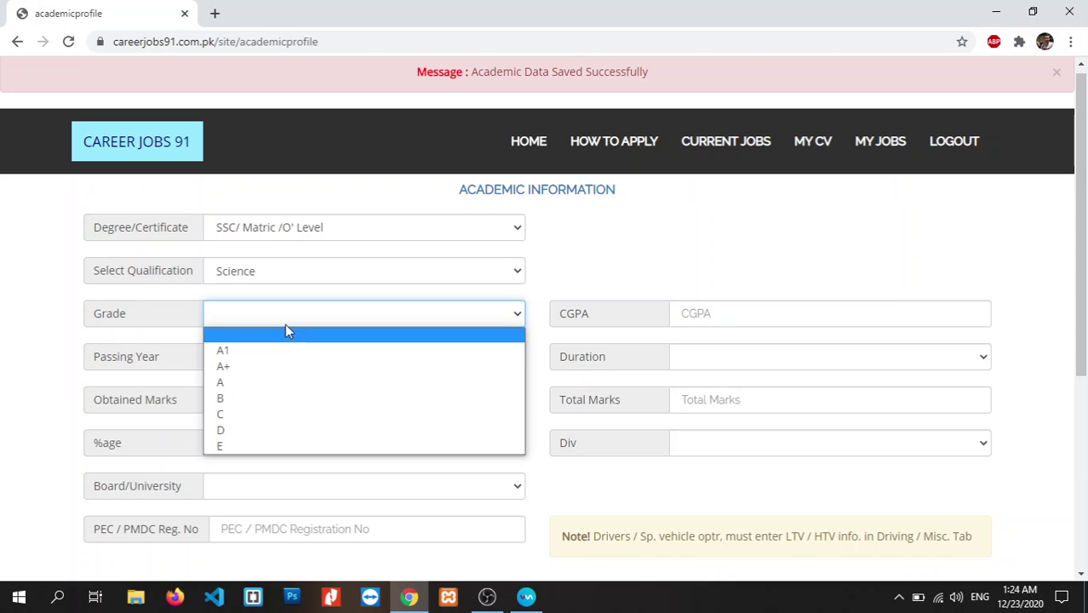
{"action": "left_click", "coordinate": [275, 351]}
{"action": "left_click", "coordinate": [508, 357]}
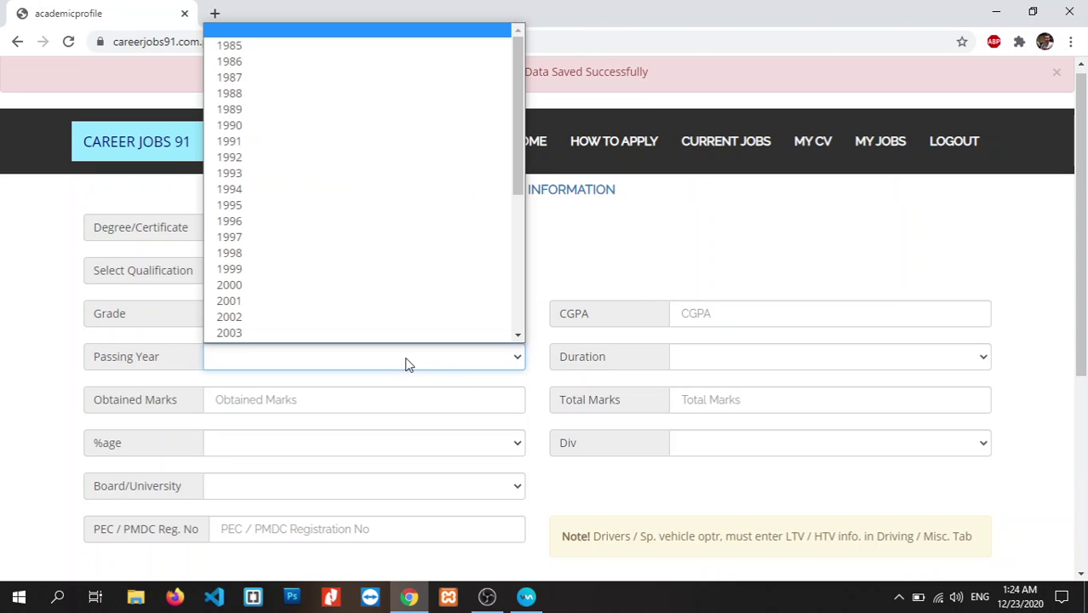
{"action": "left_click_drag", "start_coordinate": [519, 164], "coordinate": [515, 198]}
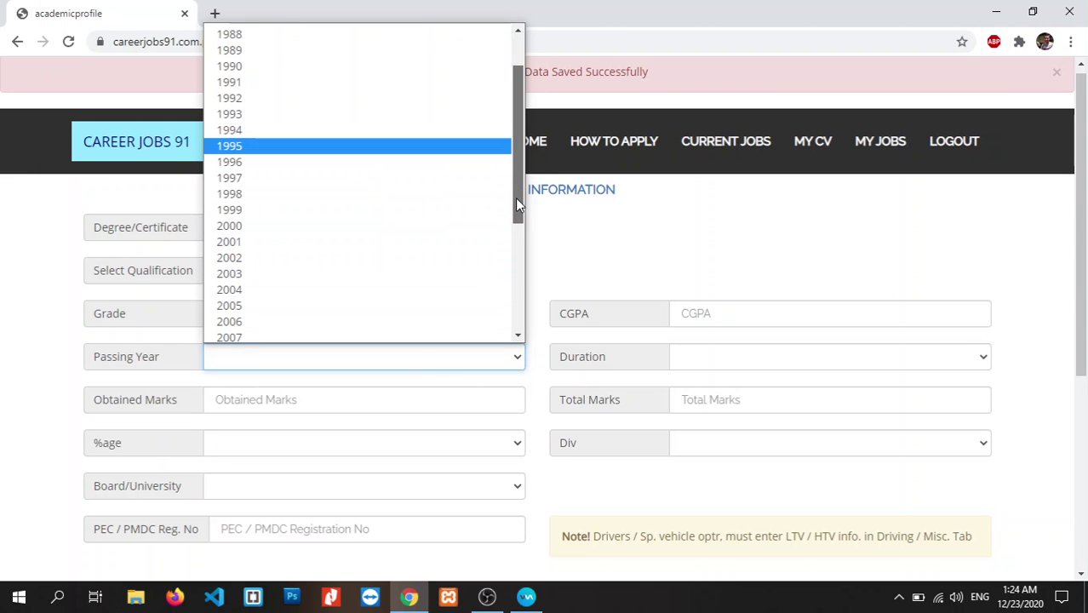
{"action": "left_click", "coordinate": [317, 283]}
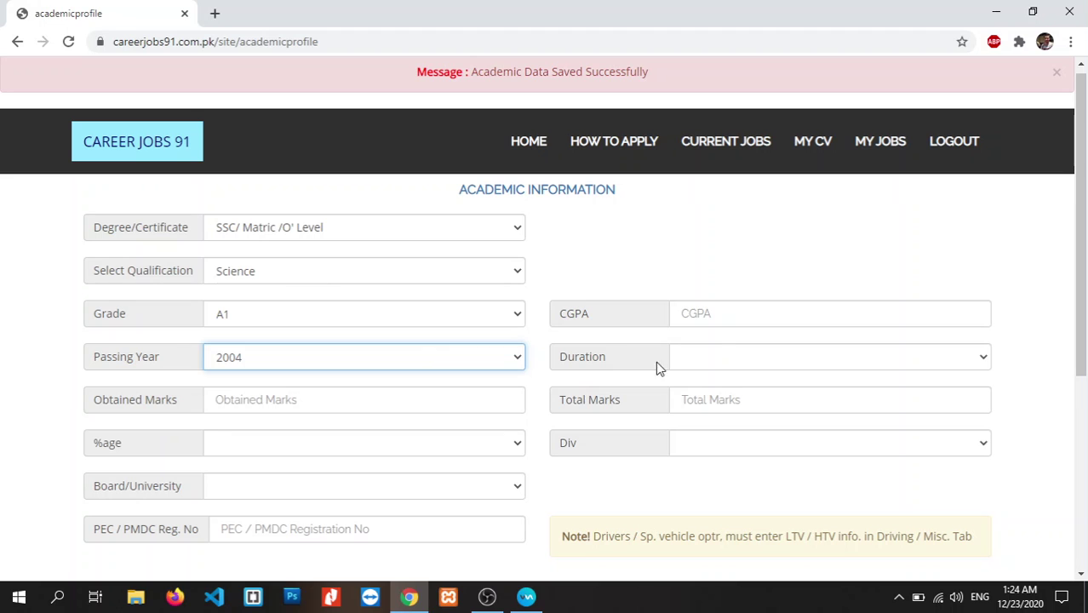
{"action": "left_click", "coordinate": [726, 357]}
{"action": "left_click", "coordinate": [718, 413]}
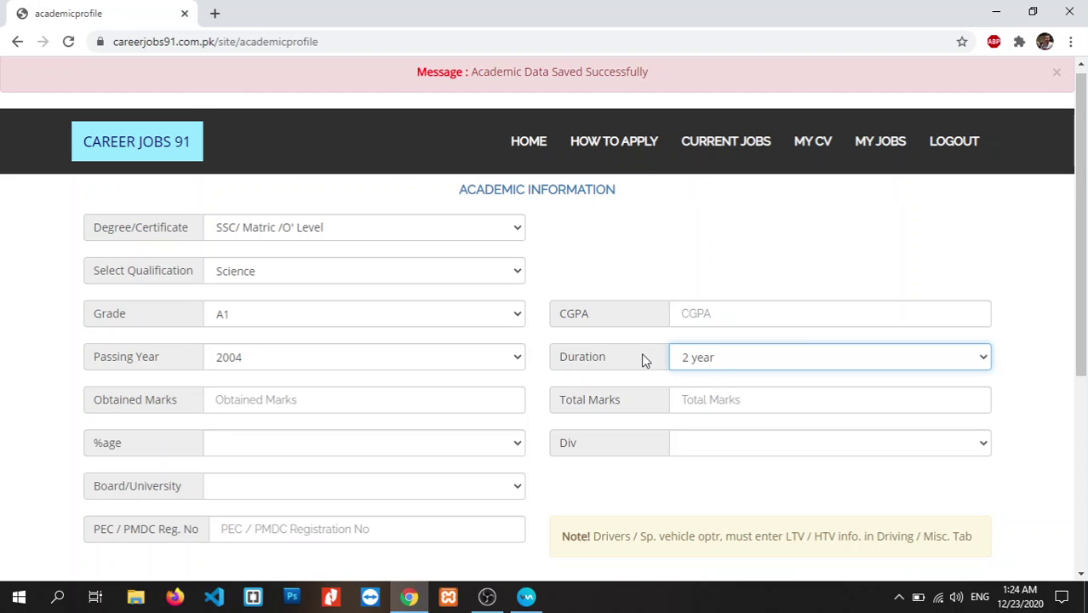
- Enter 905 obtained marks out of 1050 total marks
{"action": "left_click", "coordinate": [416, 404]}
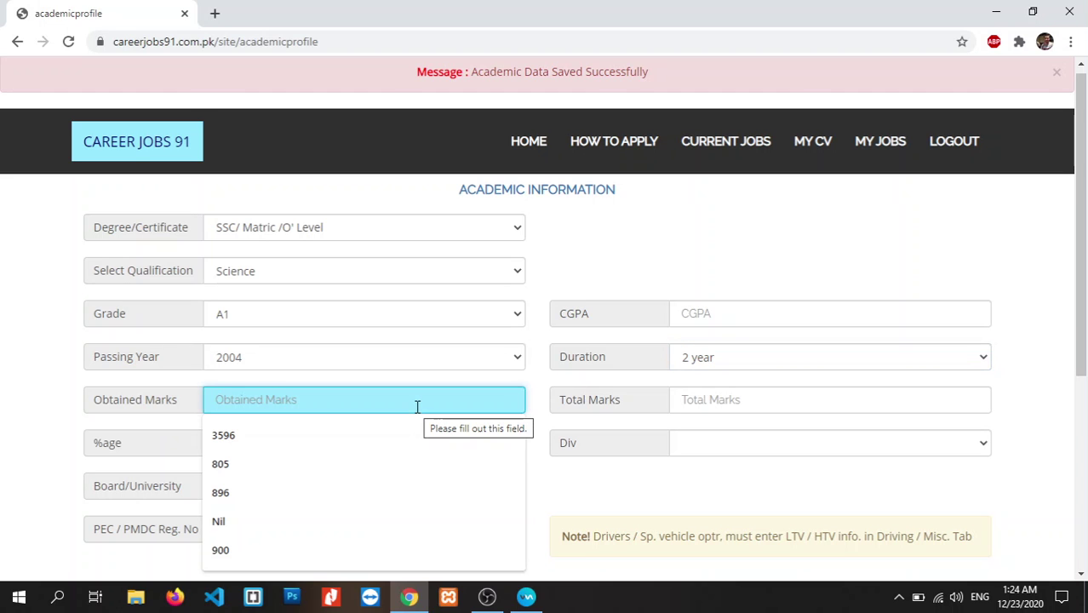
{"action": "type", "text": "0"}
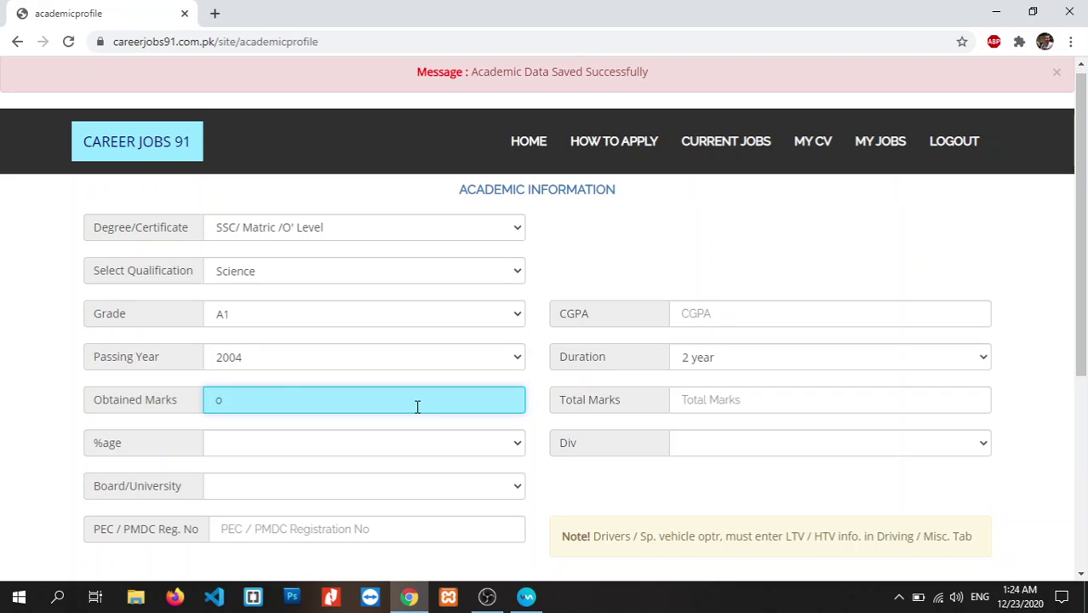
{"action": "key", "text": "BackSpace"}
{"action": "type", "text": "905"}
{"action": "left_click", "coordinate": [738, 403]}
{"action": "type", "text": "1050"}
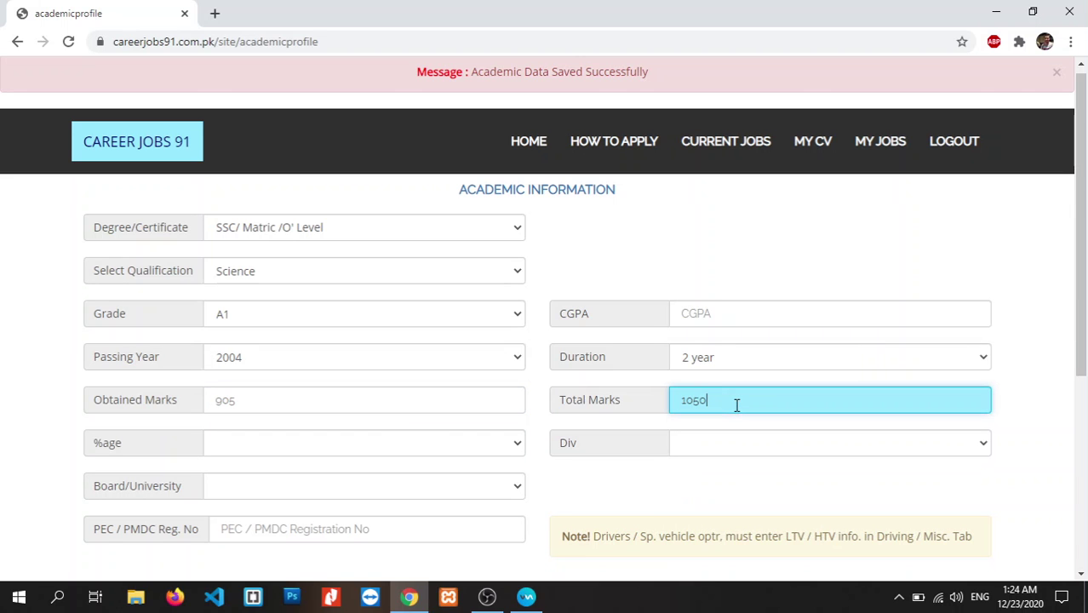
- Set percentage 85, division 1ST and board BISE Kohat
{"action": "scroll", "coordinate": [1086, 237], "scroll_direction": "down", "scroll_amount": 2}
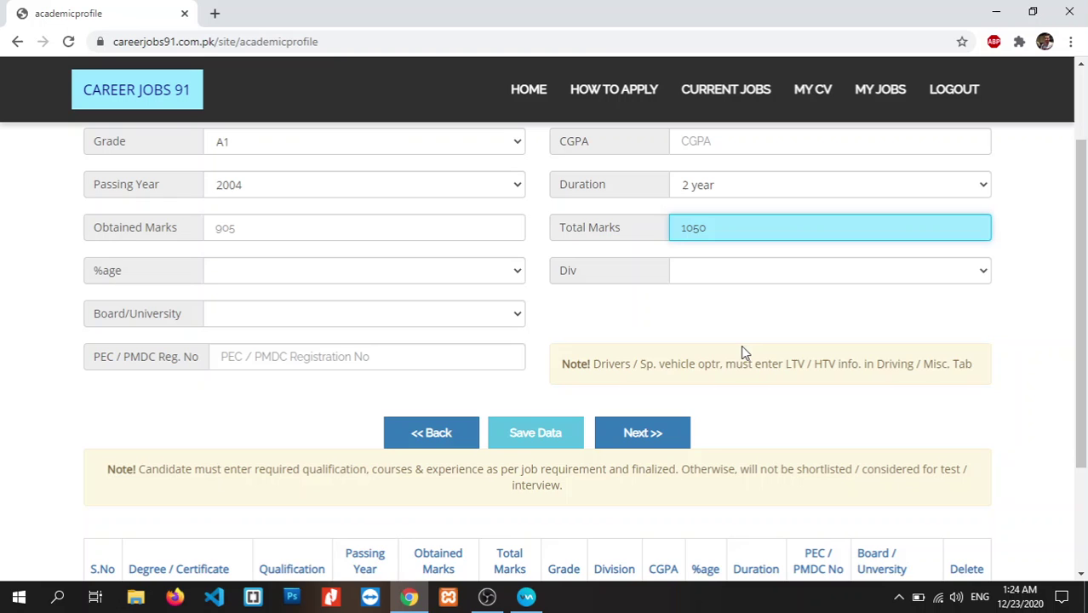
{"action": "left_click", "coordinate": [496, 271]}
{"action": "left_click_drag", "start_coordinate": [521, 356], "coordinate": [534, 485]}
{"action": "left_click", "coordinate": [306, 567]}
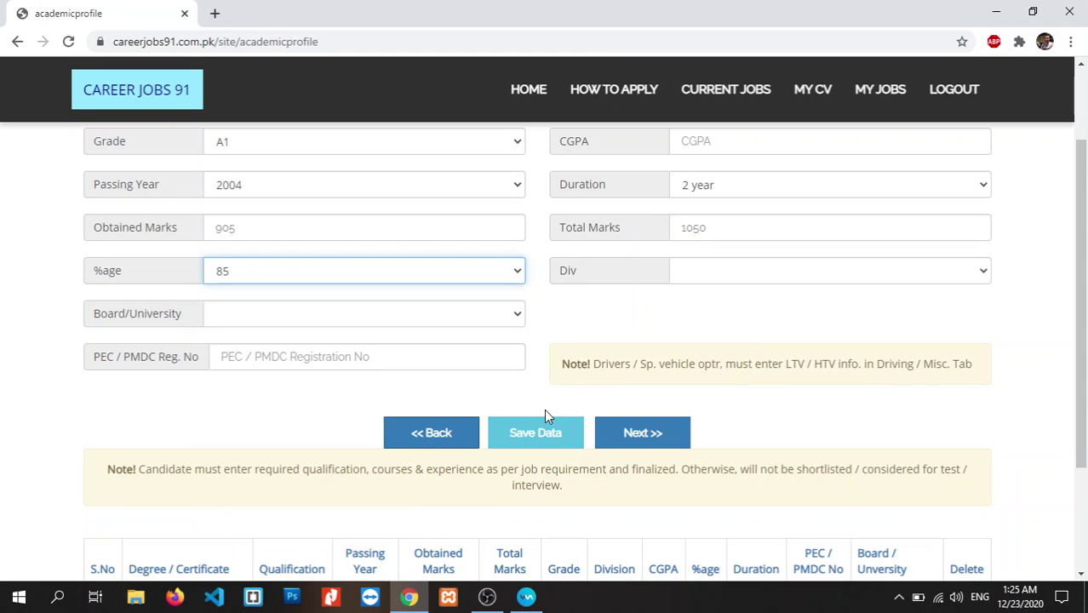
{"action": "left_click", "coordinate": [760, 279]}
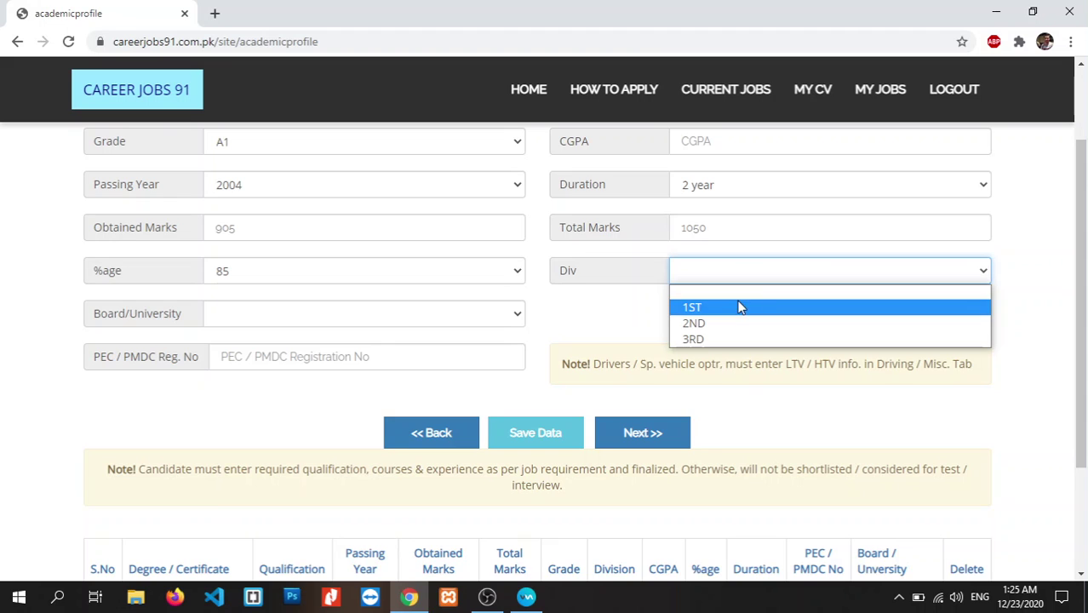
{"action": "left_click", "coordinate": [741, 306]}
{"action": "left_click", "coordinate": [499, 317]}
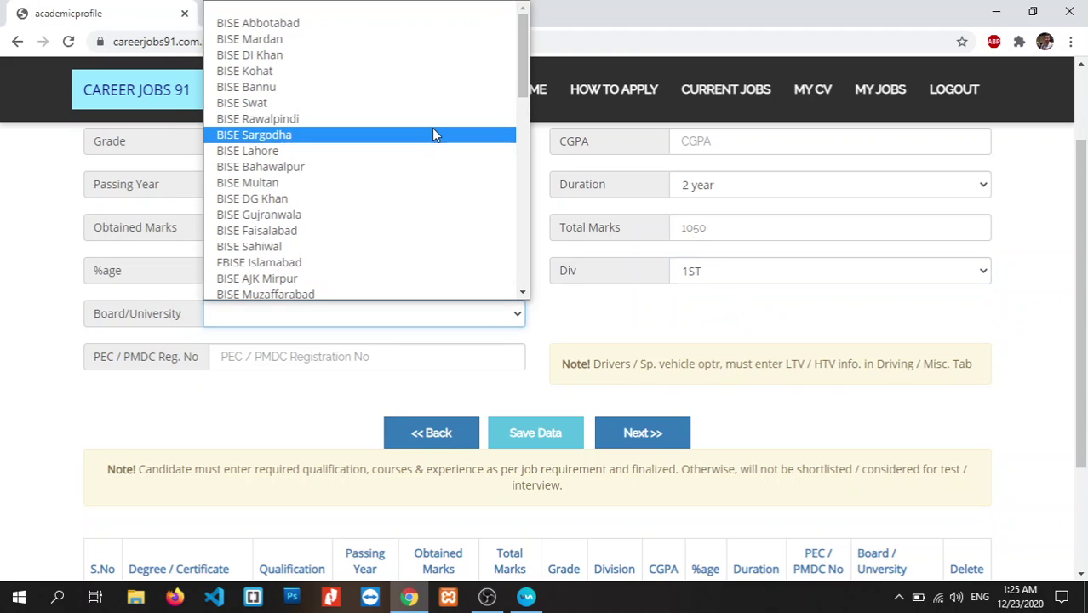
{"action": "left_click", "coordinate": [417, 78]}
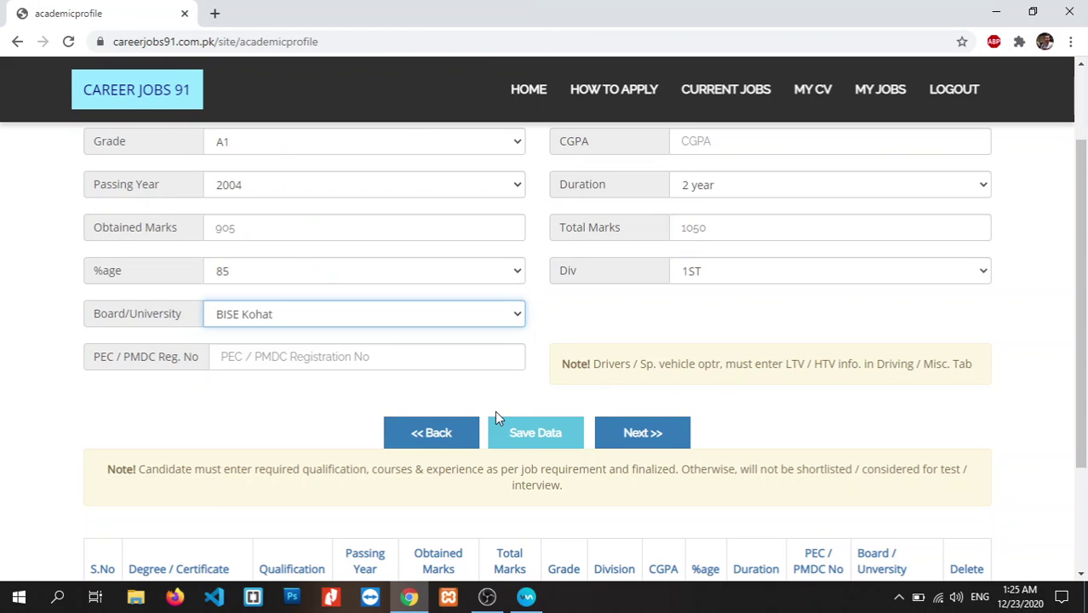
- Save the SSC/ Matric Science record and check its row in the academic table
{"action": "left_click", "coordinate": [542, 435]}
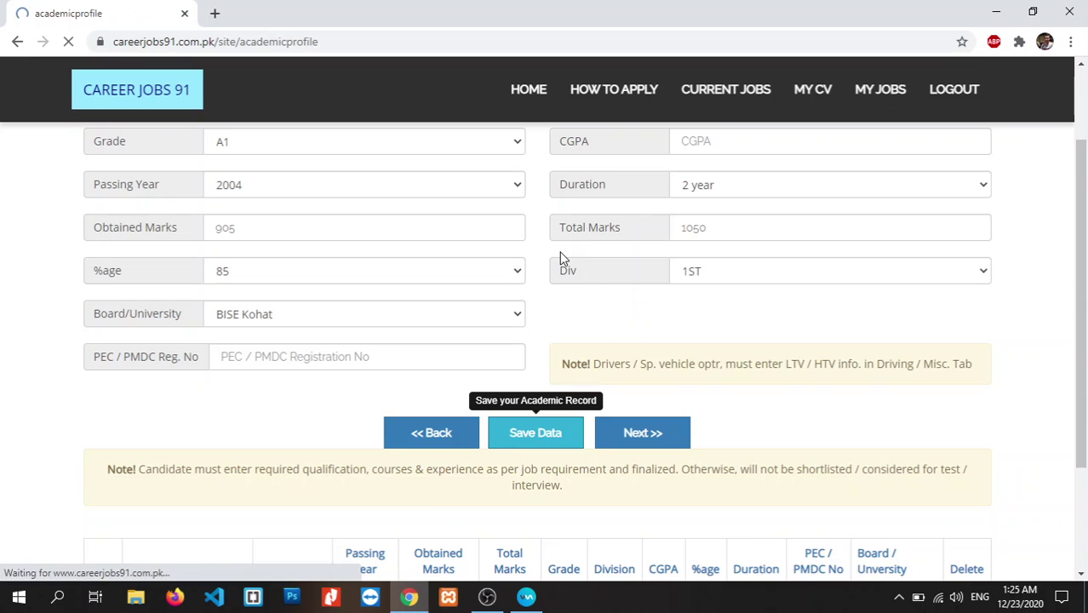
{"action": "scroll", "coordinate": [852, 426], "scroll_direction": "down", "scroll_amount": 4}
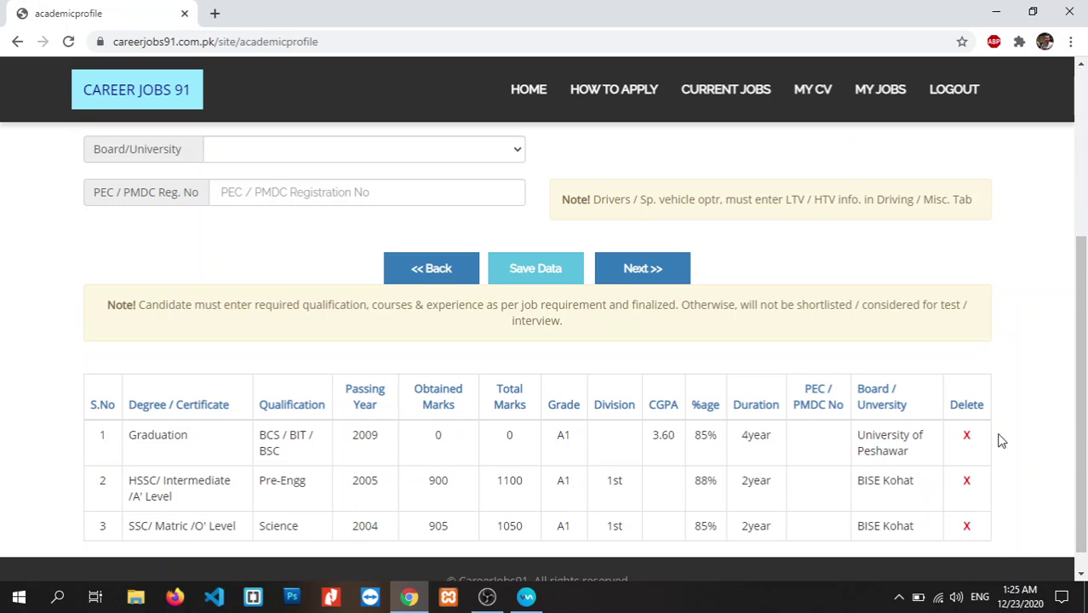
{"action": "left_click_drag", "start_coordinate": [1081, 391], "coordinate": [1081, 303]}
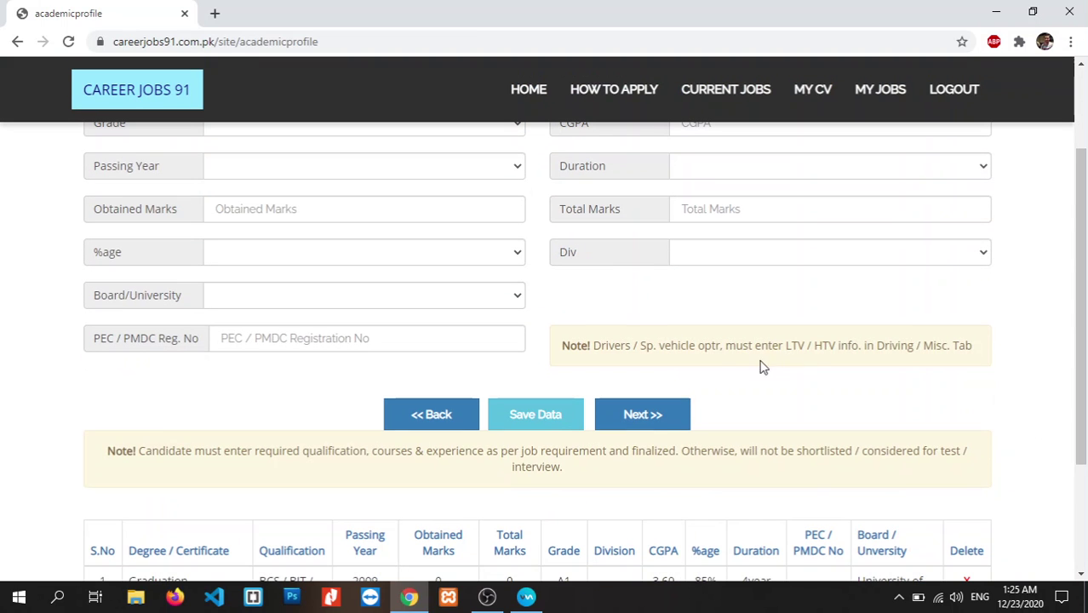
- Go to Technical Information and glance at the certificate list without choosing one
{"action": "left_click", "coordinate": [646, 416]}
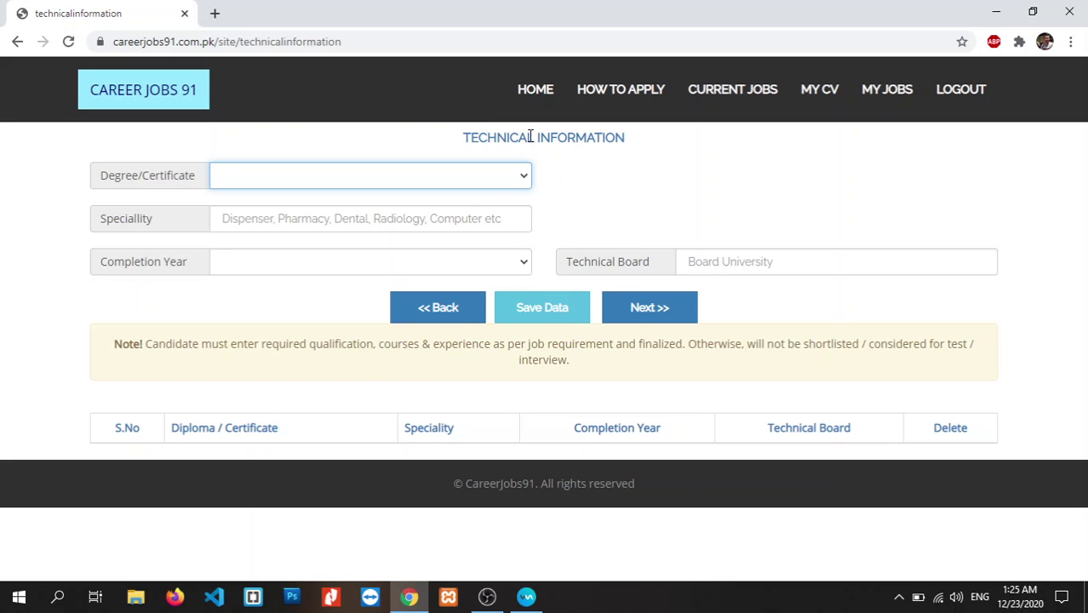
{"action": "left_click", "coordinate": [518, 176]}
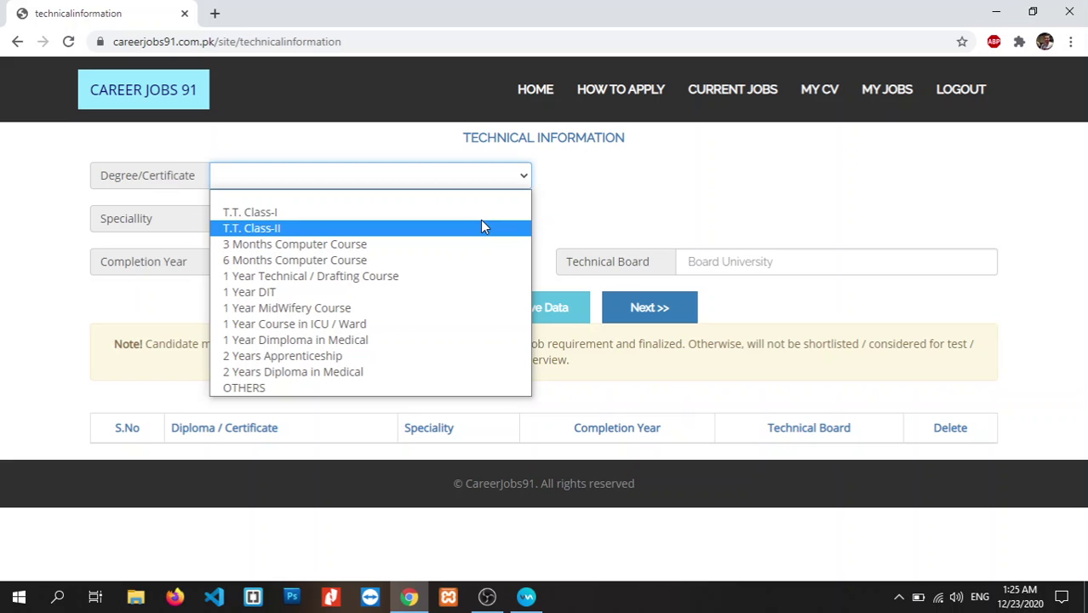
{"action": "left_click", "coordinate": [693, 124]}
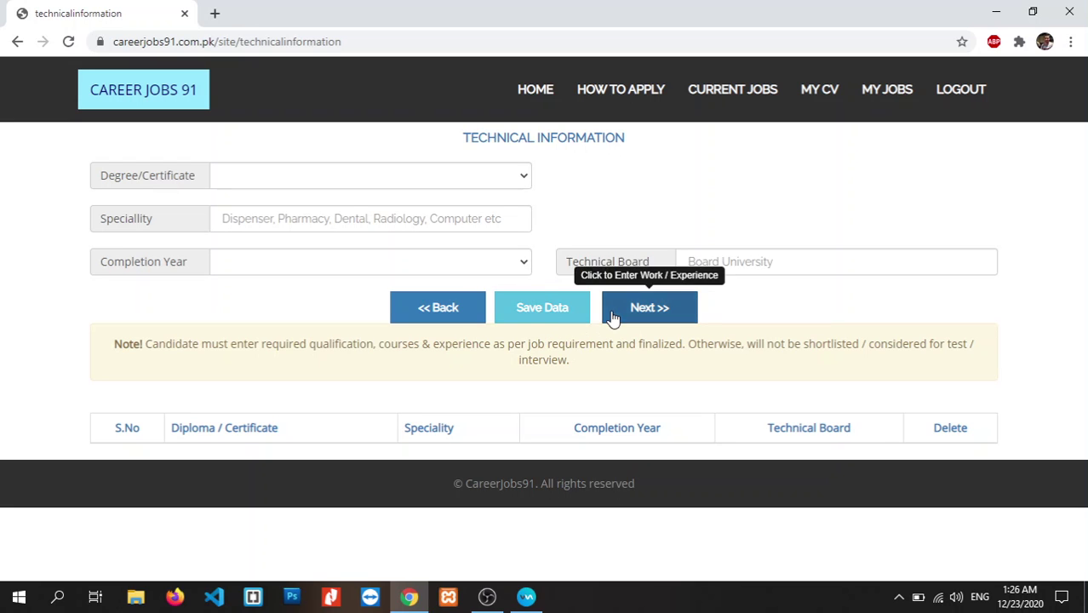
- Skip to Work Experience and browse job nature, supervisor and salary fields without entering data
{"action": "left_click", "coordinate": [657, 315]}
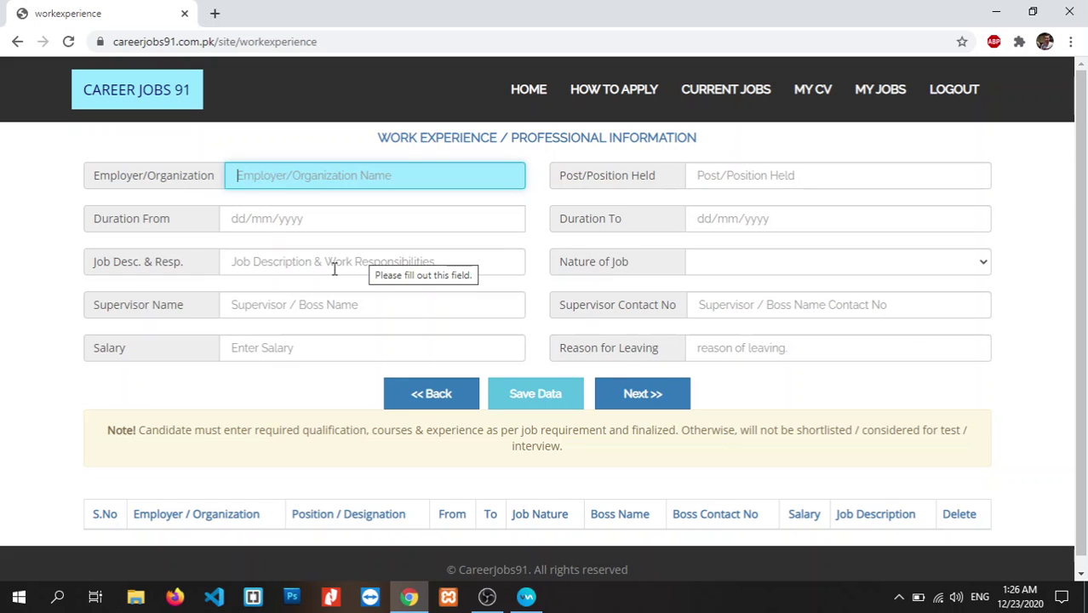
{"action": "left_click", "coordinate": [755, 267]}
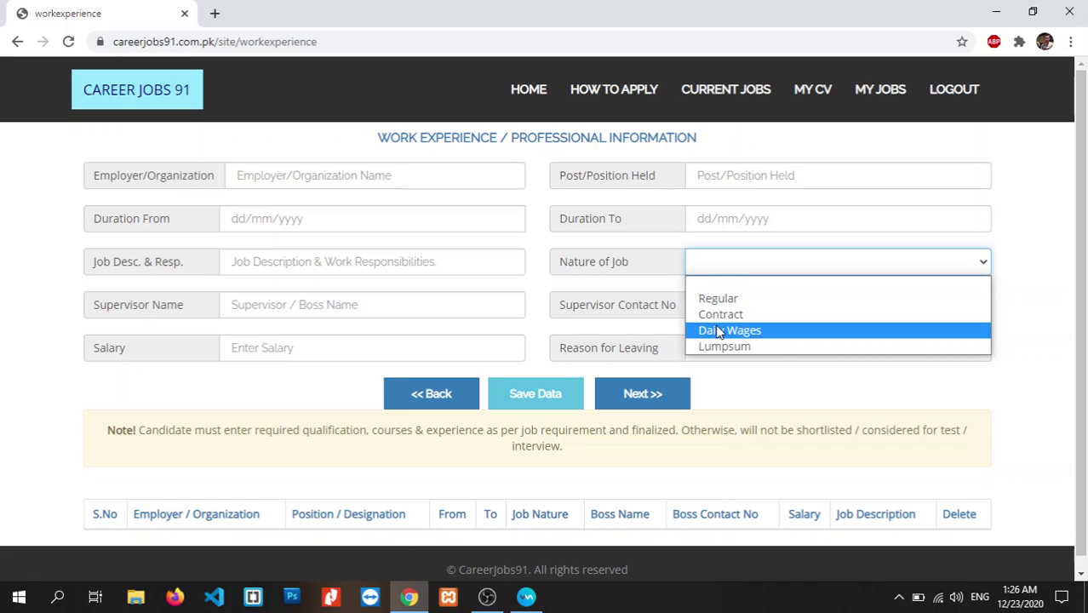
{"action": "left_click", "coordinate": [501, 307]}
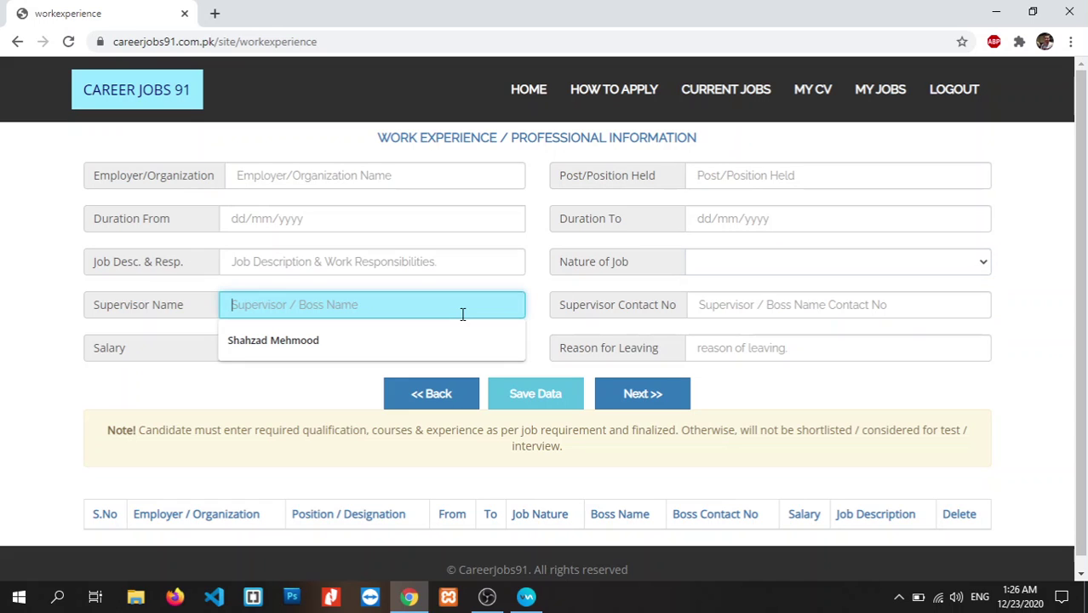
{"action": "left_click", "coordinate": [785, 384]}
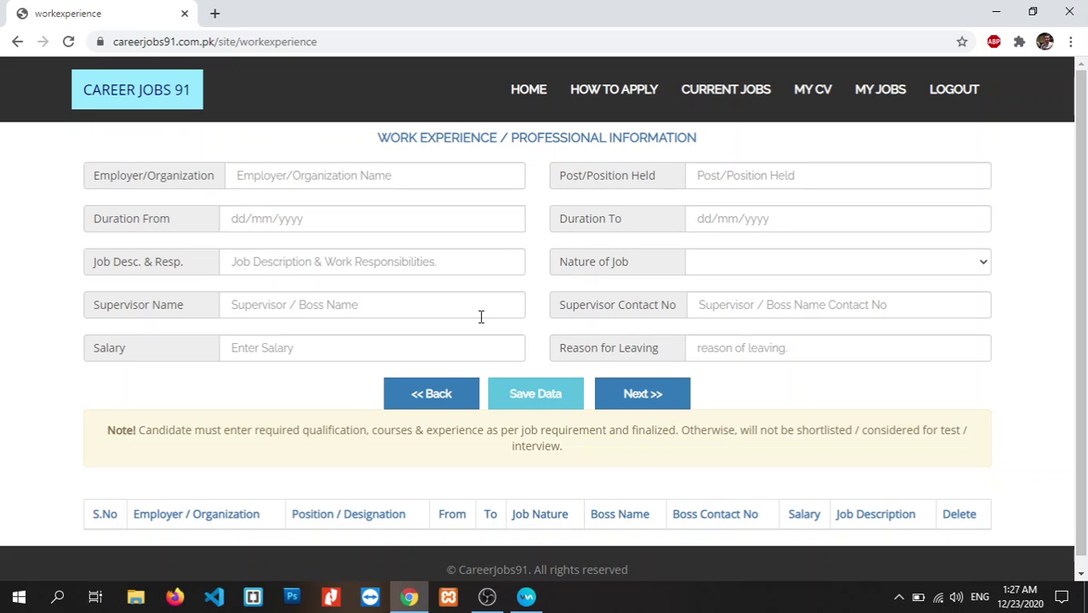
{"action": "left_click", "coordinate": [331, 344]}
{"action": "left_click", "coordinate": [739, 380]}
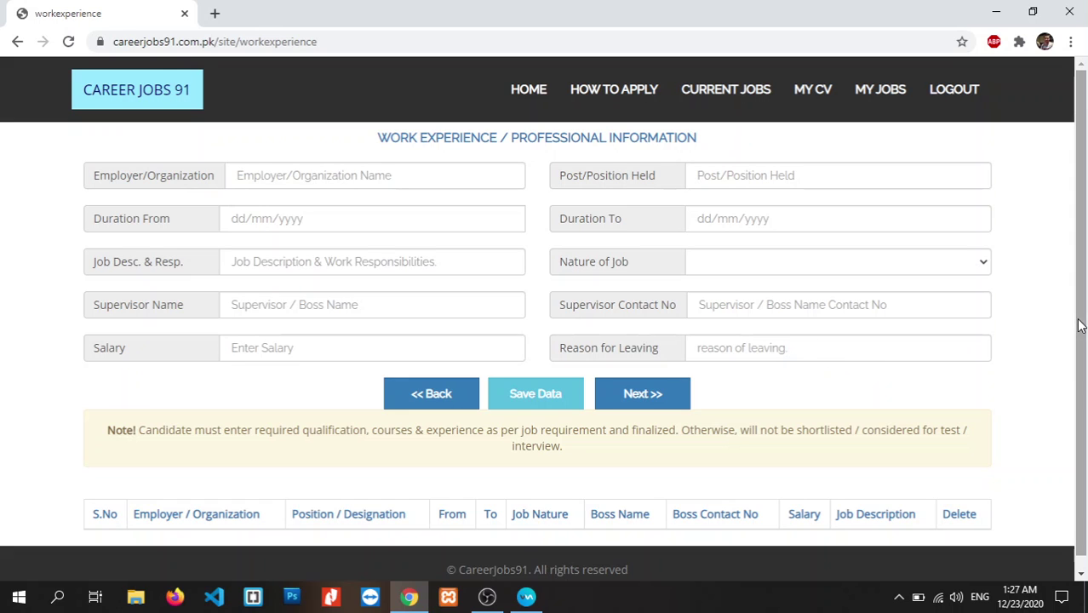
{"action": "scroll", "coordinate": [1086, 372], "scroll_direction": "down", "scroll_amount": 1}
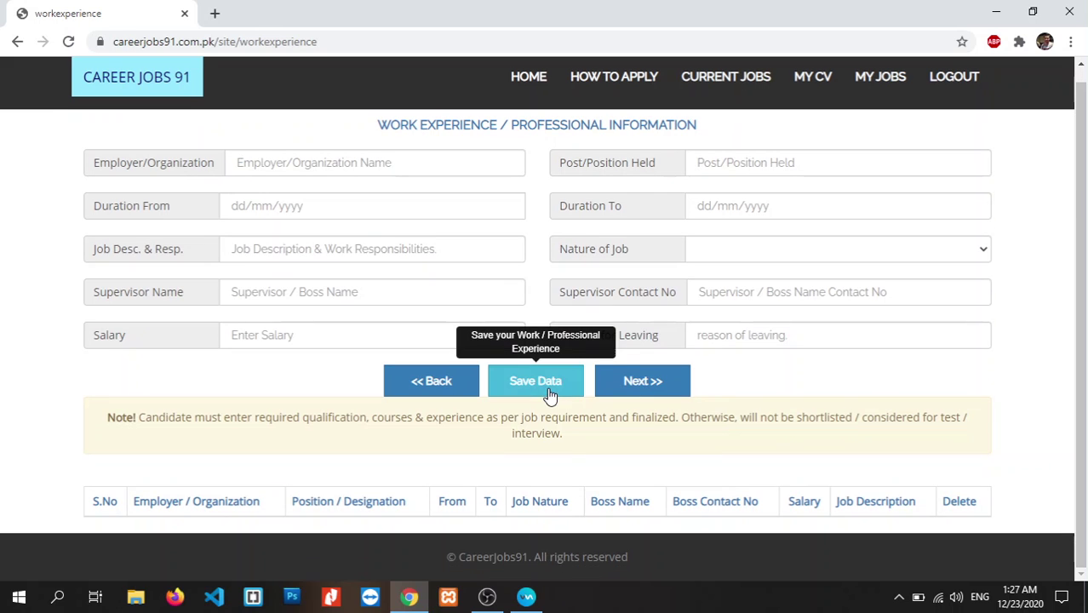
- Skip the Work Experience page, leaving it empty, to reach Medical History
{"action": "left_click", "coordinate": [661, 395]}
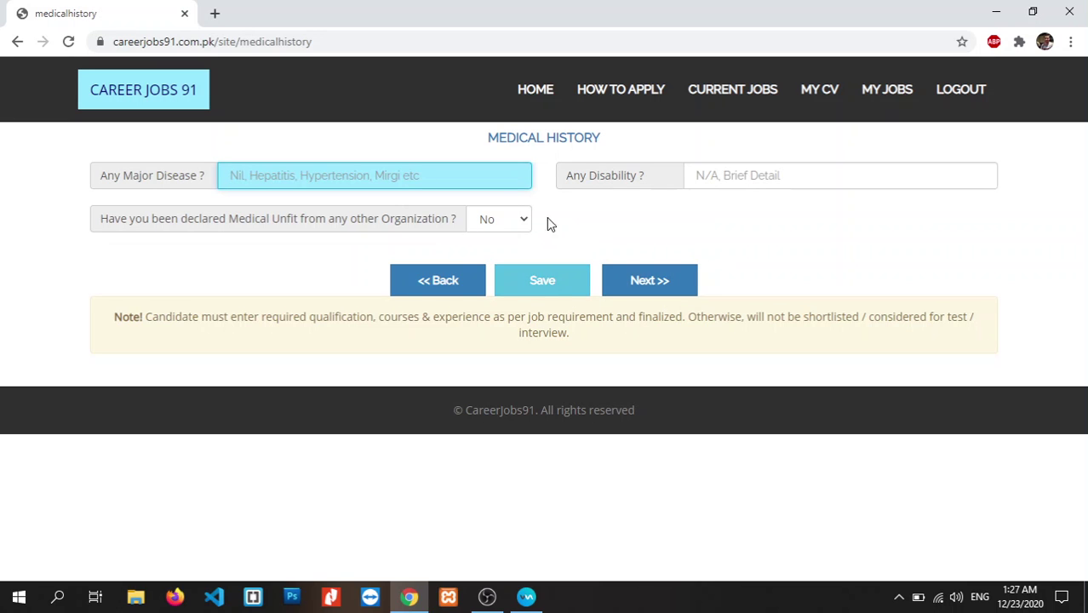
- Continue to Driving License Information and answer Yes, revealing the license detail fields
{"action": "left_click", "coordinate": [669, 281]}
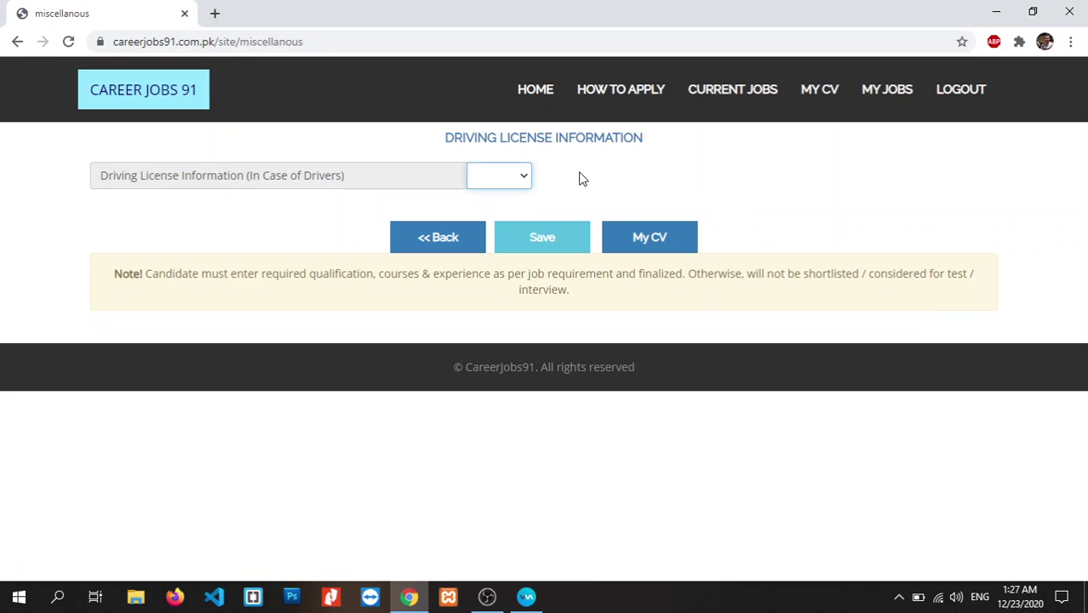
{"action": "left_click", "coordinate": [527, 179]}
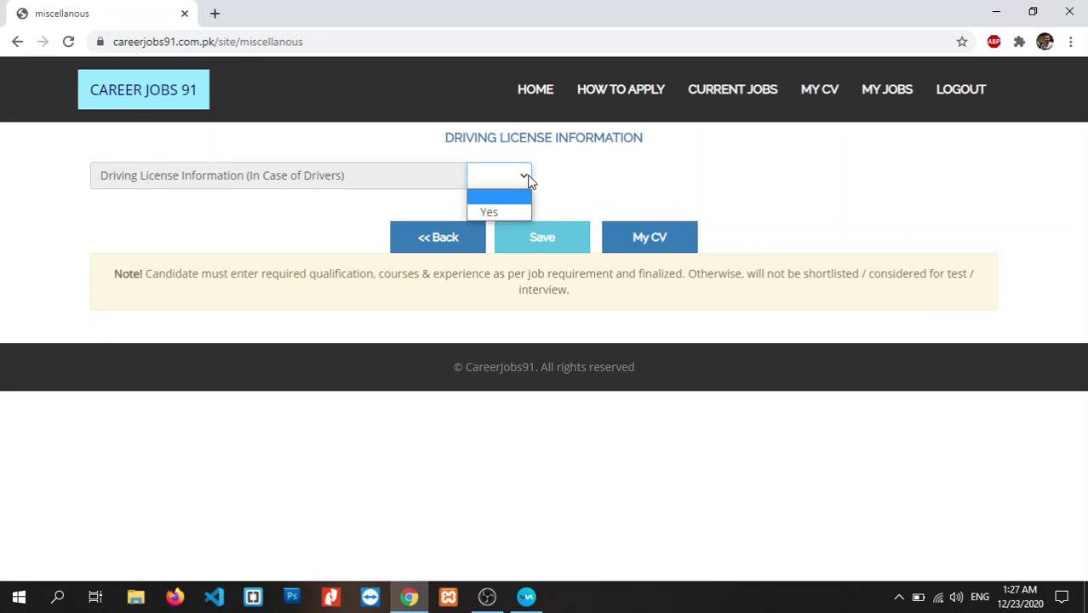
{"action": "left_click", "coordinate": [527, 179]}
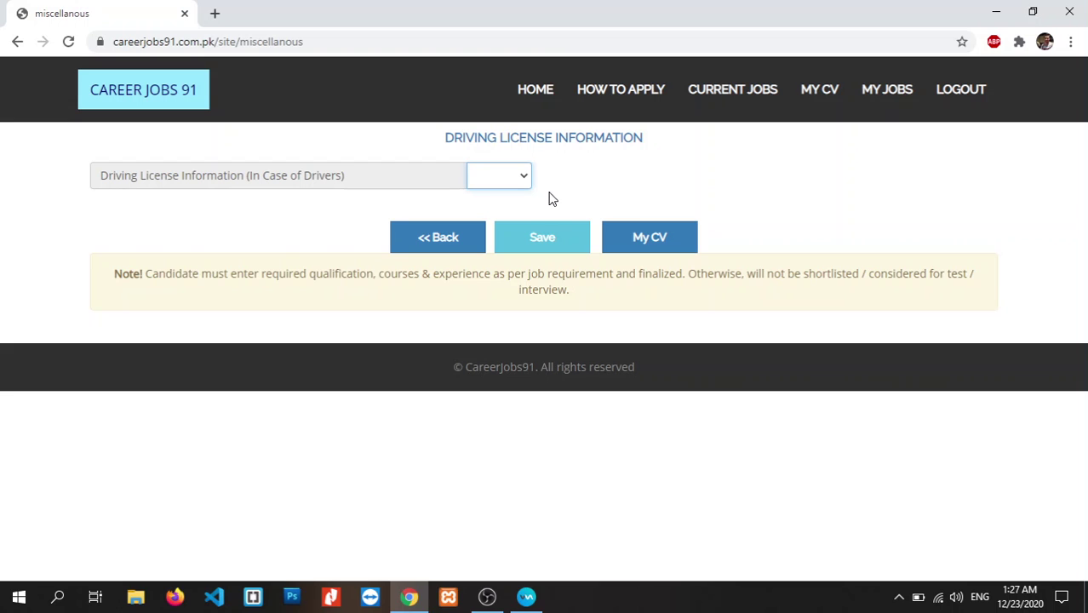
{"action": "left_click", "coordinate": [523, 179]}
{"action": "left_click", "coordinate": [497, 214]}
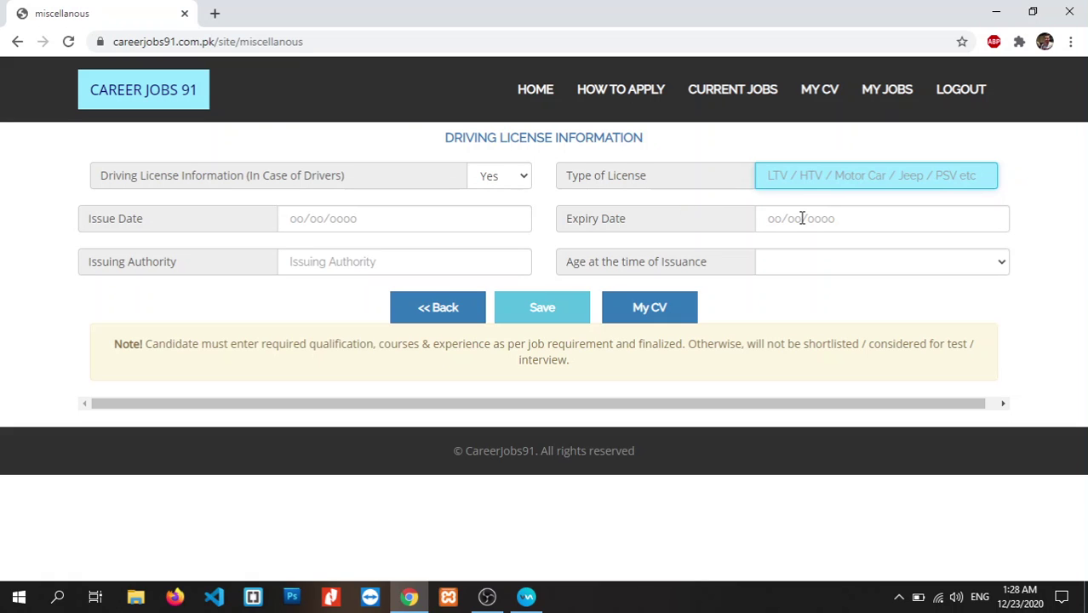
{"action": "left_click", "coordinate": [809, 269]}
{"action": "left_click", "coordinate": [807, 267]}
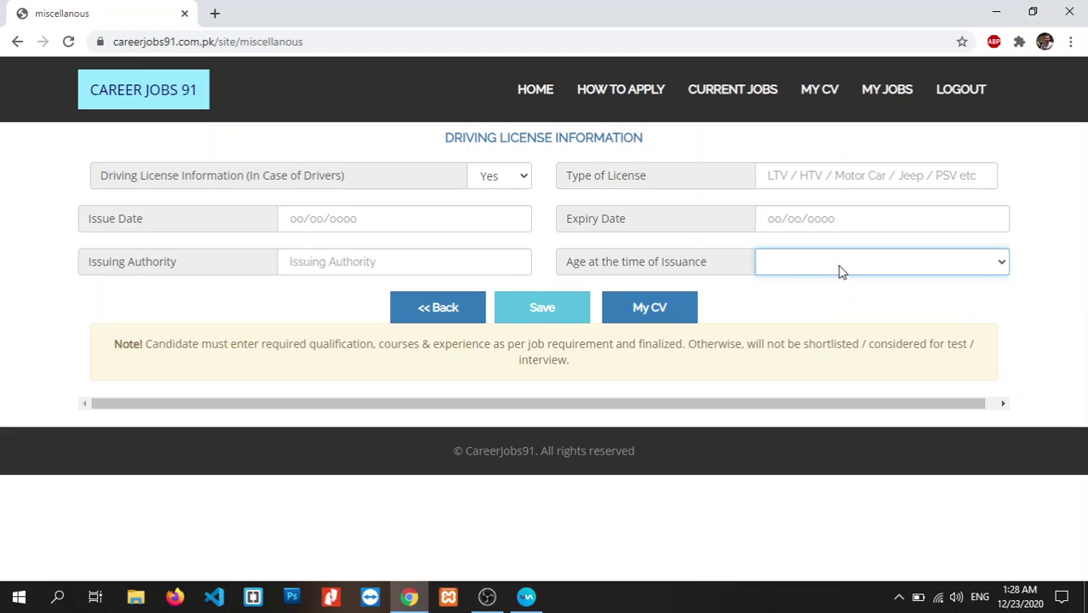
- Reset the Driving License answer to blank, attempt Save, and go to My CV
{"action": "left_click", "coordinate": [501, 176]}
{"action": "left_click", "coordinate": [503, 207]}
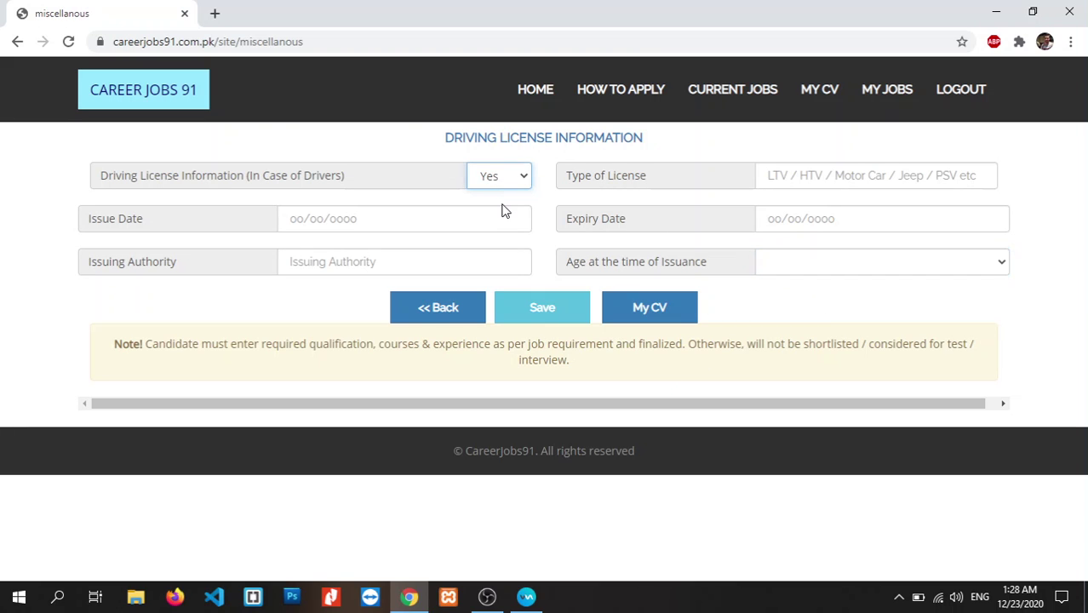
{"action": "left_click", "coordinate": [512, 182]}
{"action": "left_click", "coordinate": [506, 197]}
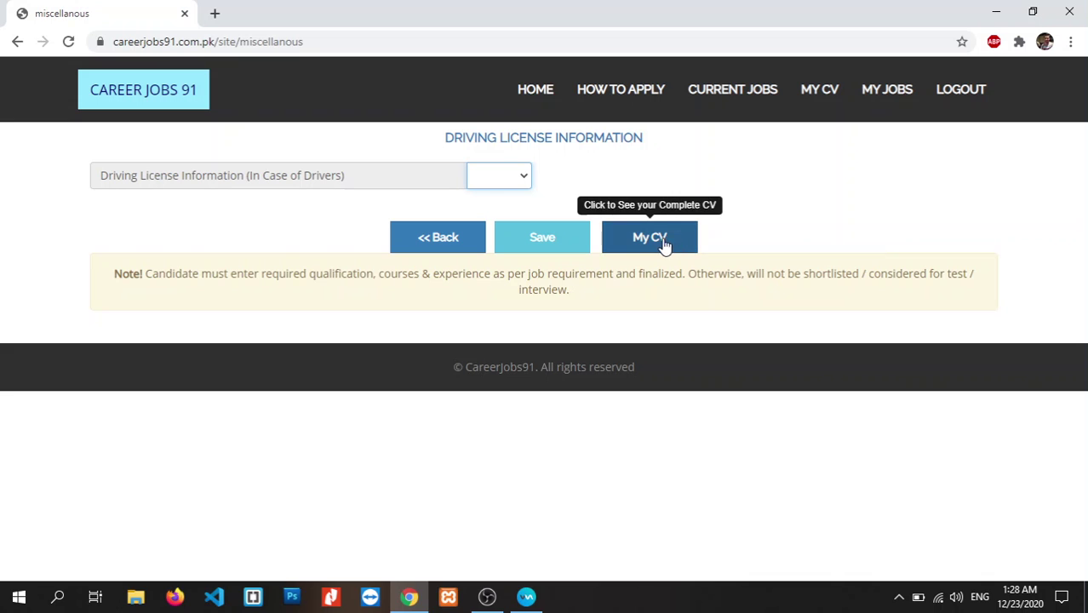
{"action": "left_click", "coordinate": [589, 242]}
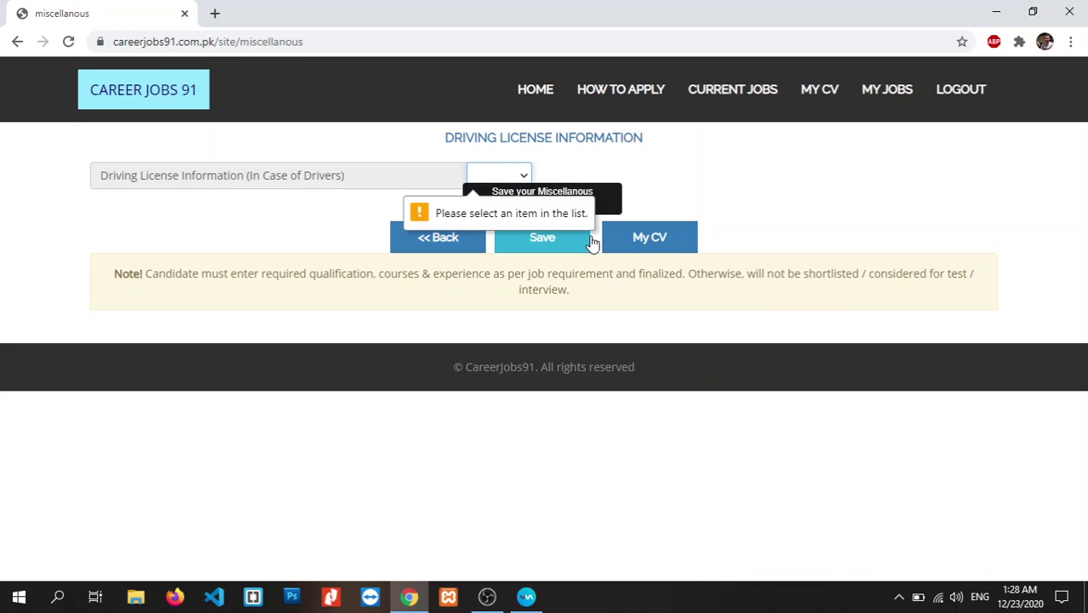
{"action": "left_click", "coordinate": [627, 237]}
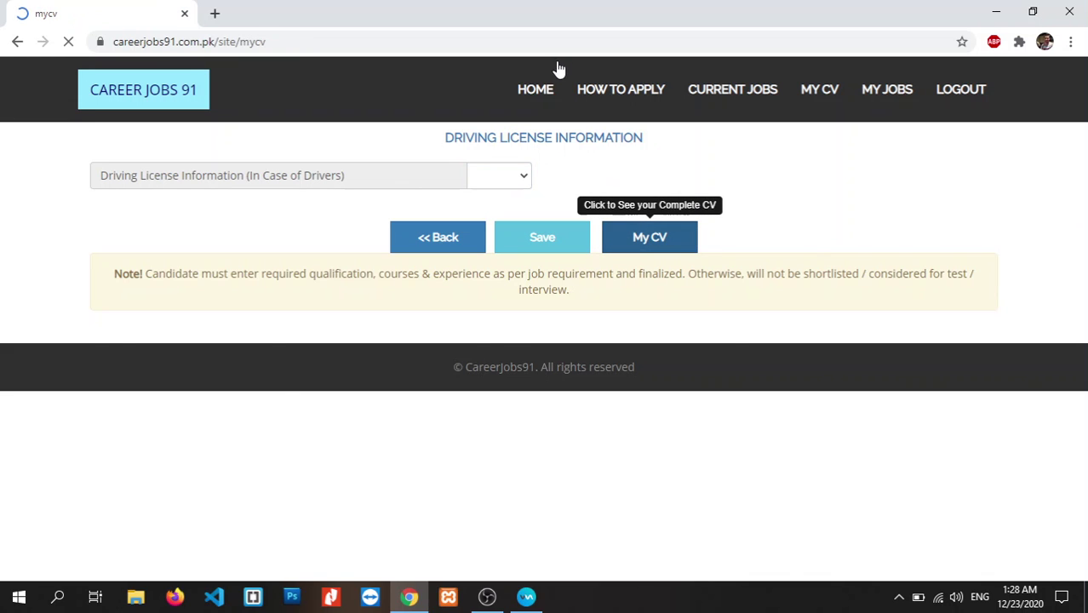
{"action": "scroll", "coordinate": [1085, 247], "scroll_direction": "down", "scroll_amount": 2}
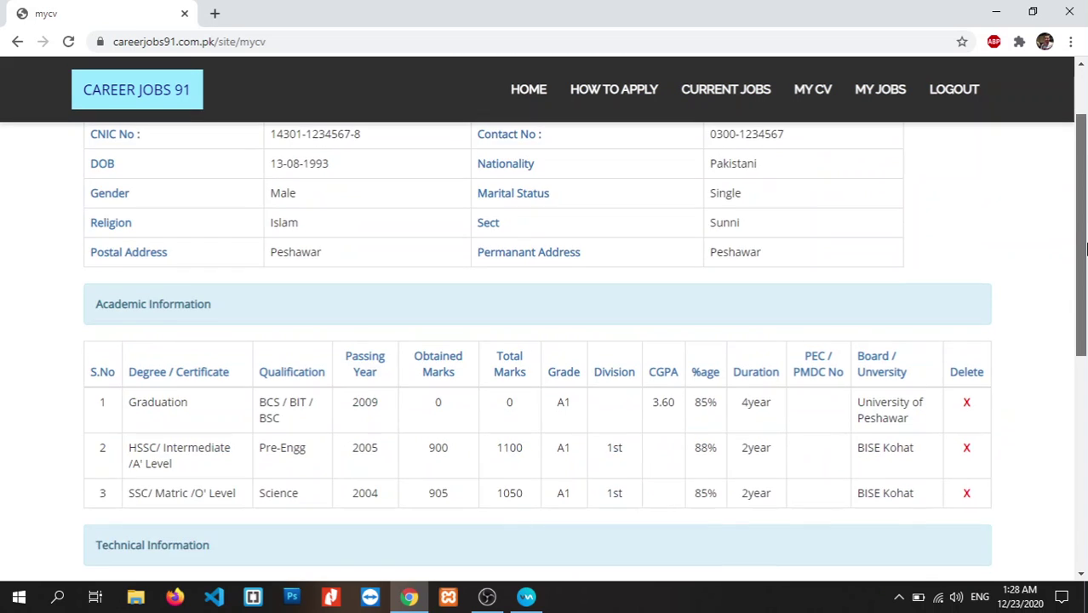
{"action": "left_click_drag", "start_coordinate": [1085, 247], "coordinate": [1085, 378]}
{"action": "scroll", "coordinate": [924, 219], "scroll_direction": "up", "scroll_amount": 2}
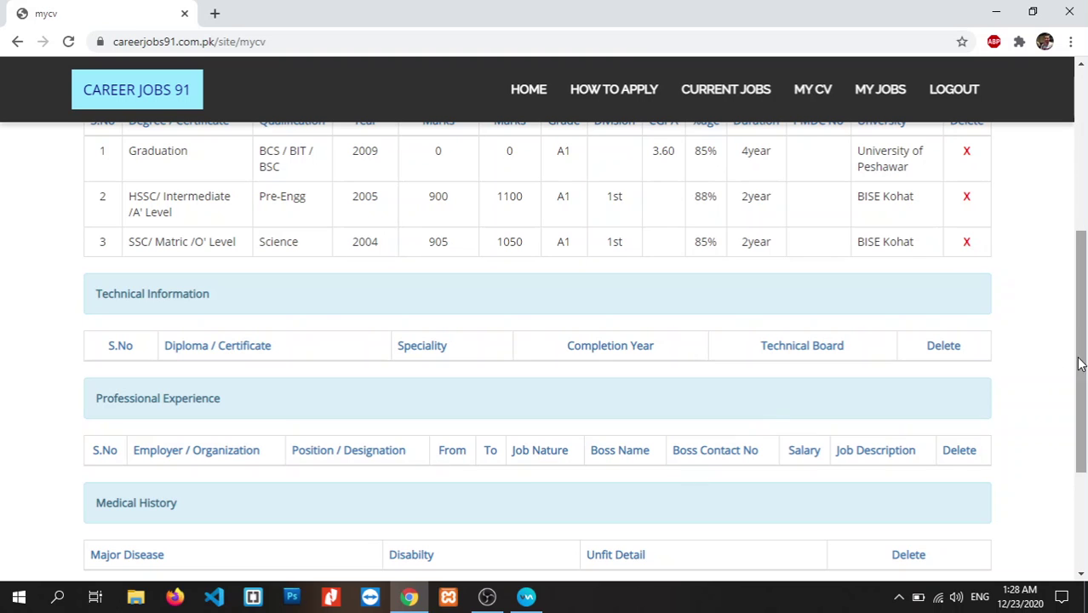
{"action": "scroll", "coordinate": [1080, 365], "scroll_direction": "down", "scroll_amount": 2}
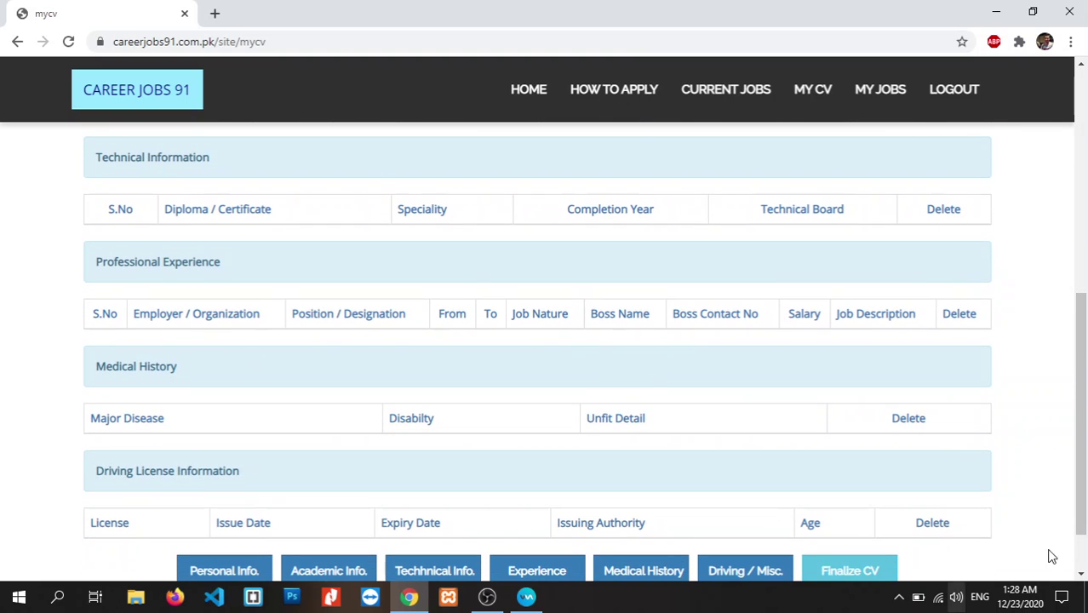
{"action": "scroll", "coordinate": [1053, 557], "scroll_direction": "down", "scroll_amount": 1}
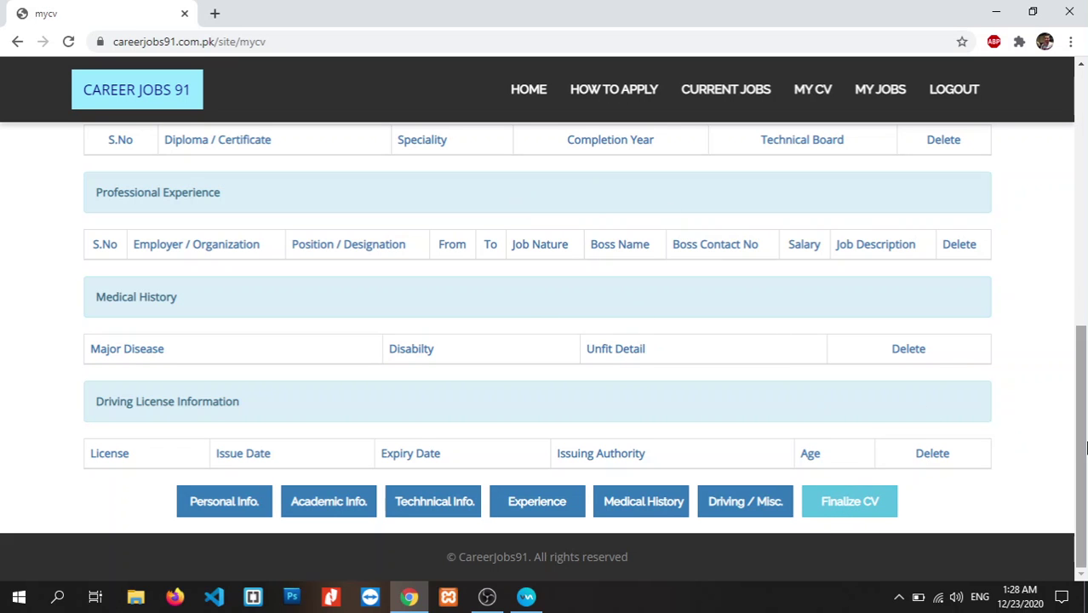
{"action": "scroll", "coordinate": [788, 413], "scroll_direction": "up", "scroll_amount": 3}
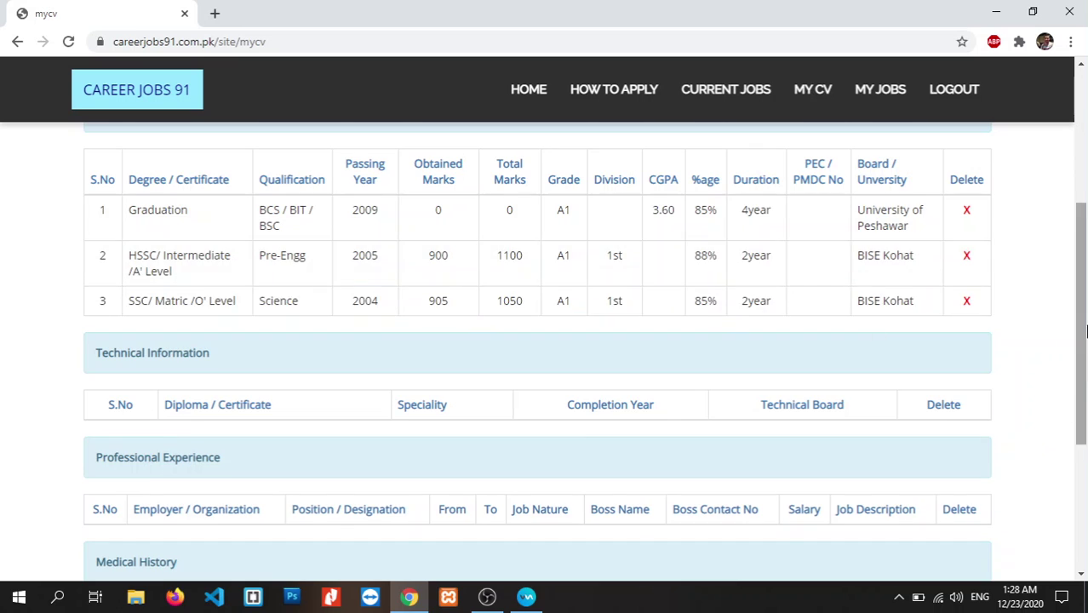
{"action": "left_click_drag", "start_coordinate": [1081, 430], "coordinate": [1081, 522]}
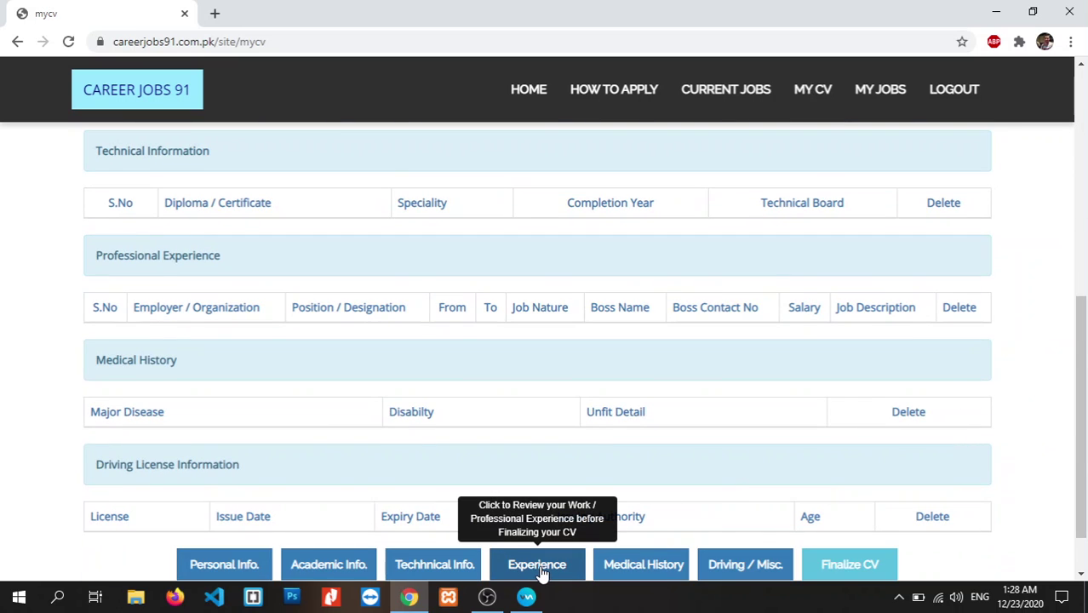
- Apply for the IT Assist Manager job (XX-09) and confirm the application
{"action": "left_click_drag", "start_coordinate": [1085, 338], "coordinate": [1084, 366]}
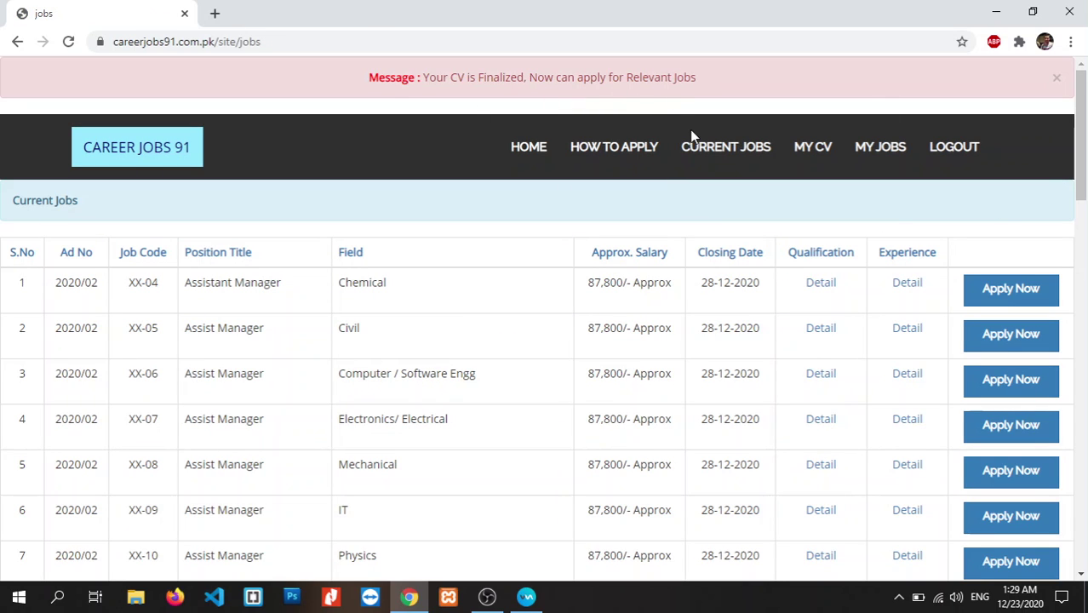
{"action": "left_click_drag", "start_coordinate": [1083, 135], "coordinate": [1085, 185]}
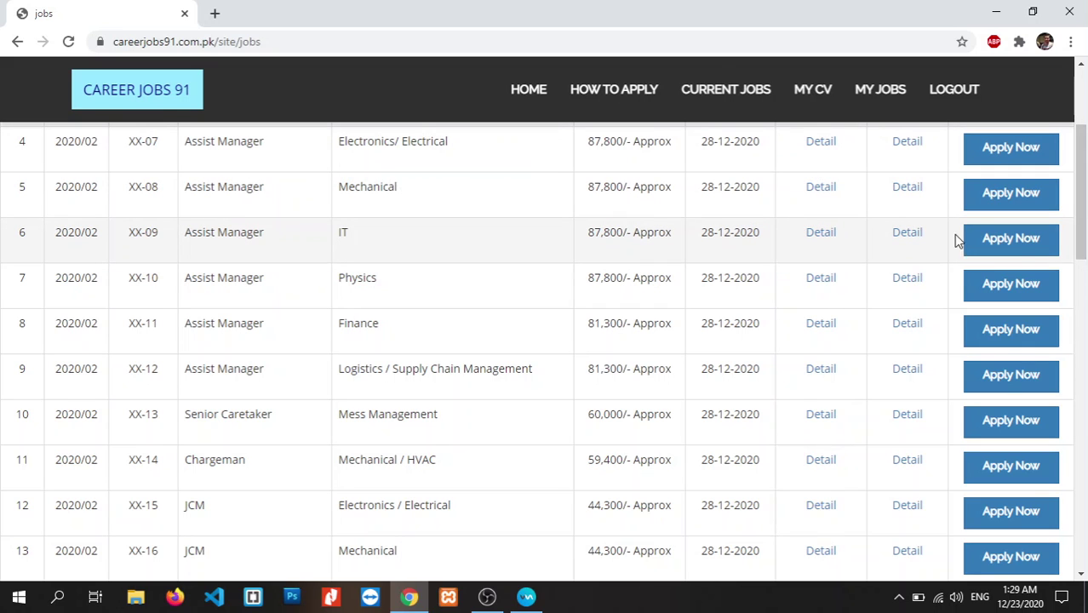
{"action": "left_click", "coordinate": [1018, 238]}
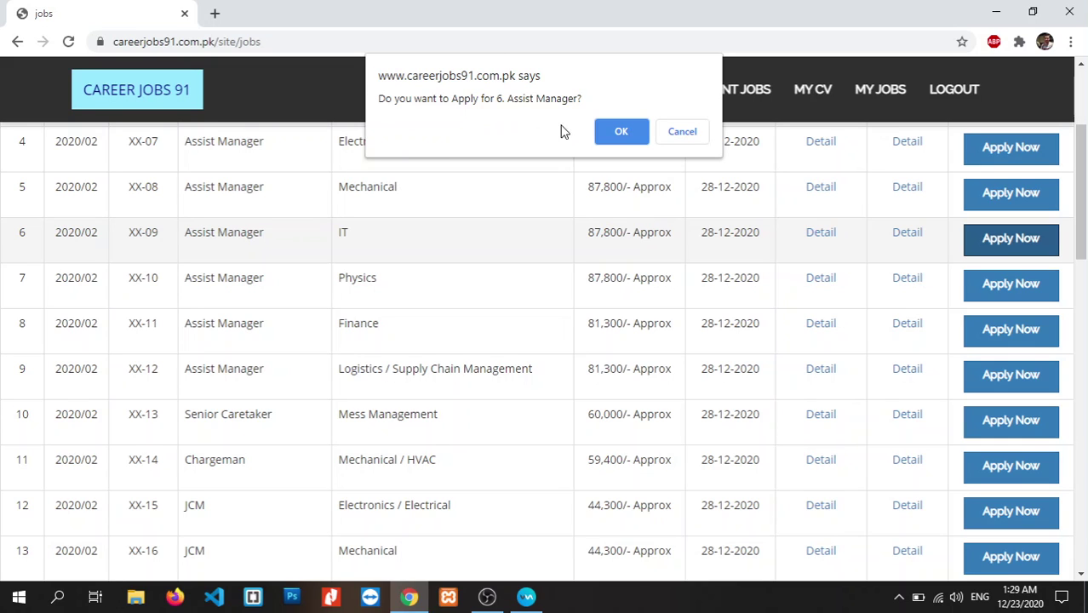
{"action": "left_click", "coordinate": [620, 133]}
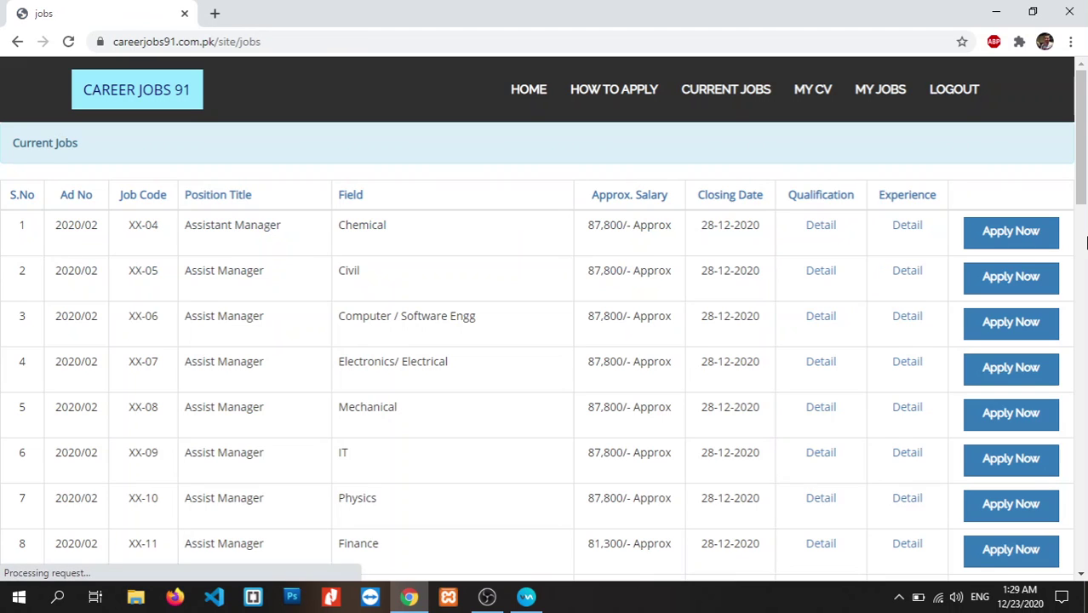
- Apply for the Finance Assist Manager job (XX-11) and confirm the application
{"action": "left_click_drag", "start_coordinate": [1078, 136], "coordinate": [1082, 201]}
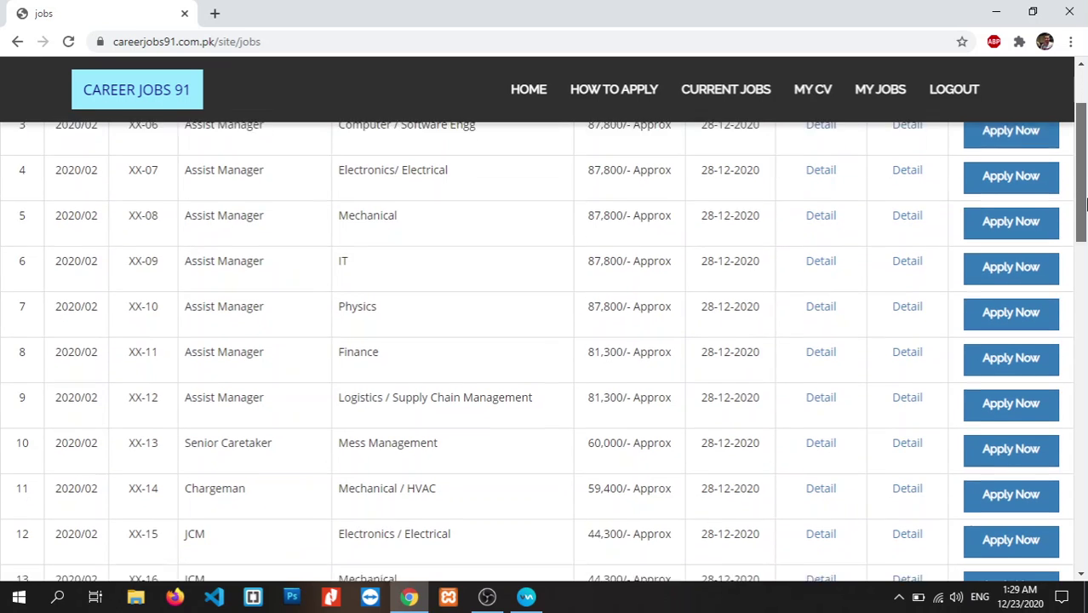
{"action": "left_click", "coordinate": [1003, 349]}
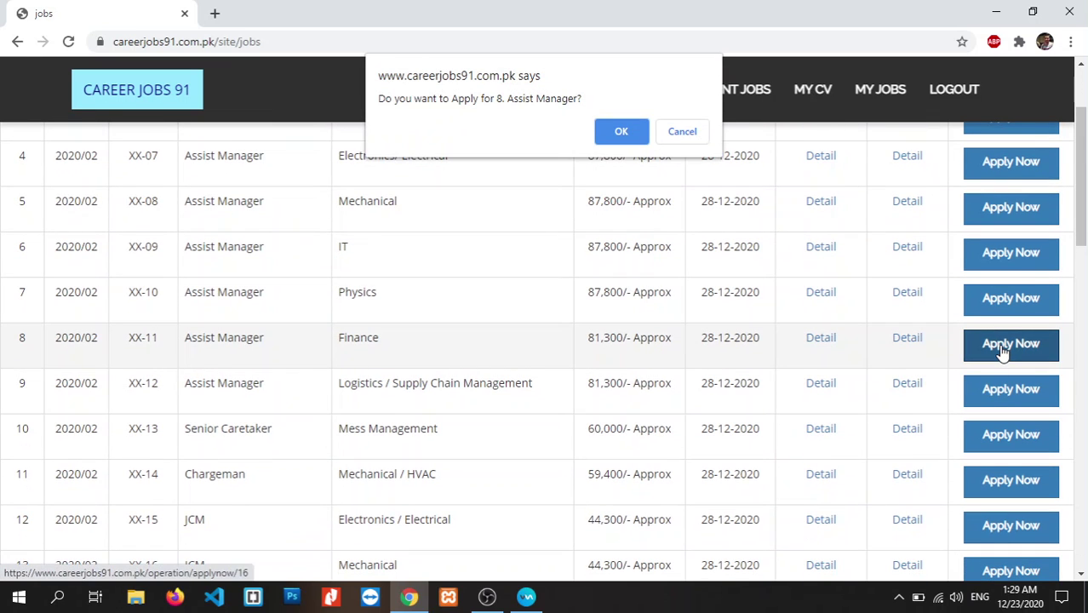
{"action": "left_click", "coordinate": [626, 135]}
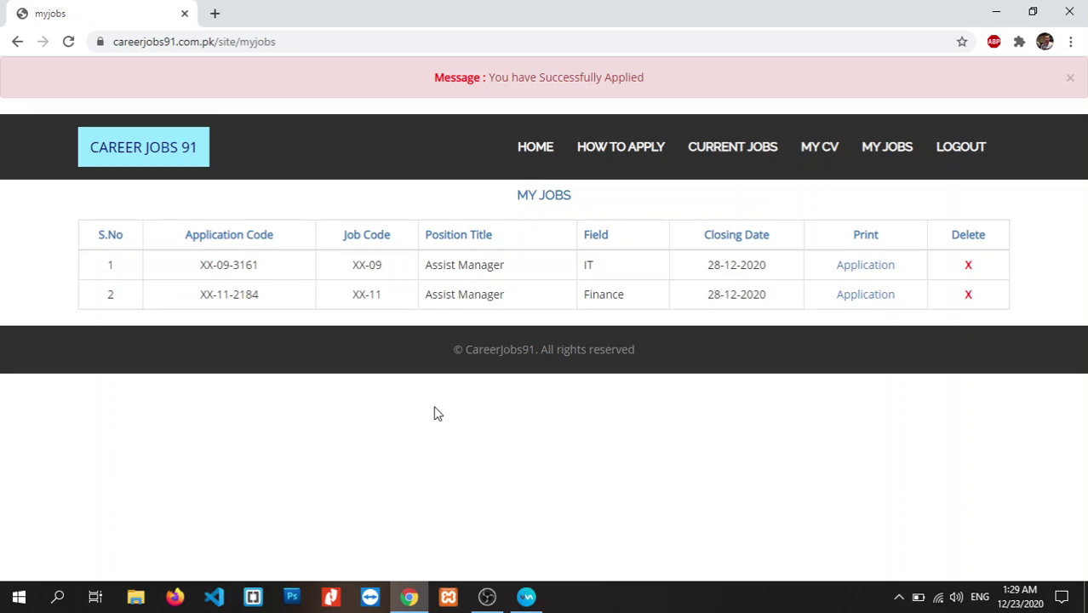
- Open the IT job's printable application form and bring up its print preview
{"action": "left_click", "coordinate": [873, 266]}
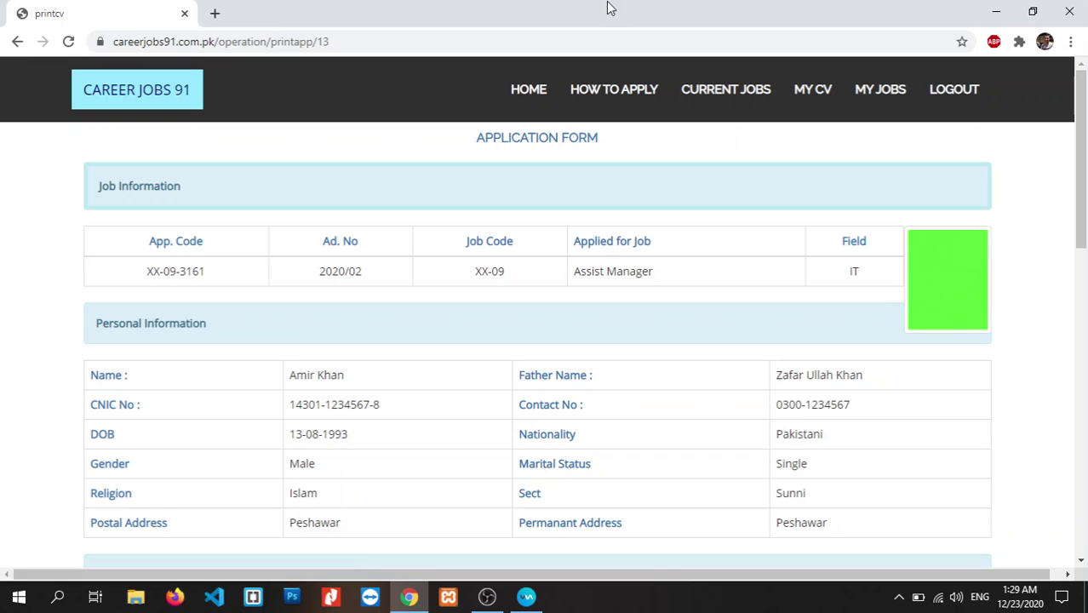
{"action": "left_click_drag", "start_coordinate": [1084, 170], "coordinate": [1085, 470]}
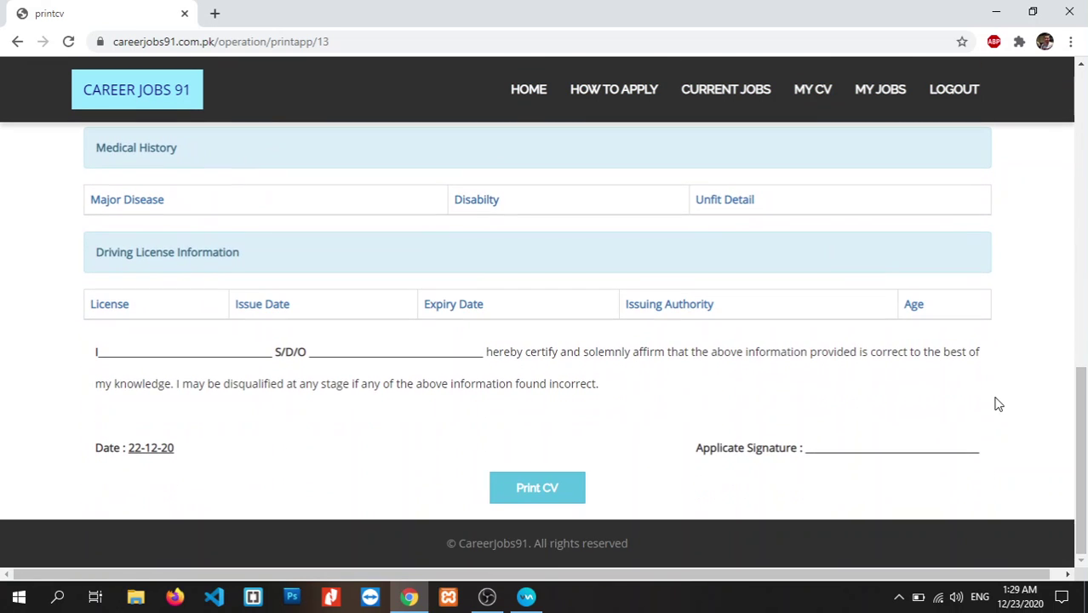
{"action": "left_click", "coordinate": [543, 500]}
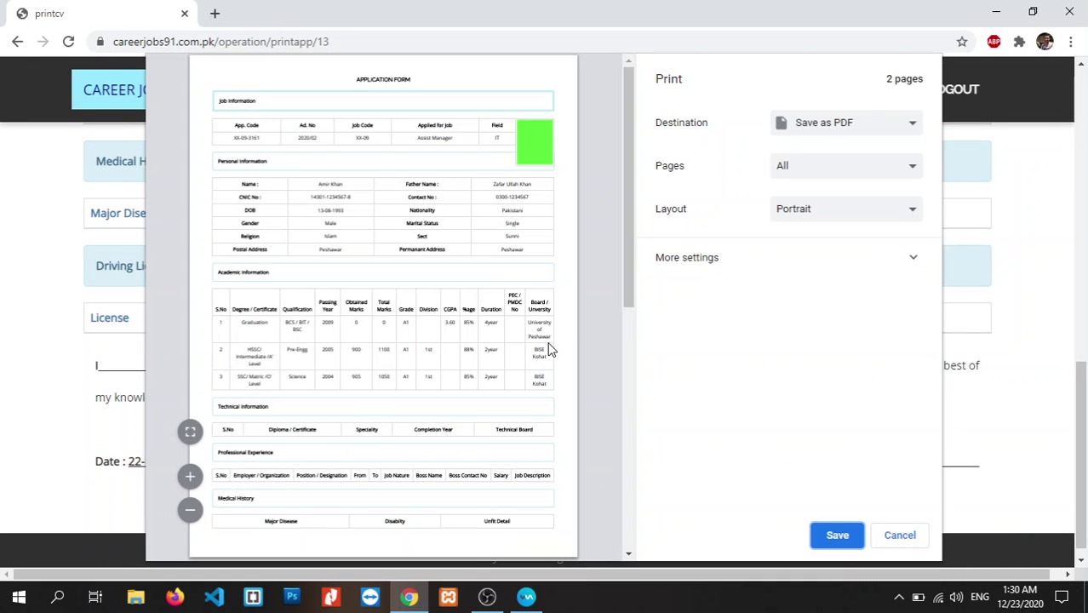
{"action": "left_click_drag", "start_coordinate": [636, 275], "coordinate": [632, 430]}
- Save the form as a PDF in E:\Documents under a new name, not overwriting printcv.pdf
{"action": "left_click", "coordinate": [833, 537]}
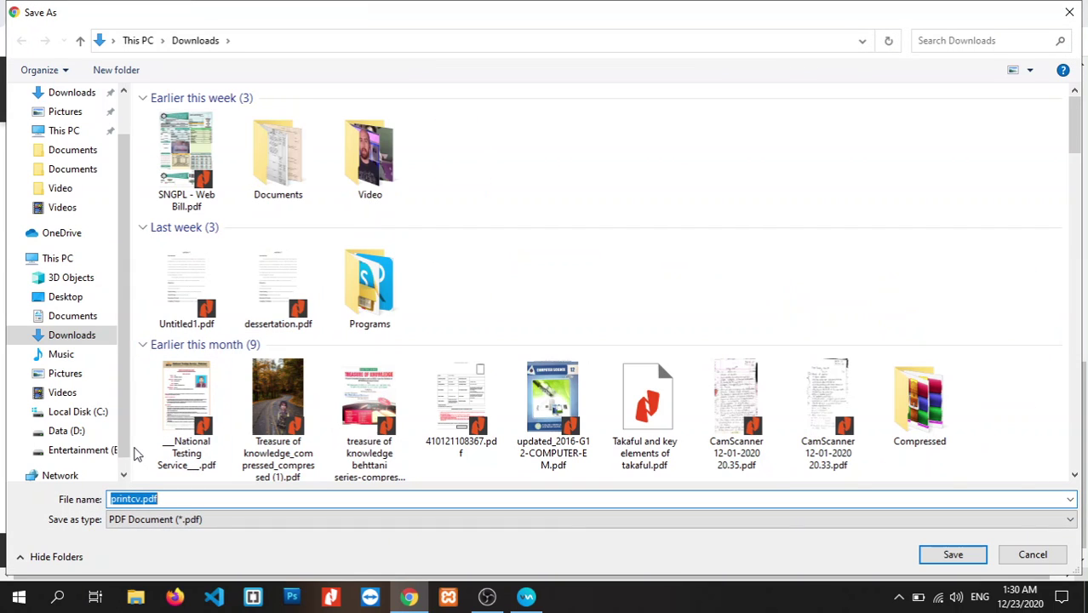
{"action": "left_click", "coordinate": [104, 450]}
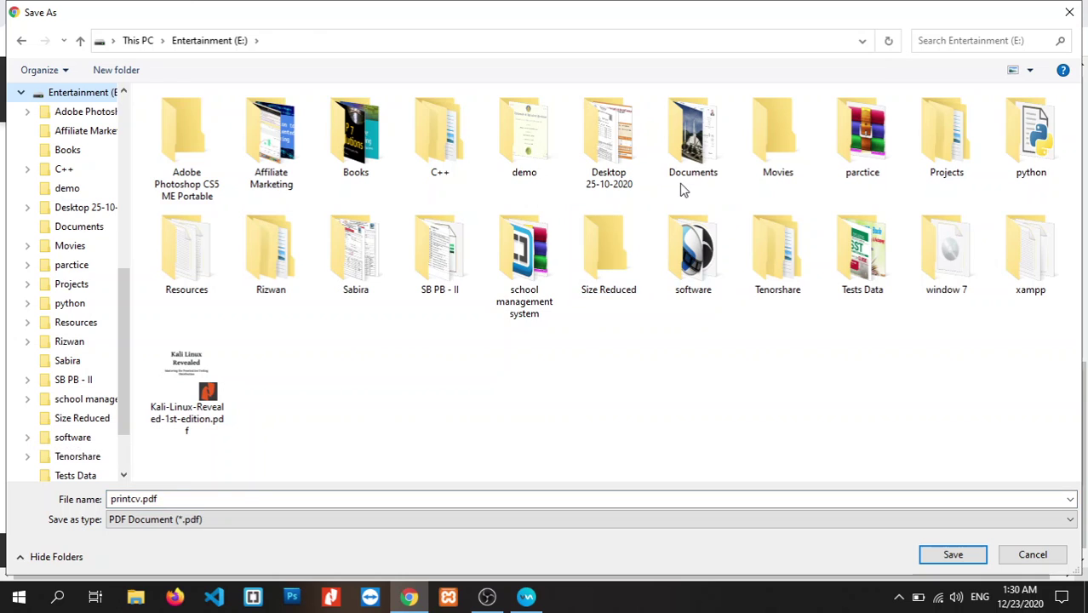
{"action": "double_click", "coordinate": [695, 167]}
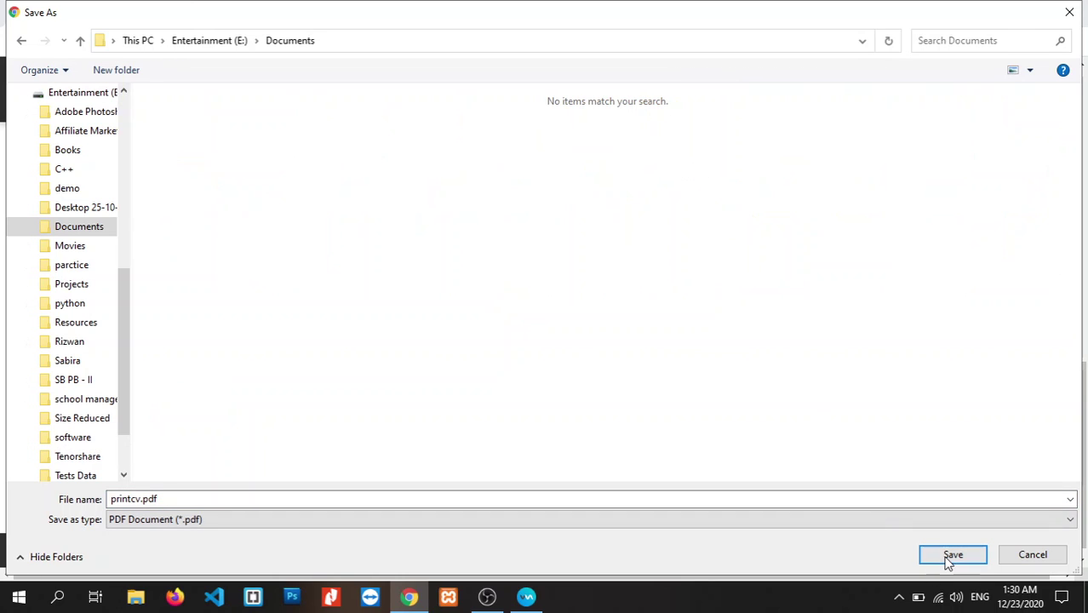
{"action": "left_click", "coordinate": [947, 556]}
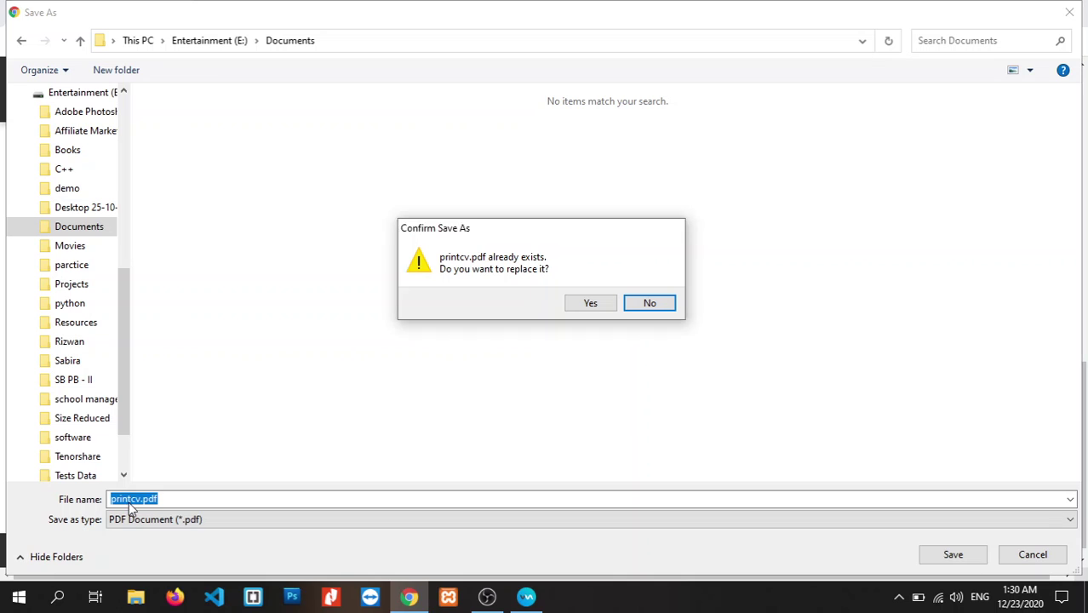
{"action": "left_click", "coordinate": [652, 306]}
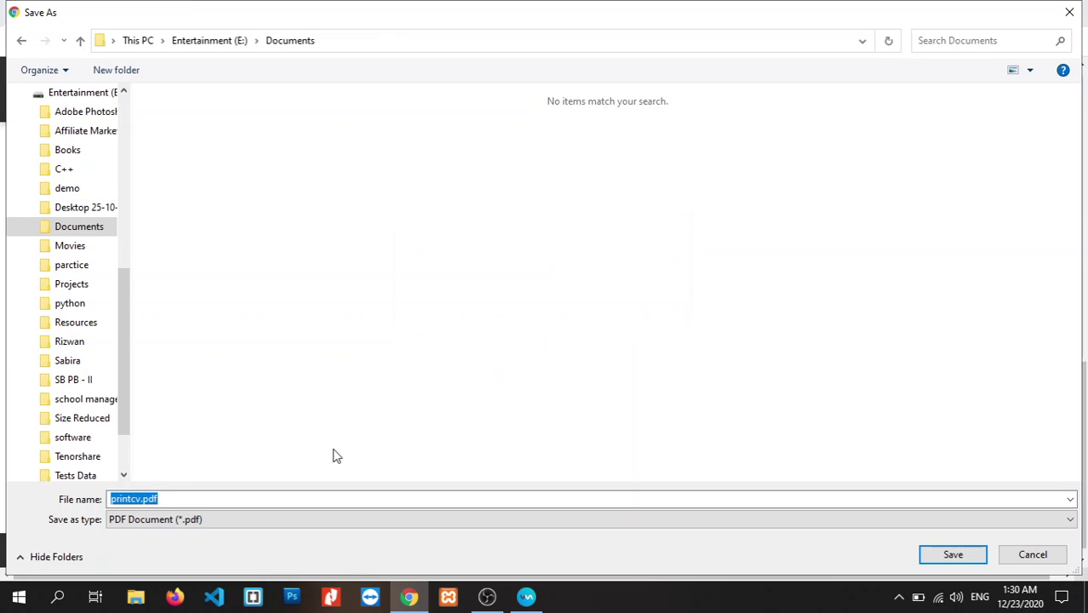
{"action": "left_click", "coordinate": [130, 500]}
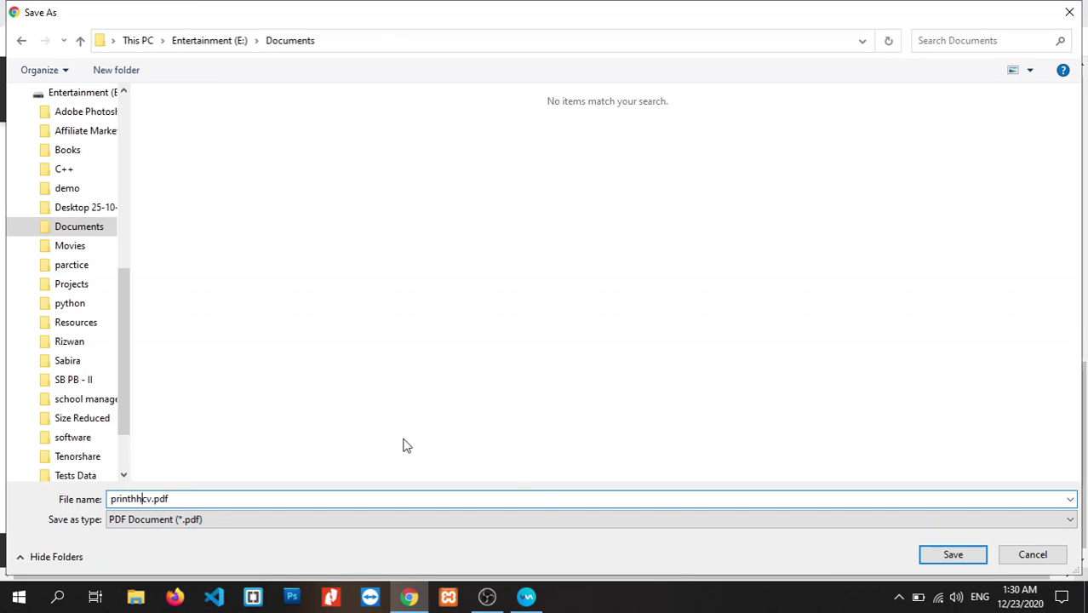
{"action": "left_click", "coordinate": [971, 555]}
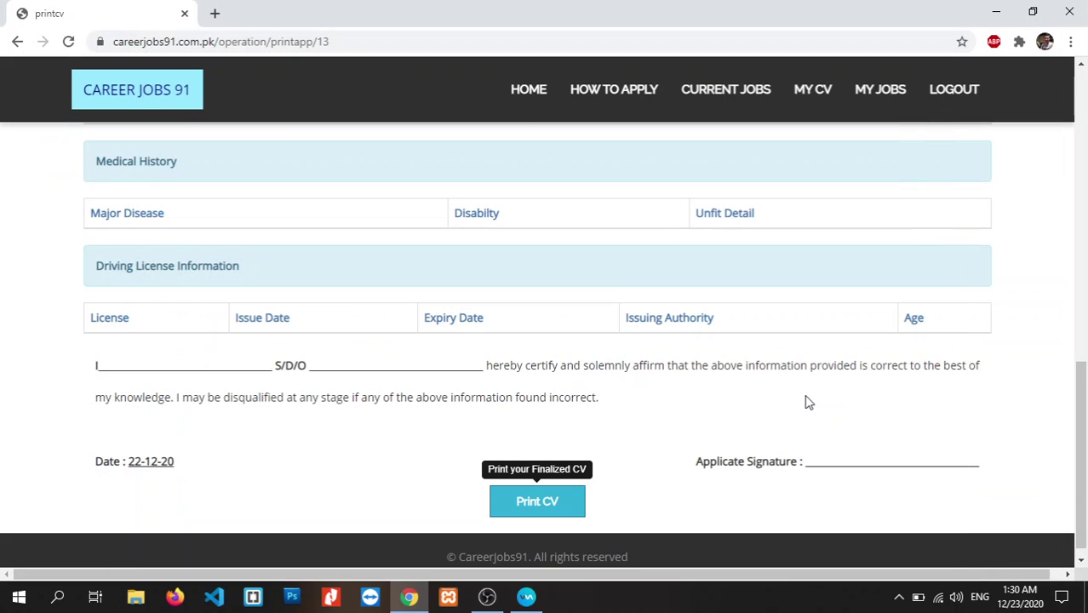